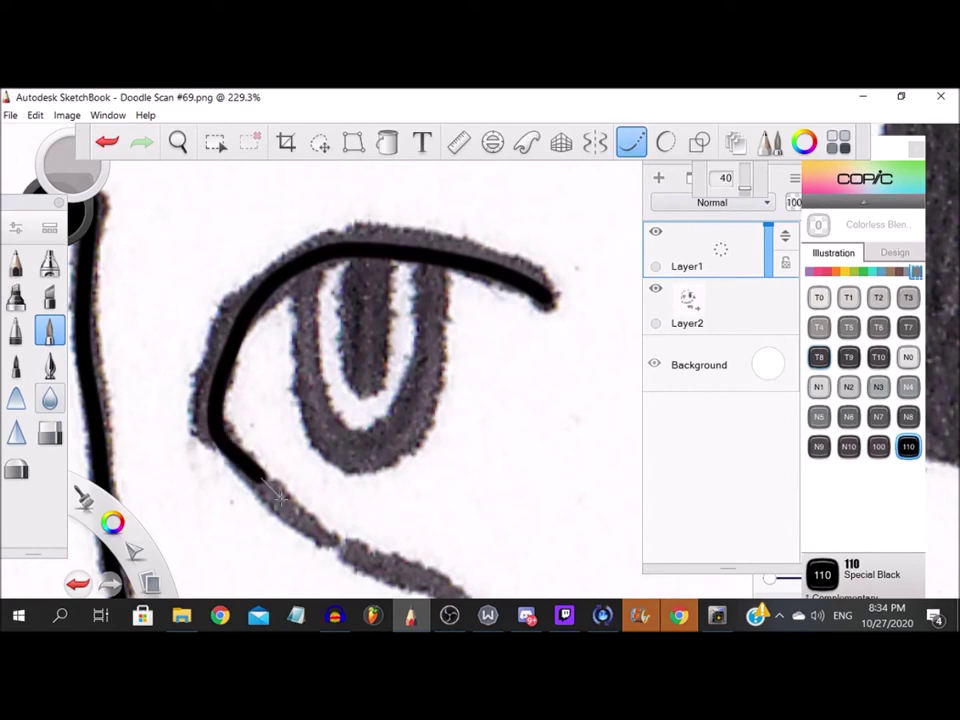
Trace the face profile line from below the left eye down the nose in black on Layer1
scroll(373, 343, "up", 5)
mouse_move(339, 285)
left_mouse_down()
mouse_move(433, 347)
mouse_move(415, 470)
mouse_move(415, 588)
left_mouse_up()
scroll(422, 350, "down", 6)
scroll(430, 490, "up", 5)
mouse_move(431, 285)
left_mouse_down()
mouse_move(417, 423)
mouse_move(417, 592)
left_mouse_up()
scroll(424, 350, "down", 6)
scroll(429, 475, "up", 5)
left_click_drag(408, 334, 414, 381)
scroll(417, 405, "down", 6)
scroll(408, 485, "up", 5)
Trace the pointed nose tip and its wavy underside up to the nostril, and fill the nostril black
left_click_drag(403, 291, 403, 291)
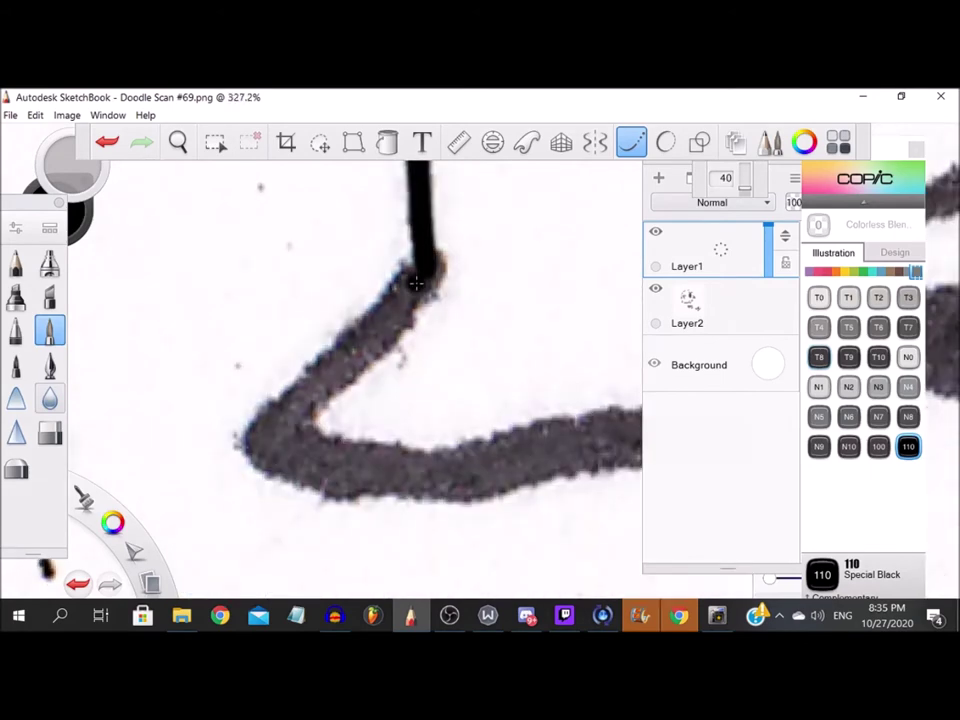
mouse_move(368, 341)
left_mouse_down()
mouse_move(249, 447)
mouse_move(302, 469)
mouse_move(422, 483)
mouse_move(600, 428)
left_mouse_up()
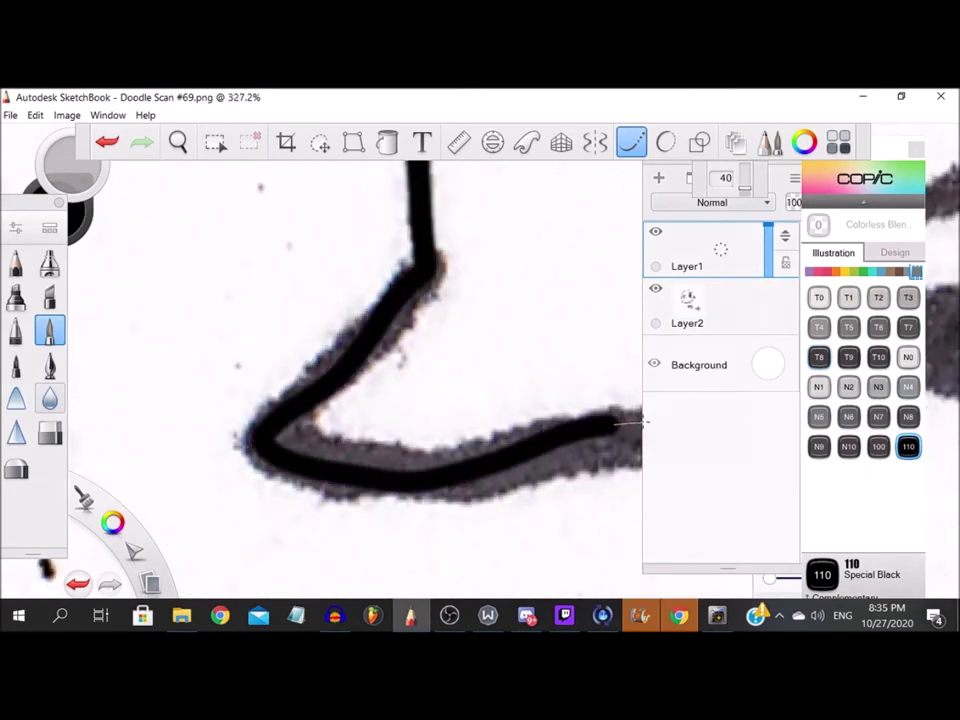
scroll(557, 401, "down", 8)
scroll(557, 401, "up", 9)
mouse_move(101, 369)
left_mouse_down()
mouse_move(275, 383)
mouse_move(375, 347)
mouse_move(405, 265)
mouse_move(465, 218)
mouse_move(538, 242)
mouse_move(585, 305)
mouse_move(598, 345)
left_mouse_up()
mouse_move(523, 295)
left_mouse_down()
mouse_move(474, 312)
mouse_move(418, 295)
mouse_move(424, 283)
mouse_move(514, 287)
mouse_move(526, 241)
mouse_move(403, 265)
left_mouse_up()
left_click_drag(550, 273, 556, 275)
Trace the curved wing line that arches around the nostril
scroll(276, 350, "down", 5)
scroll(401, 214, "up", 4)
mouse_move(246, 295)
left_mouse_down()
mouse_move(355, 249)
mouse_move(456, 276)
mouse_move(514, 357)
mouse_move(486, 531)
left_mouse_up()
scroll(487, 530, "down", 4)
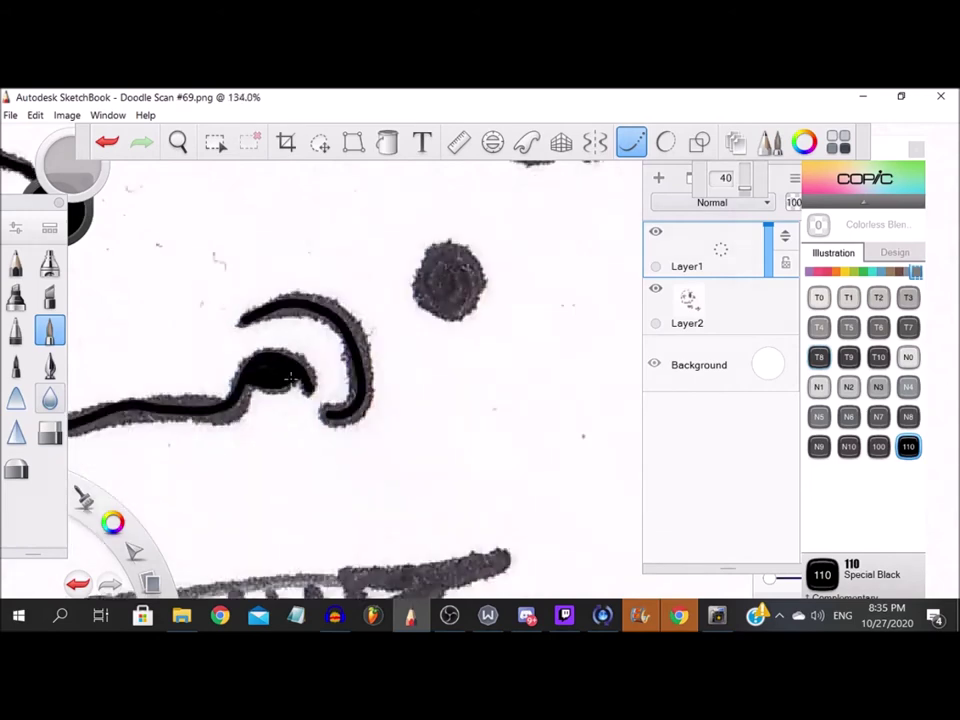
Outline the round dot beside the nostril and fill it solid black with the brush
scroll(362, 272, "up", 6)
mouse_move(362, 255)
left_mouse_down()
mouse_move(292, 415)
mouse_move(477, 417)
mouse_move(317, 298)
mouse_move(444, 429)
mouse_move(326, 317)
mouse_move(446, 366)
mouse_move(360, 405)
mouse_move(339, 330)
mouse_move(386, 321)
mouse_move(389, 351)
left_mouse_up()
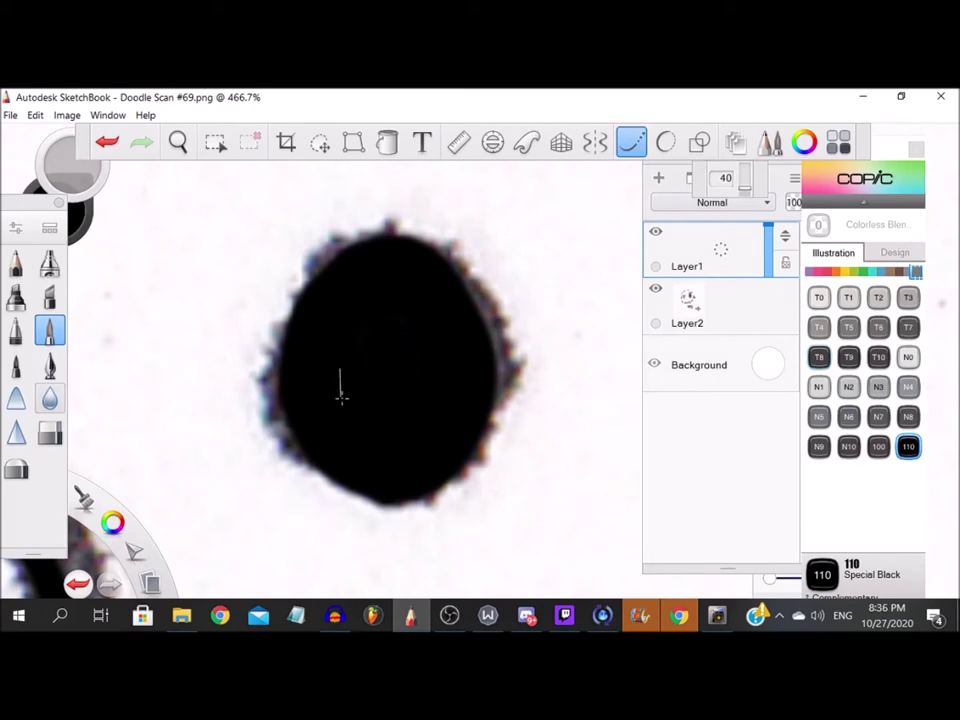
scroll(332, 367, "down", 4)
Trace the two blades and two finger loops of the small scissors
scroll(302, 227, "up", 6)
mouse_move(264, 193)
left_mouse_down()
mouse_move(314, 256)
mouse_move(389, 388)
mouse_move(416, 340)
mouse_move(459, 172)
left_mouse_up()
mouse_move(368, 378)
left_mouse_down()
mouse_move(222, 376)
mouse_move(209, 479)
mouse_move(276, 519)
mouse_move(380, 412)
left_mouse_up()
mouse_move(514, 330)
left_mouse_down()
mouse_move(419, 358)
mouse_move(390, 410)
mouse_move(413, 475)
mouse_move(469, 510)
mouse_move(519, 508)
mouse_move(567, 455)
mouse_move(562, 385)
mouse_move(492, 331)
left_mouse_up()
scroll(447, 358, "down", 5)
Trace the dashes of the head outline rising from the scissors along the right side
scroll(386, 372, "up", 8)
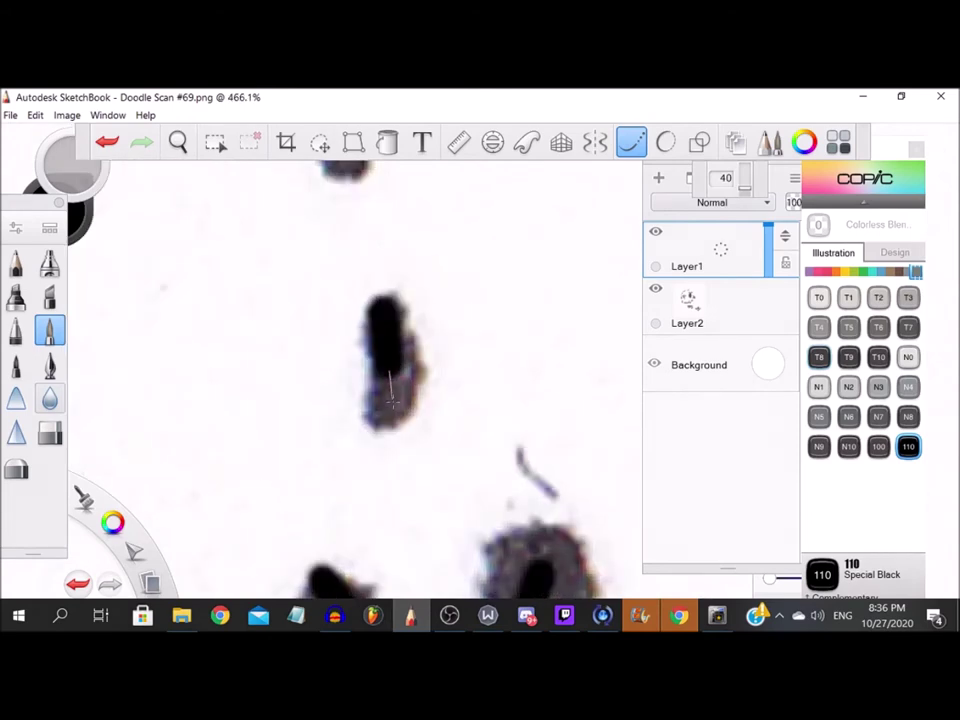
scroll(385, 372, "down", 5)
scroll(390, 430, "up", 5)
scroll(340, 360, "down", 4)
scroll(288, 350, "up", 5)
left_click_drag(289, 350, 448, 476)
scroll(446, 472, "down", 5)
Trace the remaining dashes over the crown and down the left side of the head outline
scroll(190, 345, "up", 6)
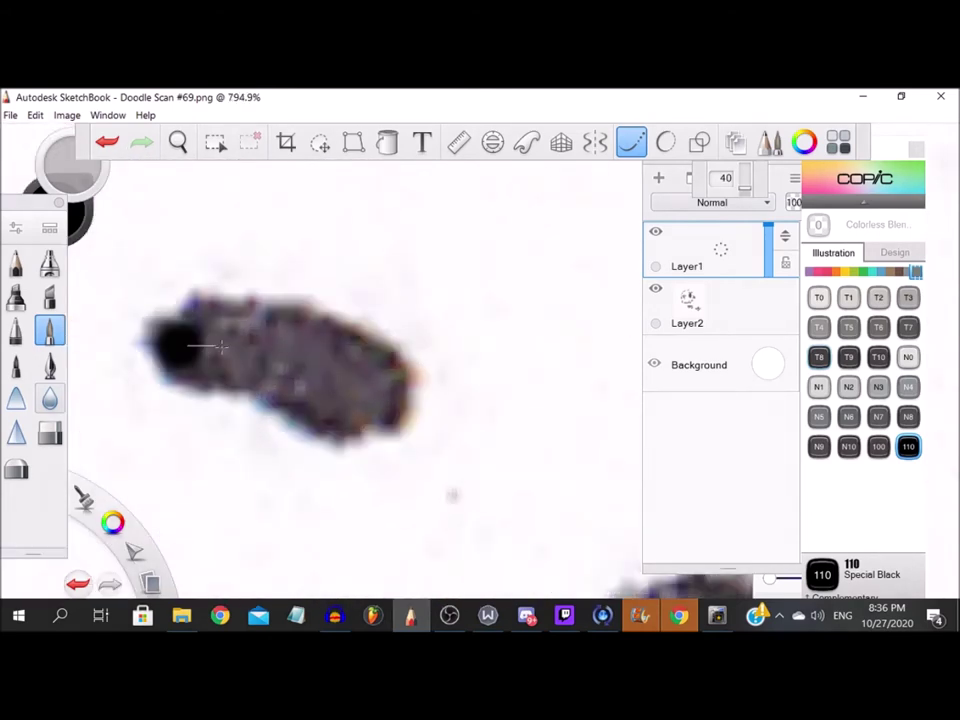
left_click_drag(182, 345, 352, 390)
scroll(363, 400, "down", 6)
scroll(165, 382, "up", 4)
left_click_drag(230, 363, 184, 346)
scroll(184, 346, "down", 5)
scroll(186, 379, "up", 4)
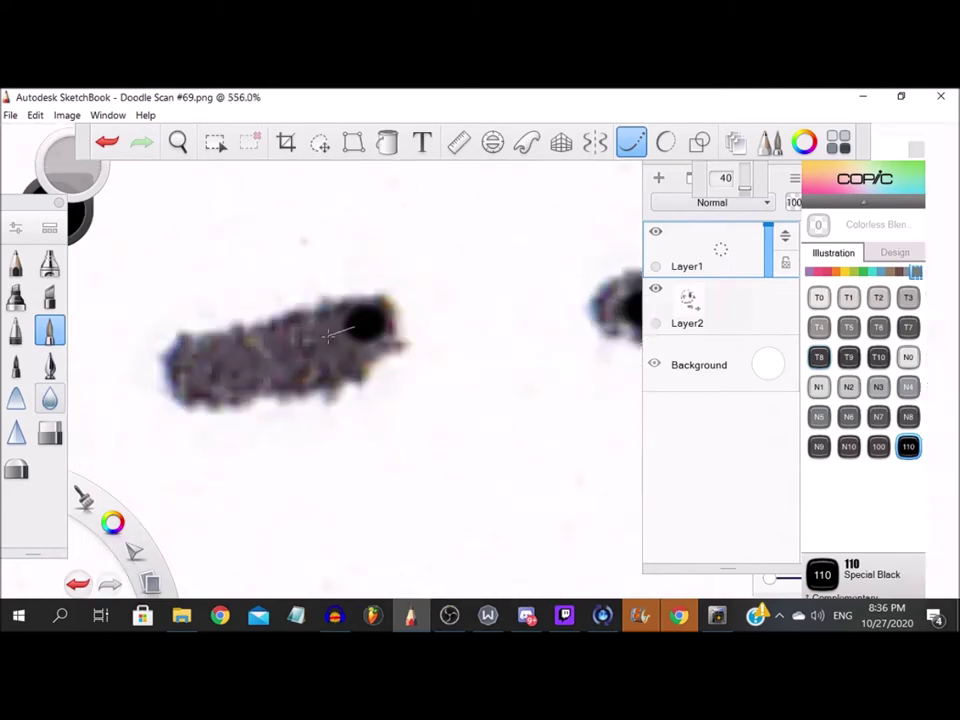
scroll(186, 379, "up", 2)
scroll(379, 279, "down", 4)
scroll(469, 301, "up", 2)
scroll(268, 524, "down", 5)
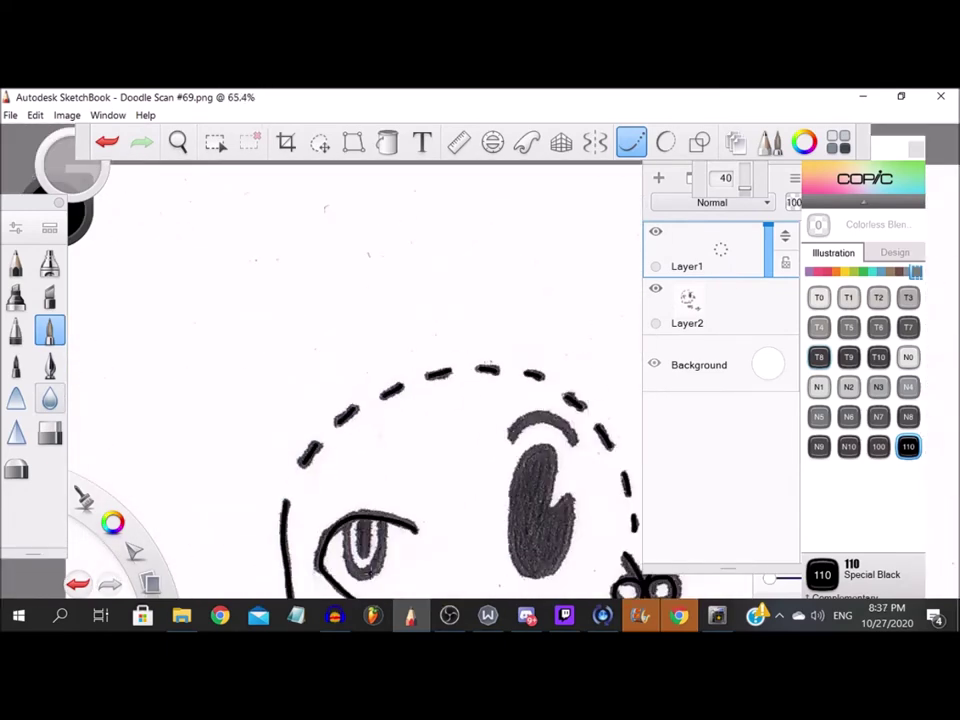
Trace the left eye's U-shaped iris, outline its pupil and fill the pupil solid black
scroll(336, 330, "up", 4)
mouse_move(257, 240)
left_mouse_down()
mouse_move(260, 322)
mouse_move(277, 389)
left_mouse_up()
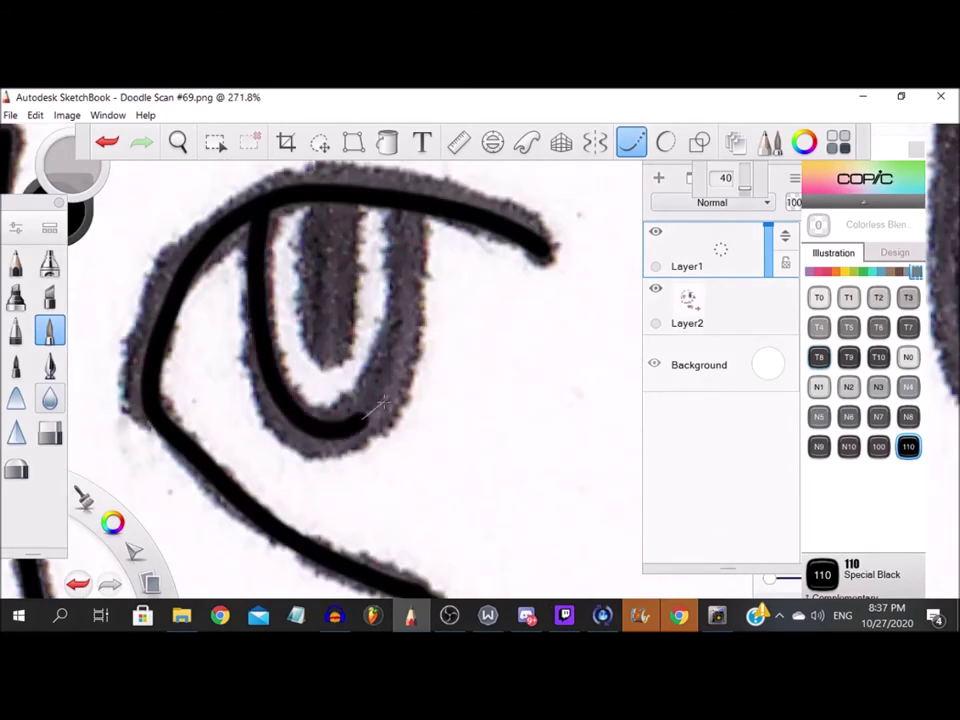
scroll(404, 190, "up", 2)
scroll(287, 216, "down", 1)
mouse_move(285, 214)
left_mouse_down()
mouse_move(264, 368)
mouse_move(284, 474)
mouse_move(340, 483)
left_mouse_up()
mouse_move(339, 210)
left_mouse_down()
mouse_move(313, 270)
mouse_move(323, 428)
left_mouse_up()
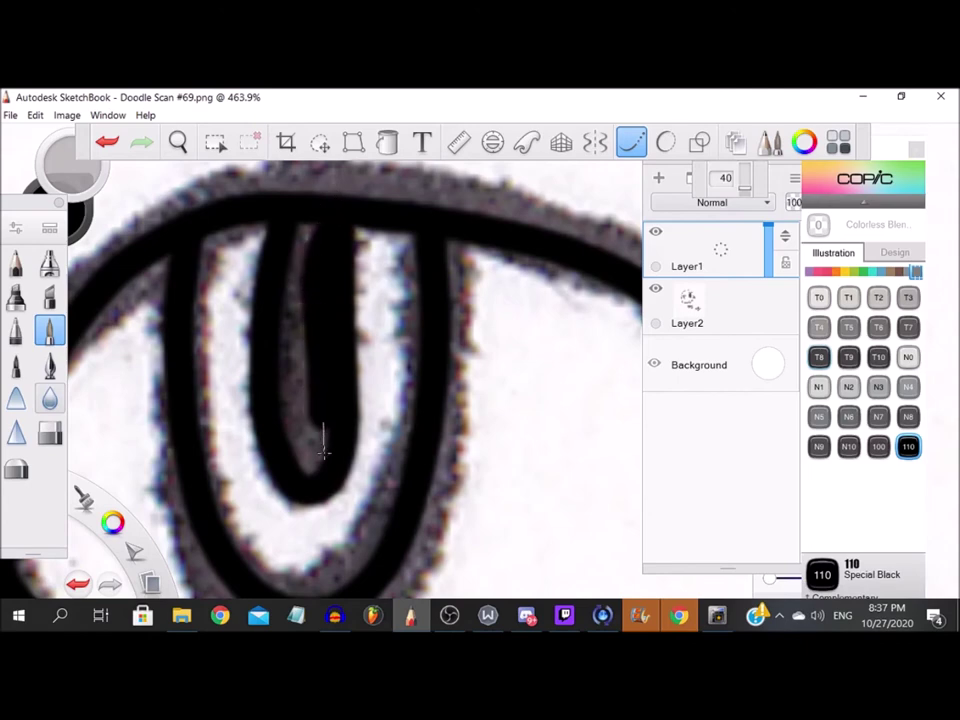
mouse_move(265, 445)
left_mouse_down()
mouse_move(288, 393)
mouse_move(290, 230)
left_mouse_up()
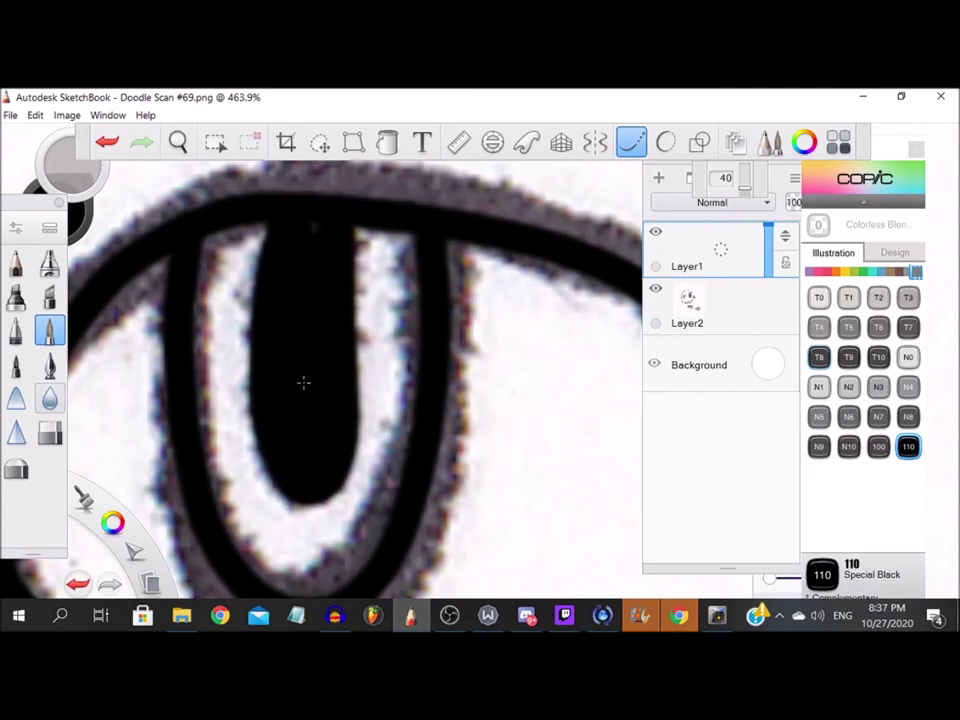
Trace the curved eyebrow above the large right eye
scroll(303, 382, "down", 13)
scroll(420, 288, "up", 10)
mouse_move(412, 370)
left_mouse_down()
mouse_move(355, 293)
mouse_move(245, 263)
mouse_move(172, 319)
left_mouse_up()
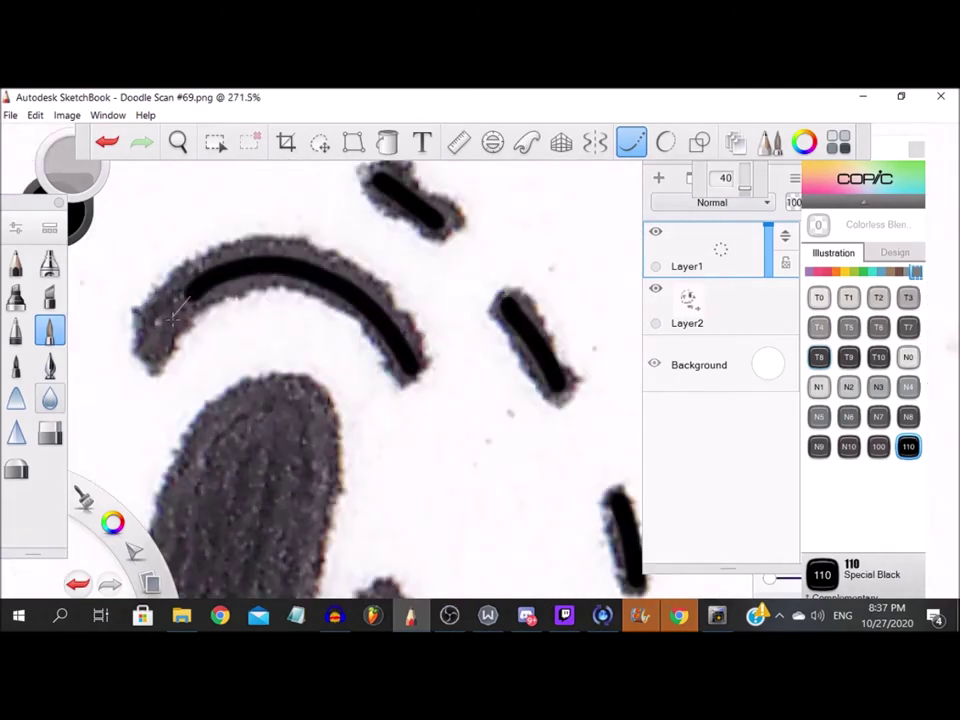
scroll(134, 372, "down", 5)
Outline the notched oval of the large right eye and flood fill it with black
scroll(242, 234, "up", 3)
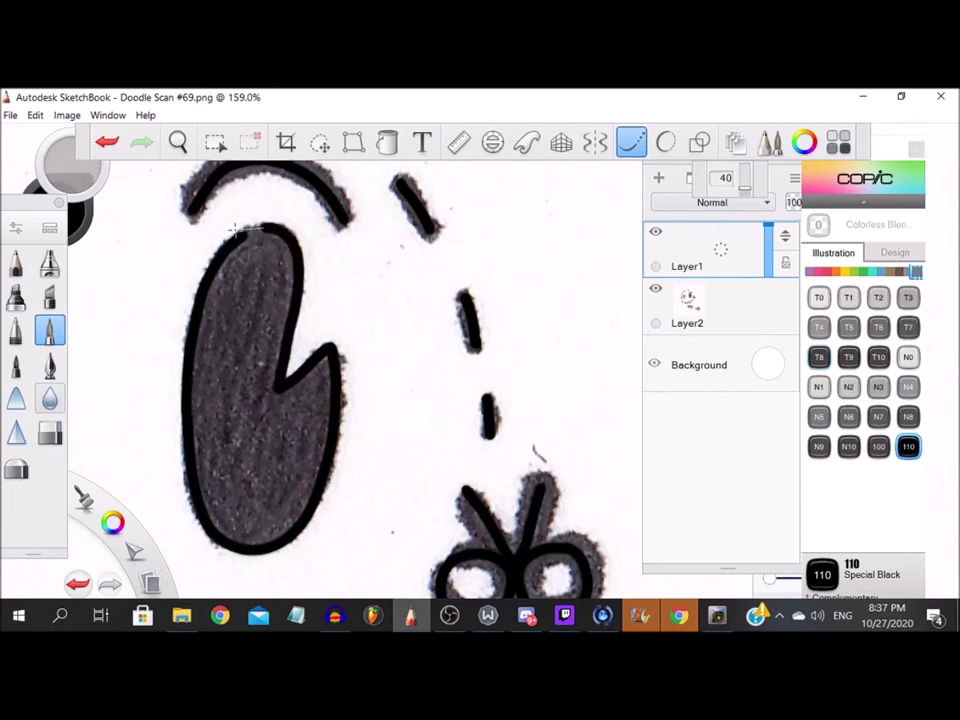
left_click(387, 142)
left_click(210, 422)
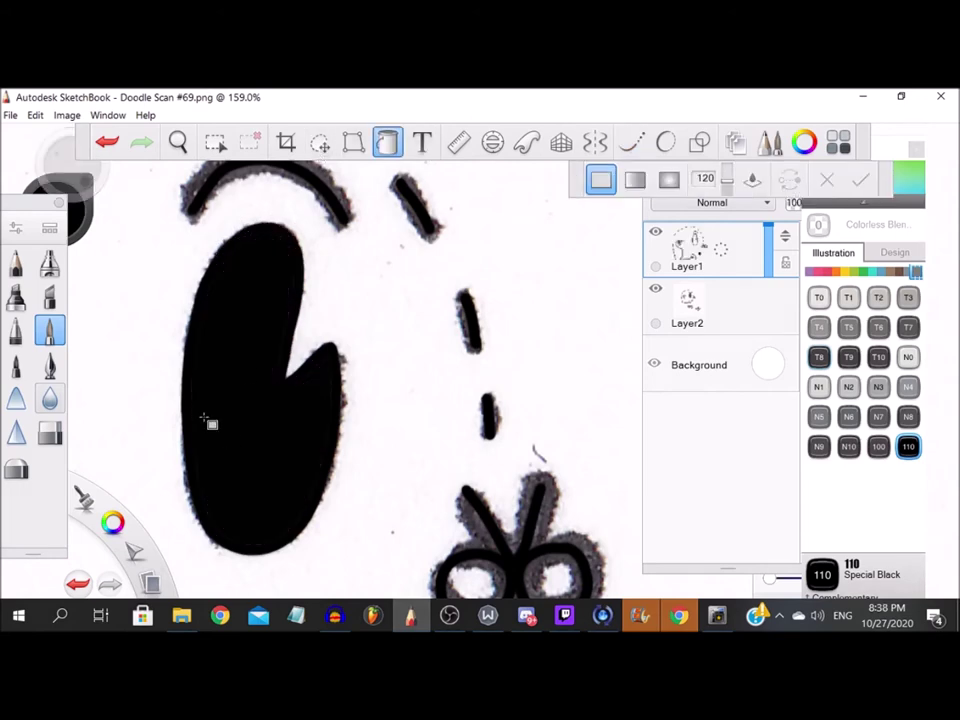
Brush over the thin unfilled gaps along the left and bottom inner edges of the black right eye
scroll(205, 420, "up", 2)
left_click(50, 331)
scroll(220, 276, "up", 2)
mouse_move(183, 267)
left_mouse_down()
mouse_move(170, 380)
mouse_move(179, 510)
left_mouse_up()
scroll(180, 444, "down", 3)
scroll(184, 455, "up", 5)
scroll(180, 429, "down", 4)
scroll(194, 473, "up", 4)
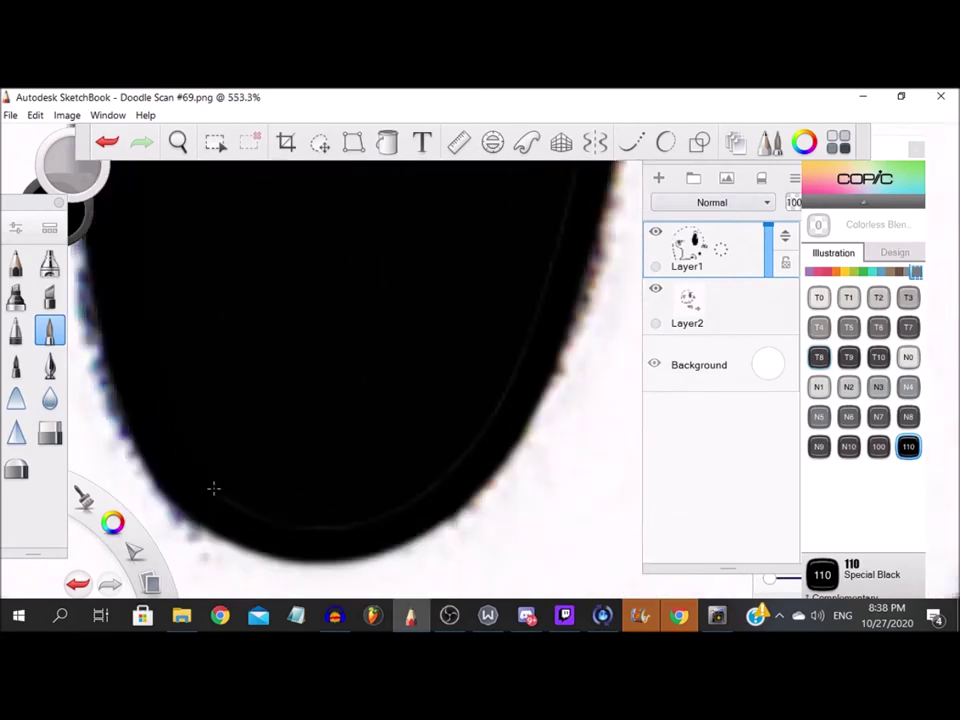
Brush over the thin gaps left along the right inner edge and around the notch of the black eye
scroll(545, 195, "up", 1)
scroll(529, 186, "down", 4)
scroll(447, 254, "up", 5)
scroll(257, 199, "down", 4)
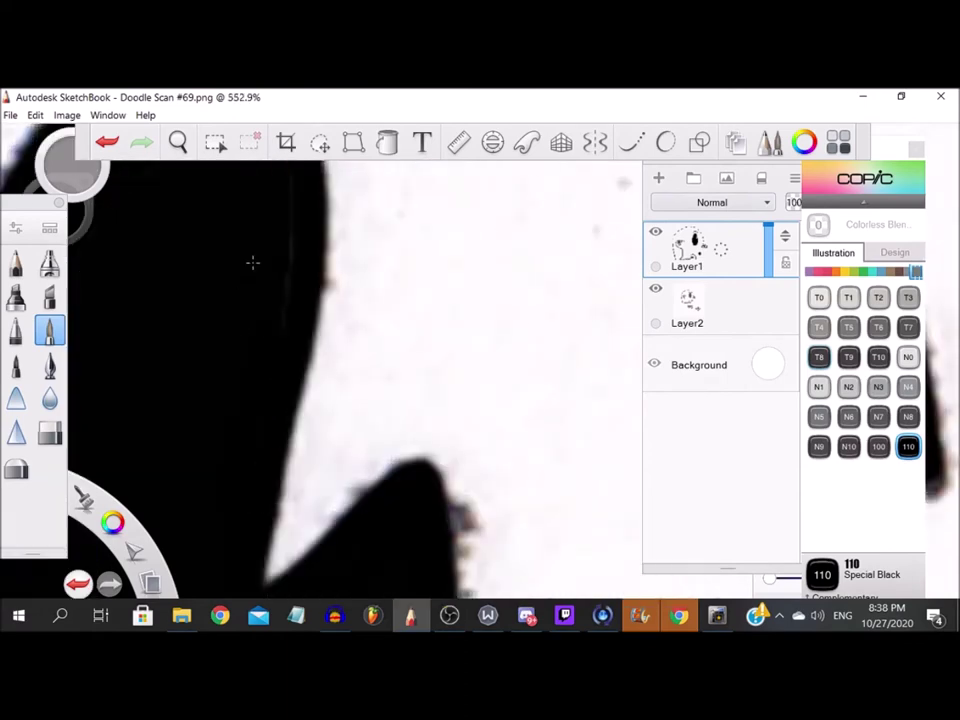
scroll(166, 268, "up", 4)
scroll(199, 285, "down", 4)
scroll(163, 396, "up", 4)
scroll(191, 478, "down", 6)
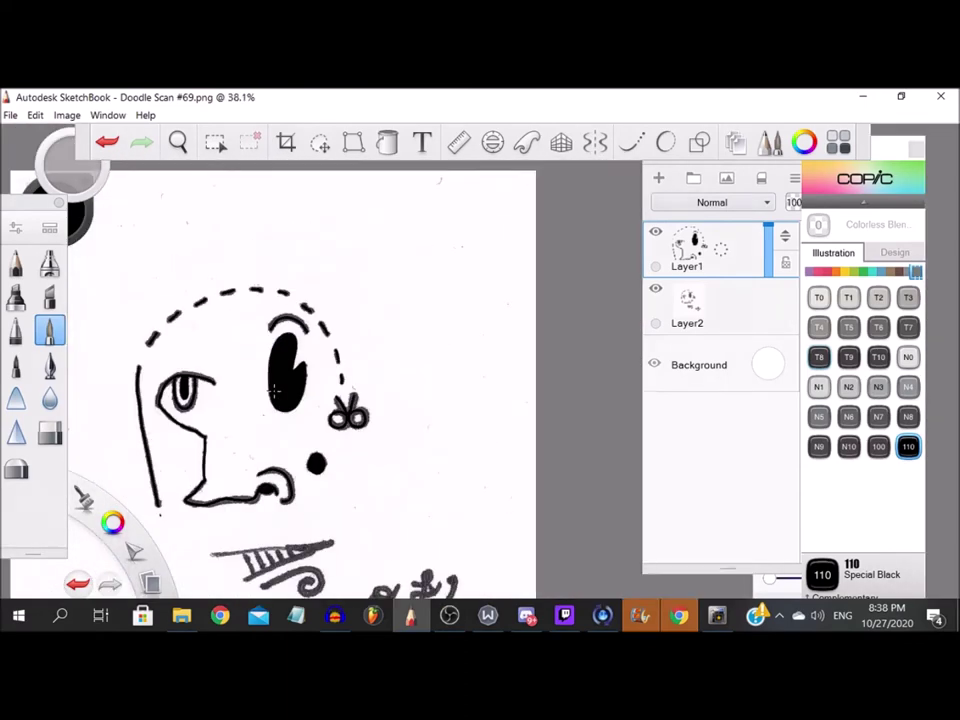
scroll(88, 423, "up", 3)
scroll(88, 423, "up", 2)
left_click_drag(248, 390, 253, 389)
left_click(107, 142)
Trace the mouth's upper and lower edges and its row of tooth lines using the stroke-smoothing tool
left_click(631, 142)
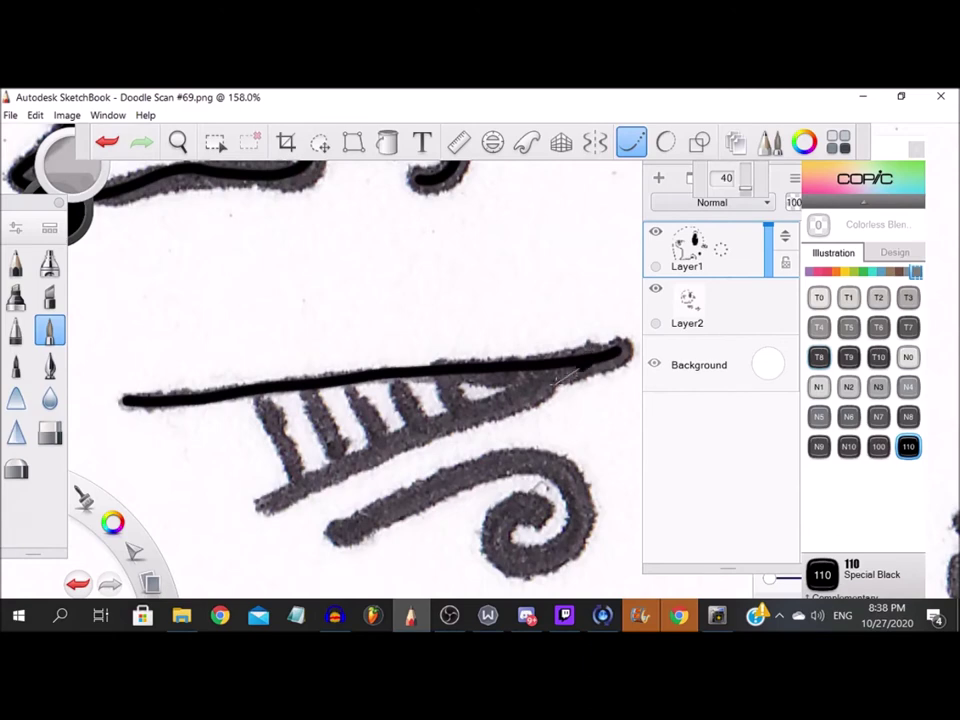
scroll(403, 466, "up", 4)
left_click_drag(285, 285, 356, 410)
mouse_move(140, 288)
left_mouse_down()
mouse_move(228, 456)
mouse_move(134, 299)
mouse_move(248, 512)
left_mouse_up()
scroll(245, 391, "down", 4)
scroll(140, 375, "up", 5)
scroll(284, 391, "down", 2)
scroll(284, 391, "down", 3)
scroll(148, 405, "up", 4)
mouse_move(171, 302)
left_mouse_down()
mouse_move(295, 534)
mouse_move(163, 322)
mouse_move(229, 460)
left_mouse_up()
scroll(270, 385, "down", 4)
scroll(152, 400, "up", 4)
scroll(251, 343, "down", 4)
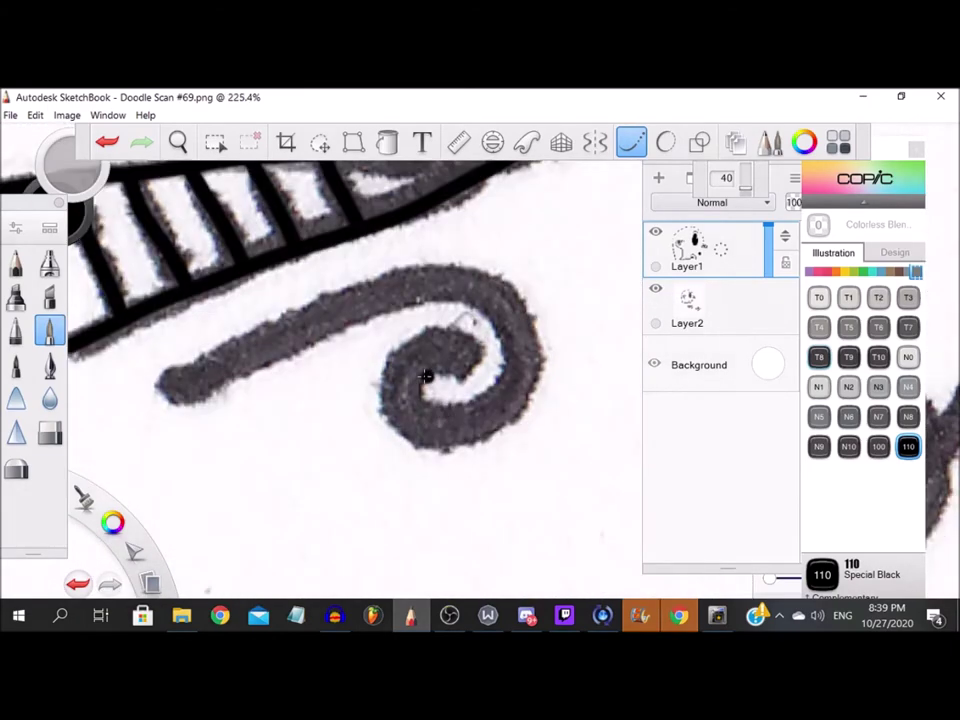
Trace the curling spiral line beneath the mouth
scroll(426, 375, "up", 1)
mouse_move(154, 388)
left_mouse_down()
mouse_move(370, 298)
mouse_move(502, 272)
mouse_move(568, 326)
mouse_move(437, 421)
left_mouse_up()
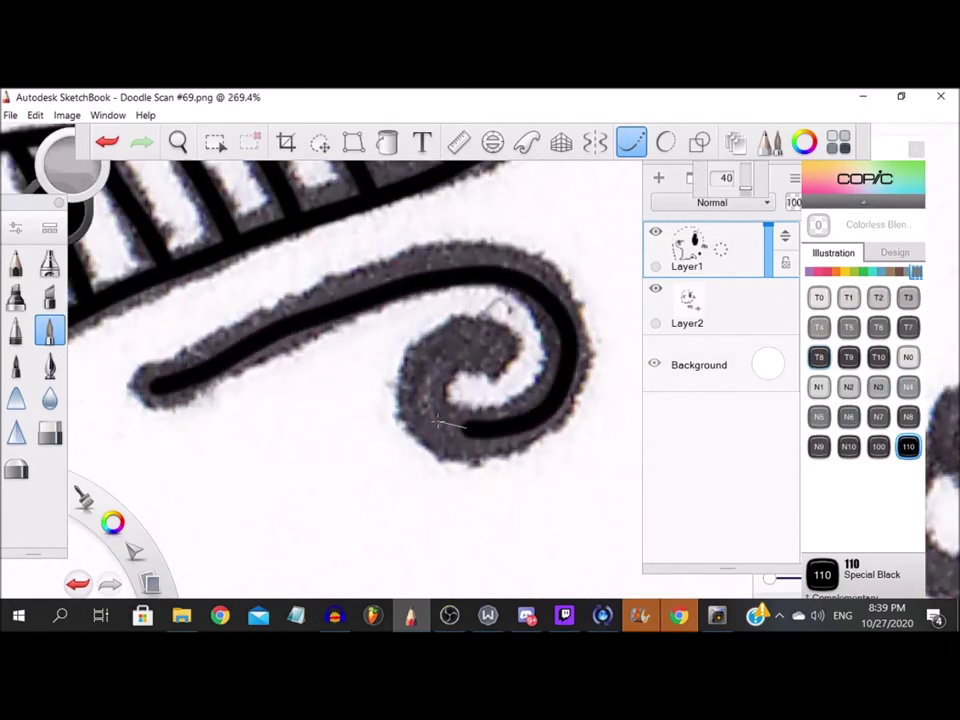
scroll(500, 345, "down", 10)
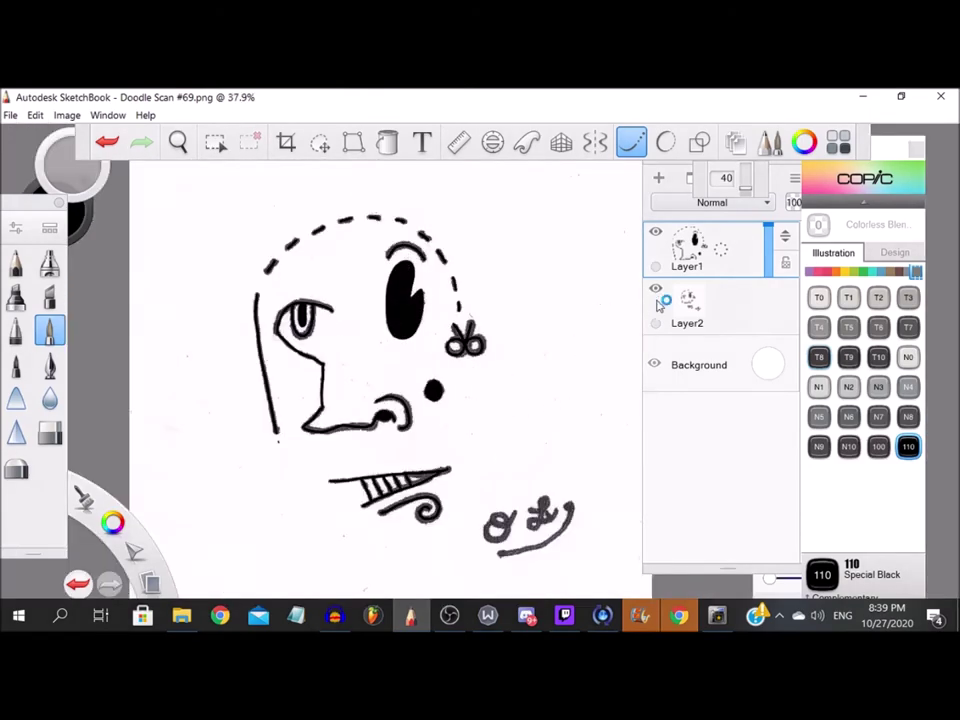
Trace the two cursive letters of the signature beside the mouth
scroll(380, 410, "up", 8)
scroll(364, 392, "down", 7)
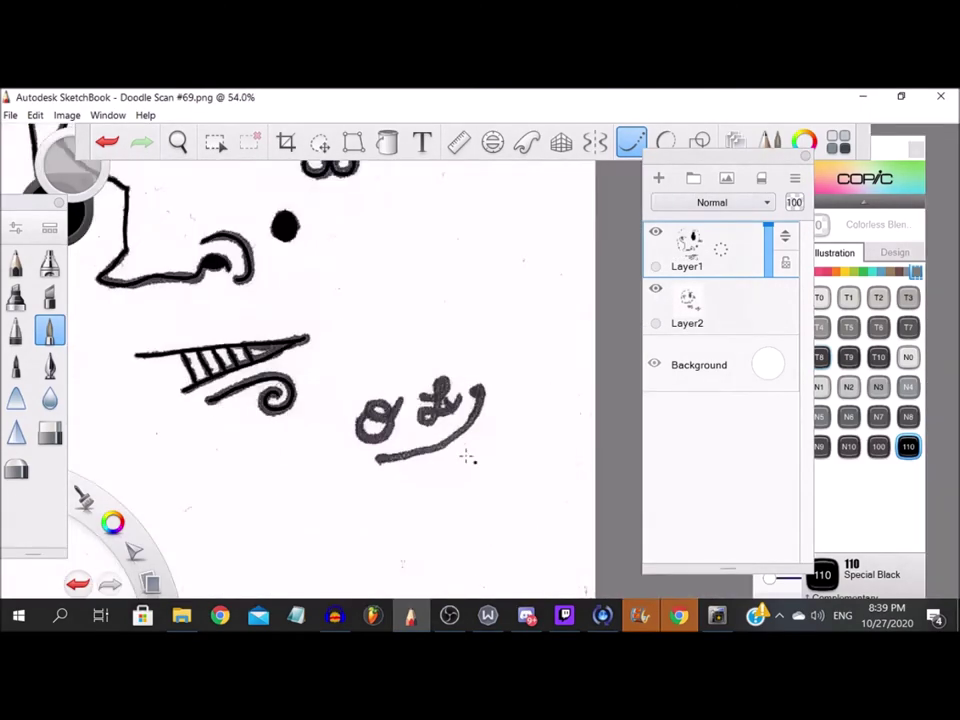
scroll(407, 432, "up", 5)
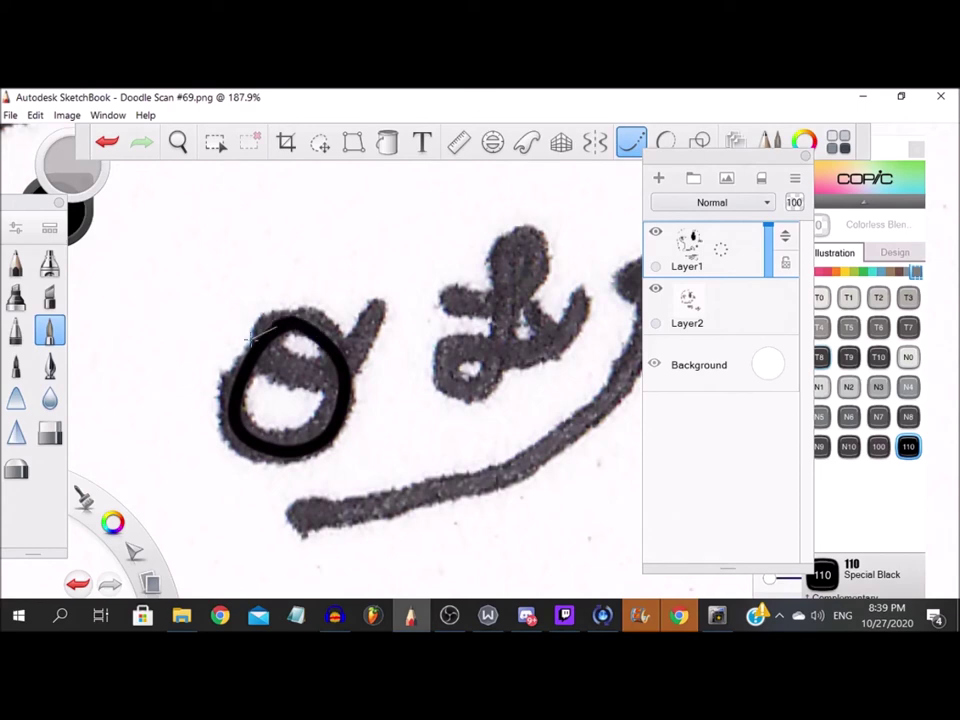
scroll(383, 298, "up", 2)
left_click_drag(228, 357, 335, 343)
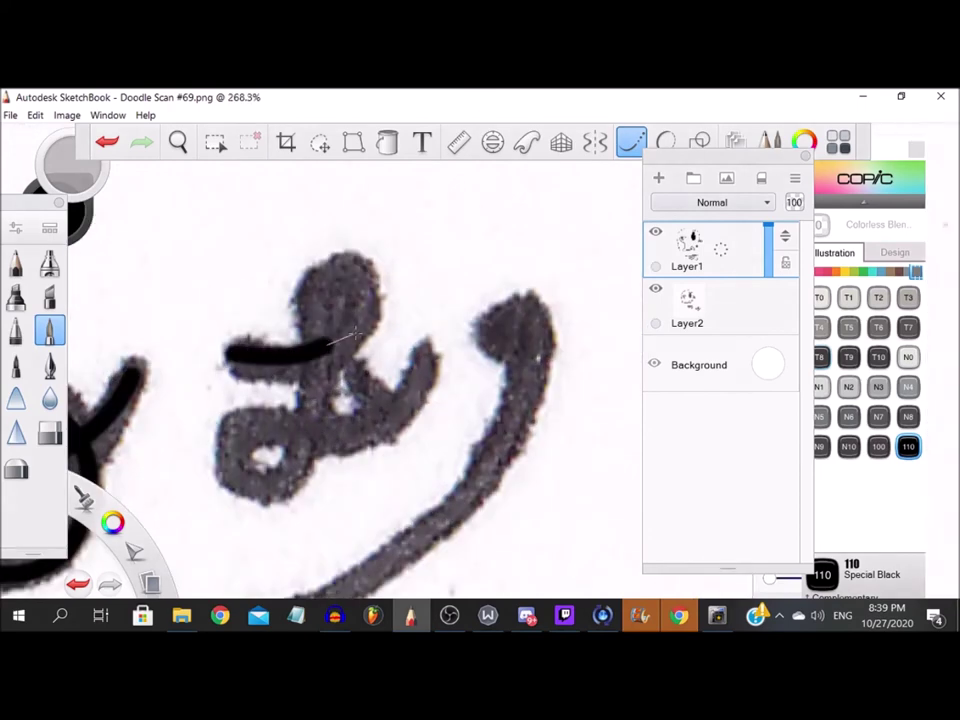
mouse_move(308, 302)
left_mouse_down()
mouse_move(311, 414)
mouse_move(264, 494)
left_mouse_up()
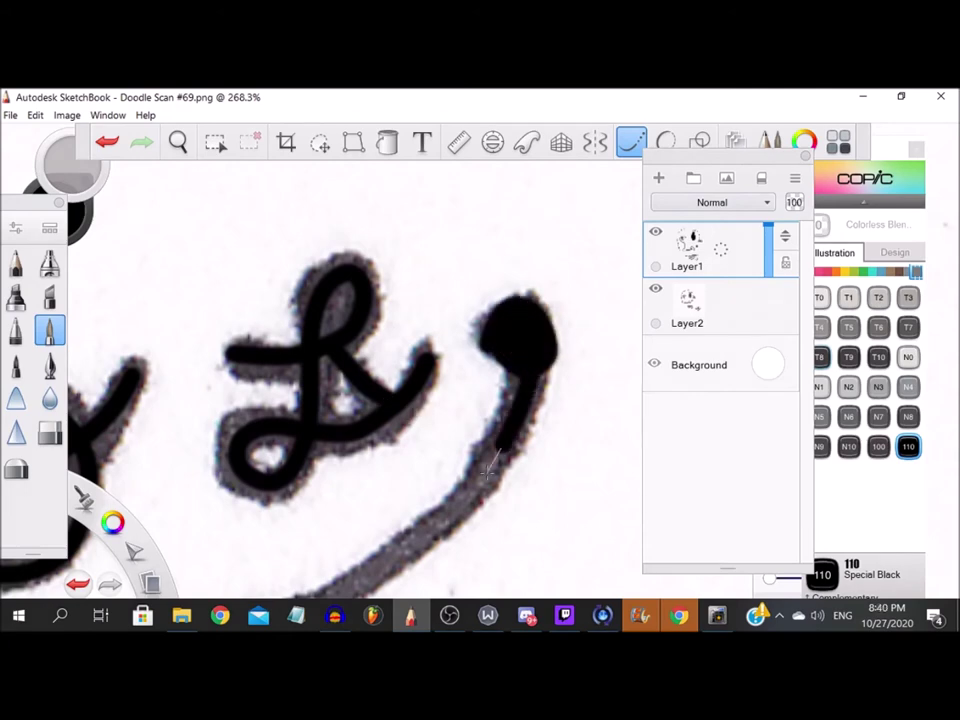
Trace the sweeping underline beneath the signature down to its far end
left_click_drag(492, 467, 447, 521)
scroll(425, 450, "down", 2)
scroll(540, 295, "up", 1)
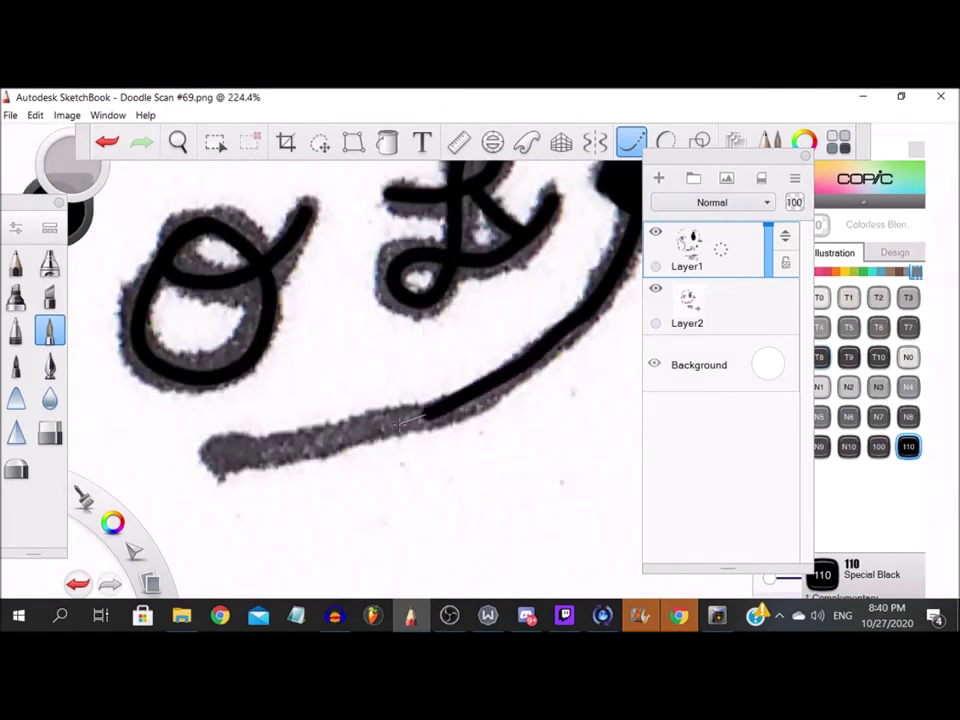
scroll(314, 444, "up", 3)
mouse_move(381, 422)
left_mouse_down()
mouse_move(245, 457)
mouse_move(161, 456)
left_mouse_up()
scroll(161, 456, "down", 6)
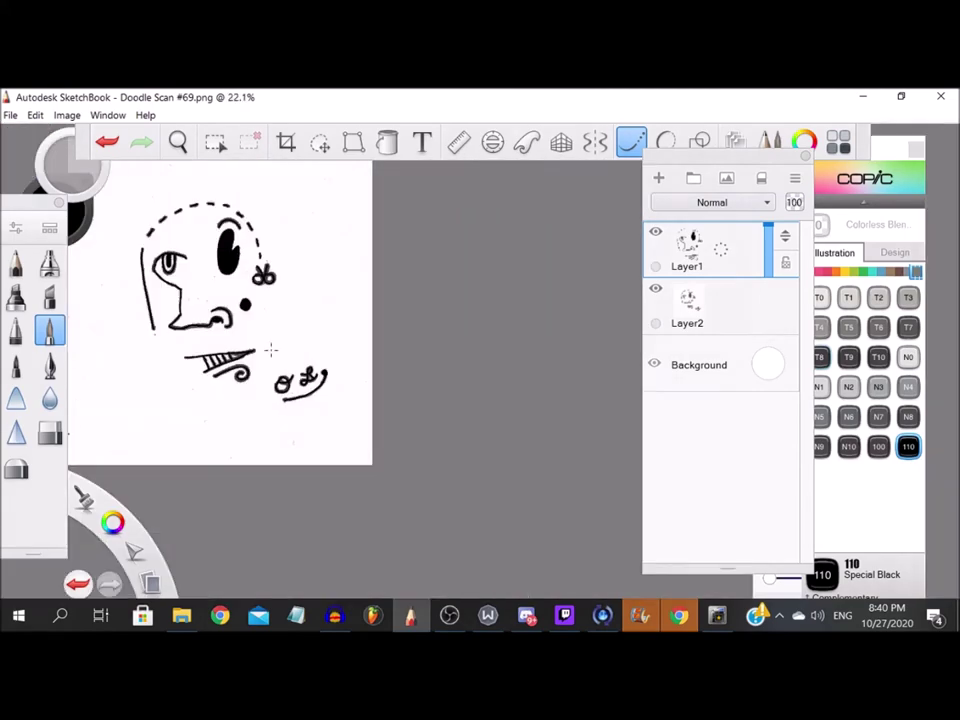
Hide Layer2 to examine the traced line art alone, and show the layer again
scroll(310, 222, "up", 1)
left_click(656, 291)
scroll(318, 395, "up", 5)
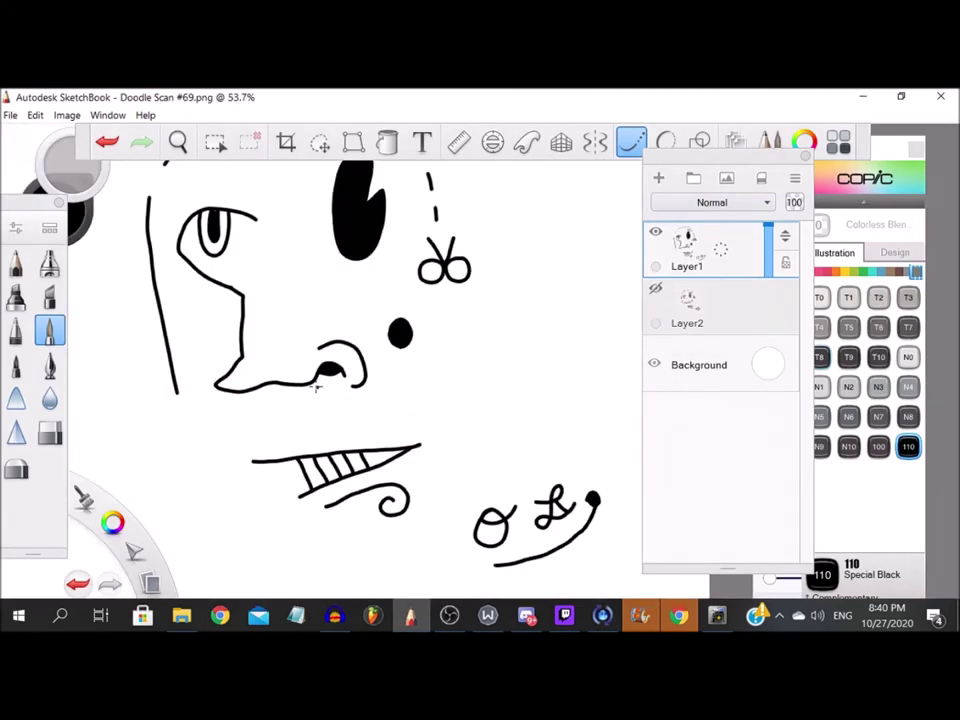
scroll(320, 415, "down", 6)
scroll(400, 330, "up", 2)
scroll(400, 330, "down", 1)
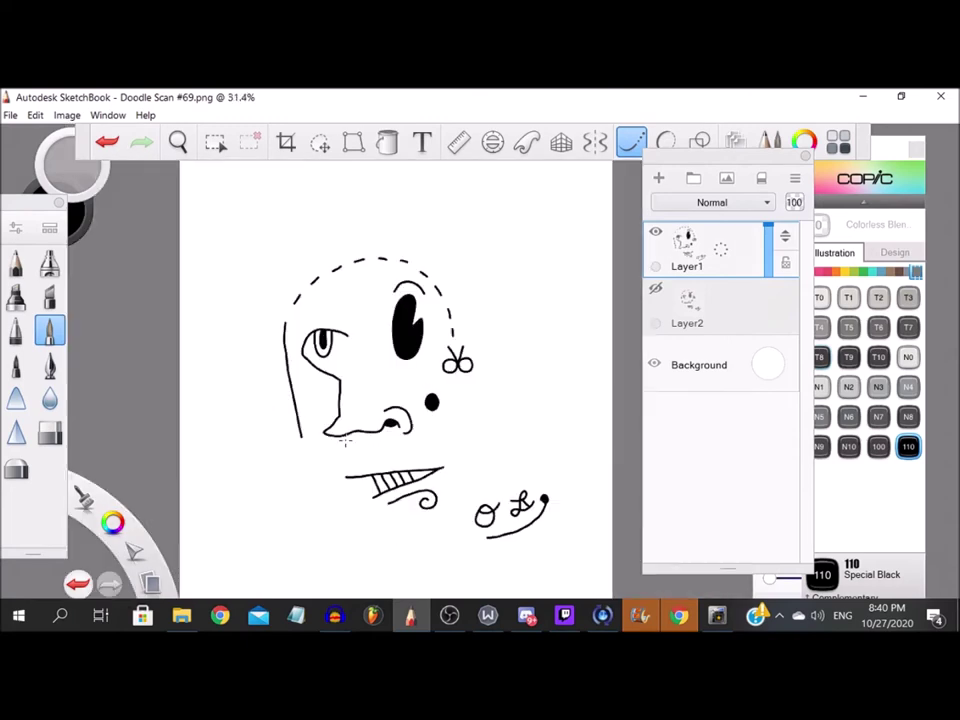
left_click(656, 291)
Thicken the scissors' two blades and right finger loop in black to match the scanned ink width
scroll(466, 355, "up", 5)
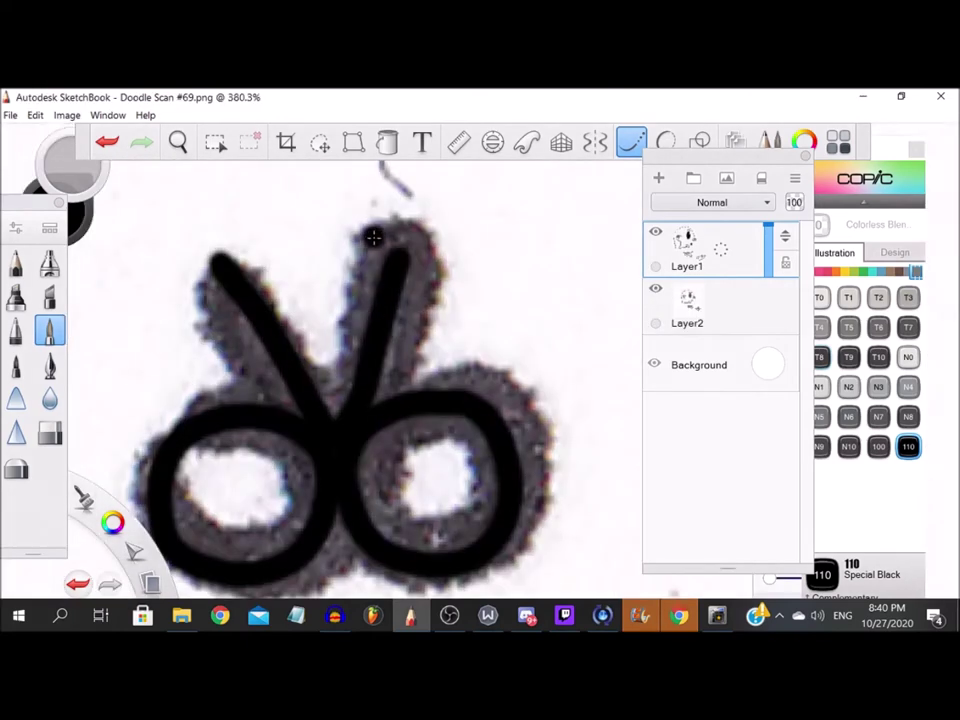
left_click_drag(394, 261, 352, 372)
mouse_move(380, 245)
left_mouse_down()
mouse_move(415, 350)
mouse_move(409, 259)
left_mouse_up()
mouse_move(442, 378)
left_mouse_down()
mouse_move(506, 377)
mouse_move(537, 438)
mouse_move(531, 528)
mouse_move(452, 573)
left_mouse_up()
mouse_move(385, 441)
left_mouse_down()
mouse_move(455, 533)
mouse_move(450, 425)
left_mouse_up()
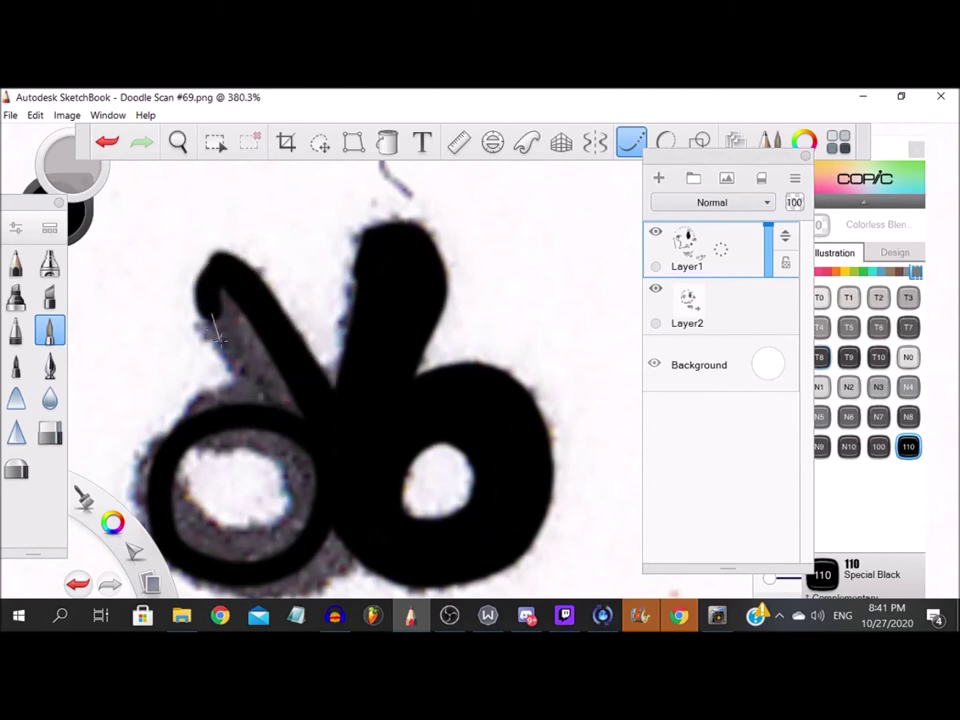
scroll(253, 317, "down", 1)
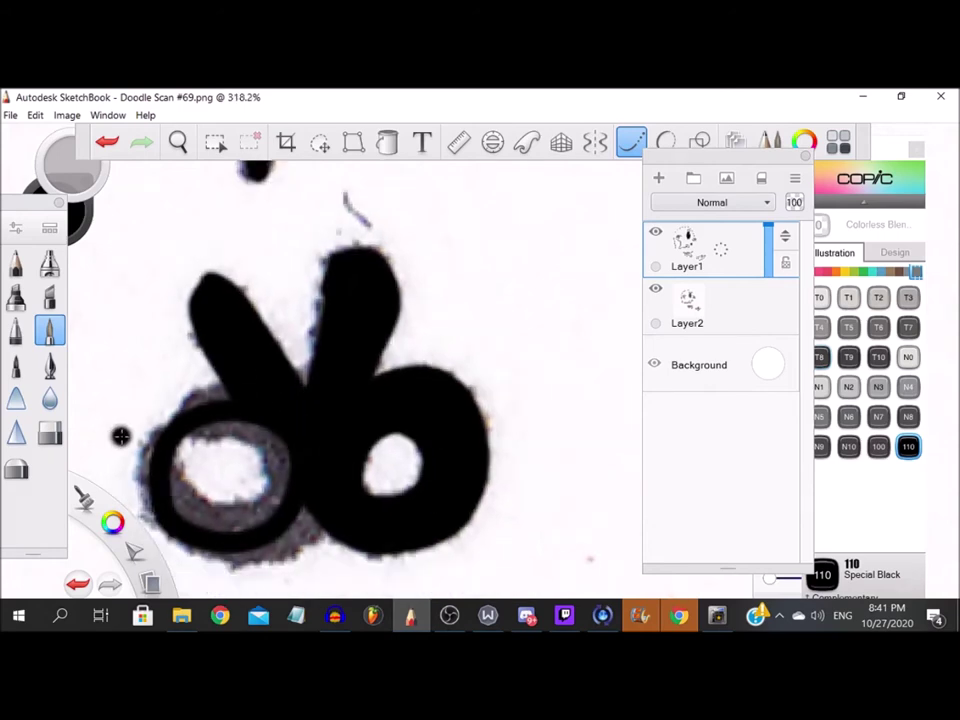
Thicken the scissors' left finger loop inside and outside, and fill the gap between the loops
scroll(268, 364, "up", 3)
left_click_drag(184, 535, 162, 321)
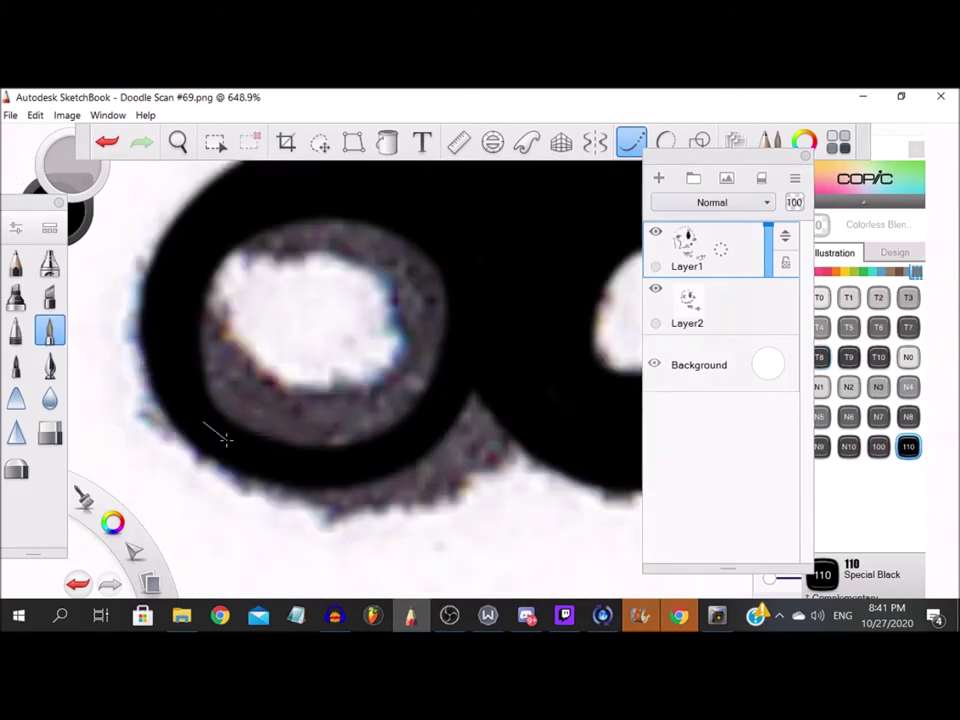
mouse_move(357, 494)
left_mouse_down()
mouse_move(432, 478)
mouse_move(493, 448)
mouse_move(510, 388)
left_mouse_up()
left_click_drag(483, 398, 401, 491)
mouse_move(416, 420)
left_mouse_down()
mouse_move(422, 298)
mouse_move(342, 243)
mouse_move(220, 250)
left_mouse_up()
mouse_move(222, 367)
left_mouse_down()
mouse_move(326, 396)
mouse_move(419, 381)
mouse_move(438, 268)
mouse_move(295, 223)
mouse_move(189, 356)
mouse_move(278, 418)
mouse_move(393, 424)
mouse_move(503, 367)
left_mouse_up()
scroll(300, 404, "down", 12)
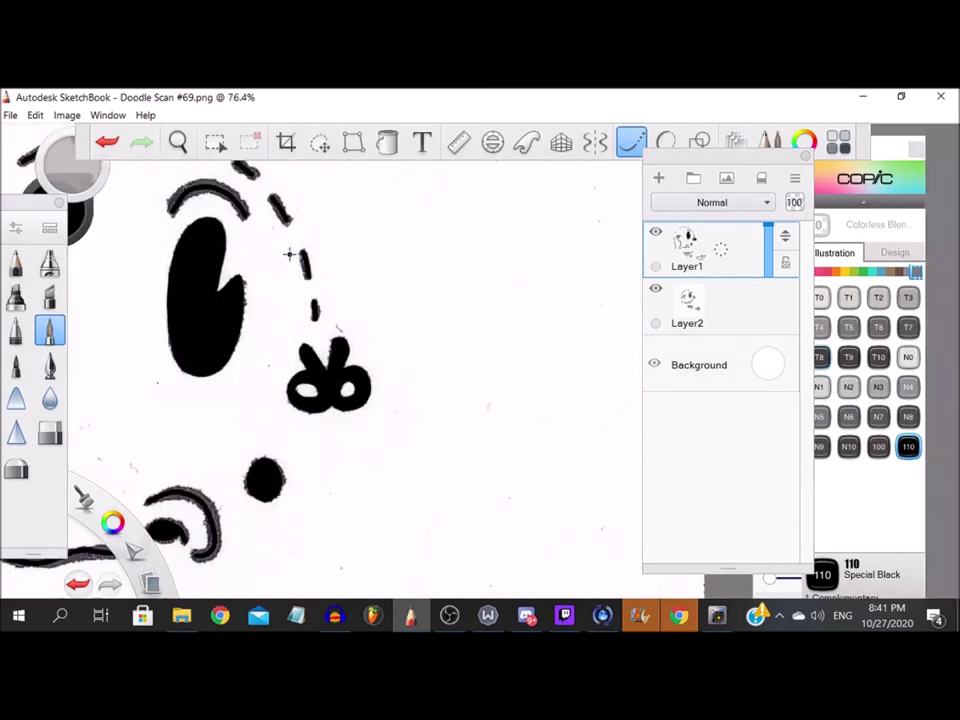
Thicken the head outline's dashes above the scissors to cover the scanned marks
scroll(315, 299, "up", 13)
mouse_move(296, 343)
left_mouse_down()
mouse_move(320, 438)
mouse_move(300, 522)
left_mouse_up()
scroll(299, 500, "down", 8)
scroll(284, 360, "up", 9)
mouse_move(292, 227)
left_mouse_down()
mouse_move(303, 343)
mouse_move(347, 493)
mouse_move(366, 530)
left_mouse_up()
scroll(358, 502, "down", 6)
scroll(244, 238, "up", 6)
mouse_move(242, 229)
left_mouse_down()
mouse_move(385, 393)
mouse_move(444, 532)
mouse_move(420, 568)
mouse_move(360, 488)
mouse_move(212, 240)
left_mouse_up()
scroll(290, 358, "down", 11)
Thicken the dashes across the crown of the head outline to the scanned width
scroll(236, 292, "up", 12)
mouse_move(440, 474)
left_mouse_down()
mouse_move(201, 285)
mouse_move(407, 401)
mouse_move(407, 508)
mouse_move(182, 317)
left_mouse_up()
scroll(182, 317, "down", 4)
scroll(231, 398, "up", 4)
mouse_move(231, 398)
left_mouse_down()
mouse_move(199, 358)
mouse_move(395, 394)
mouse_move(405, 478)
mouse_move(229, 402)
mouse_move(181, 354)
mouse_move(194, 380)
mouse_move(395, 421)
mouse_move(517, 422)
mouse_move(396, 338)
mouse_move(184, 336)
left_mouse_up()
scroll(197, 399, "down", 4)
scroll(217, 386, "up", 4)
scroll(184, 336, "down", 4)
scroll(458, 318, "up", 4)
mouse_move(458, 318)
left_mouse_down()
mouse_move(513, 326)
mouse_move(175, 388)
mouse_move(180, 461)
mouse_move(536, 364)
left_mouse_up()
scroll(273, 429, "down", 4)
Thicken the remaining dashes down the left side of the head outline
scroll(286, 423, "up", 6)
mouse_move(518, 308)
left_mouse_down()
mouse_move(470, 319)
mouse_move(368, 376)
mouse_move(318, 427)
mouse_move(403, 407)
mouse_move(536, 328)
left_mouse_up()
scroll(490, 350, "down", 5)
scroll(233, 489, "up", 4)
scroll(233, 489, "up", 2)
mouse_move(233, 489)
left_mouse_down()
mouse_move(285, 476)
mouse_move(536, 300)
left_mouse_up()
scroll(278, 505, "down", 4)
scroll(372, 436, "up", 4)
mouse_move(444, 246)
left_mouse_down()
mouse_move(242, 525)
mouse_move(489, 317)
left_mouse_up()
scroll(391, 448, "down", 5)
scroll(391, 448, "up", 4)
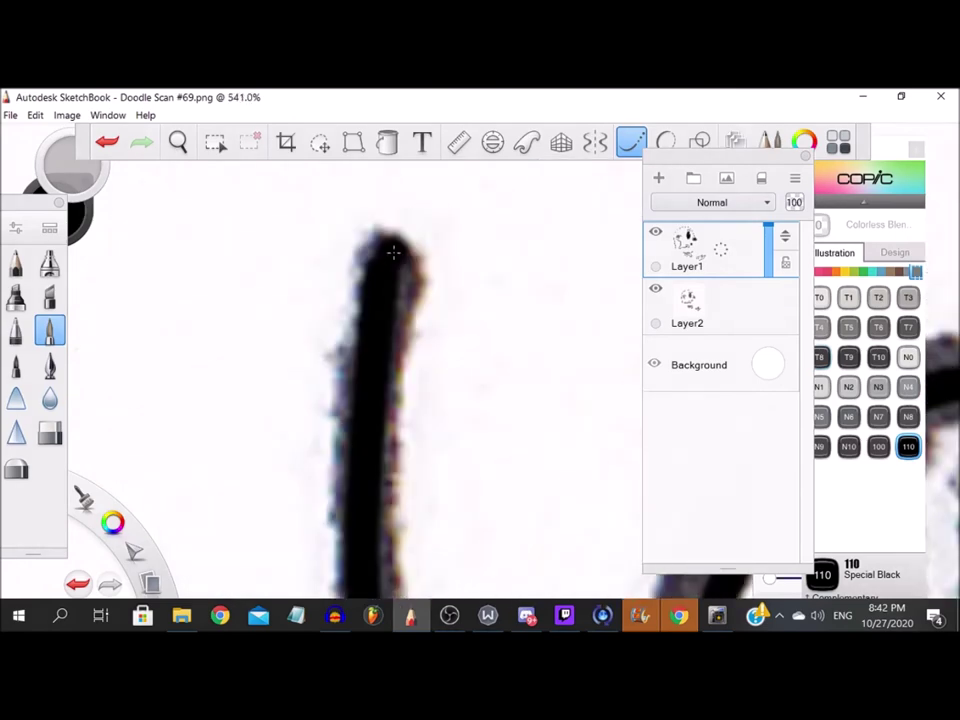
Thicken the right edge of the long solid line at the back of the head and fill out its rounded lower end
left_click_drag(361, 360, 364, 594)
scroll(365, 345, "down", 3)
scroll(366, 478, "up", 2)
left_click_drag(371, 214, 381, 402)
scroll(392, 300, "down", 3)
scroll(385, 380, "up", 3)
left_click_drag(384, 352, 383, 347)
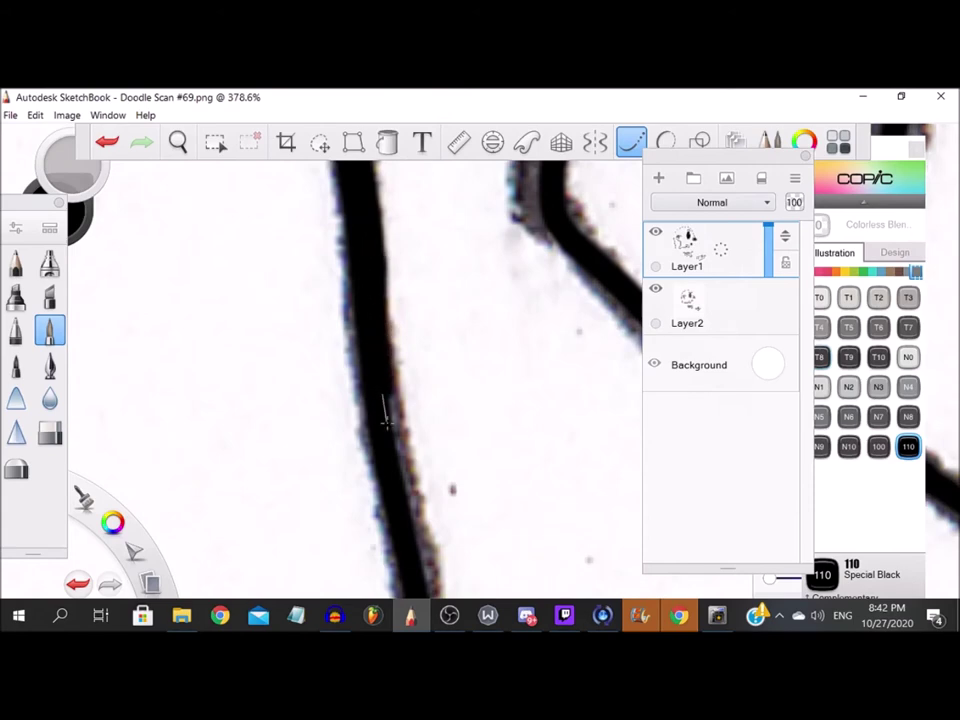
mouse_move(416, 552)
left_mouse_down()
mouse_move(334, 293)
mouse_move(409, 471)
mouse_move(427, 560)
left_mouse_up()
scroll(420, 500, "down", 4)
scroll(400, 388, "up", 3)
left_click_drag(317, 212, 327, 234)
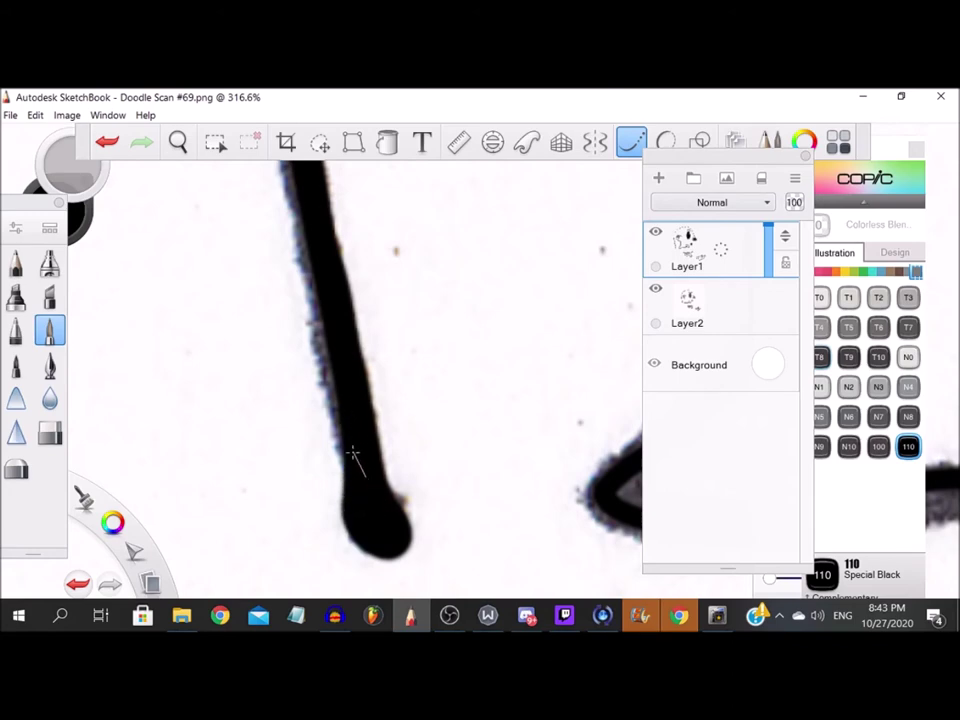
Thicken the left edge of the long solid head line to cover the scanned ink
scroll(298, 182, "down", 5)
scroll(378, 519, "up", 5)
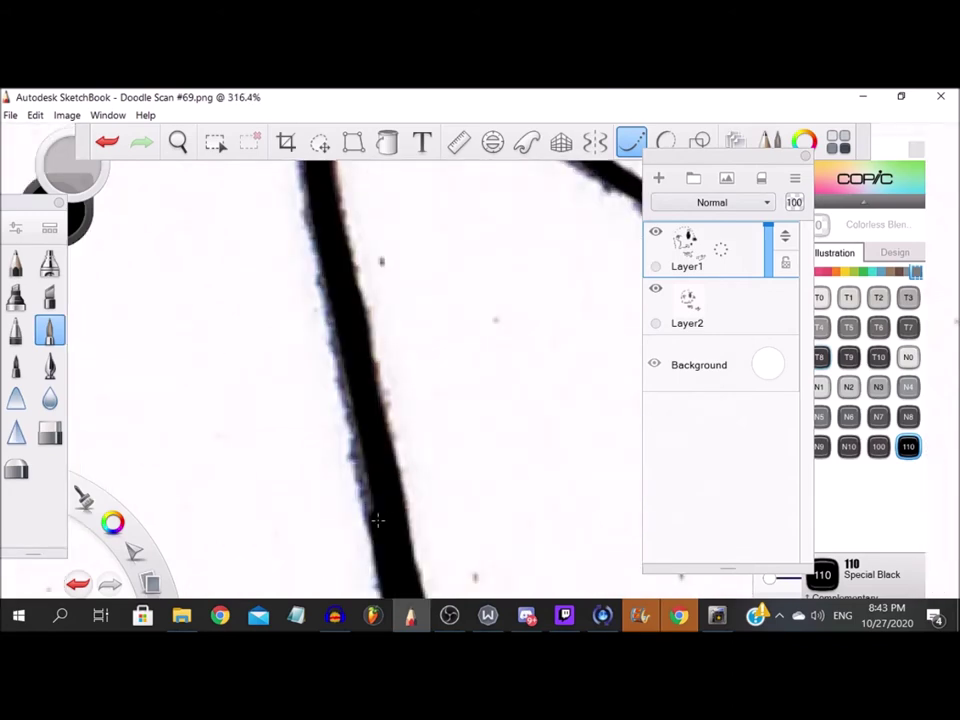
scroll(318, 230, "down", 2)
scroll(345, 378, "up", 3)
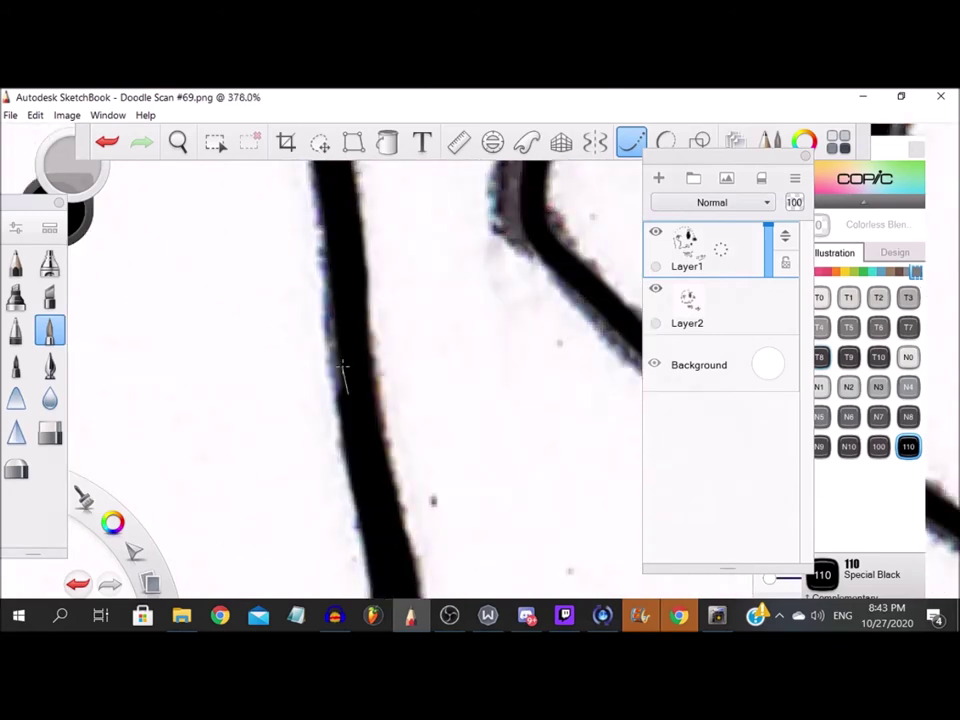
scroll(340, 300, "down", 6)
Thicken the inner edge of the left eye's iris outline and the underside of the lid beside it
scroll(500, 330, "up", 5)
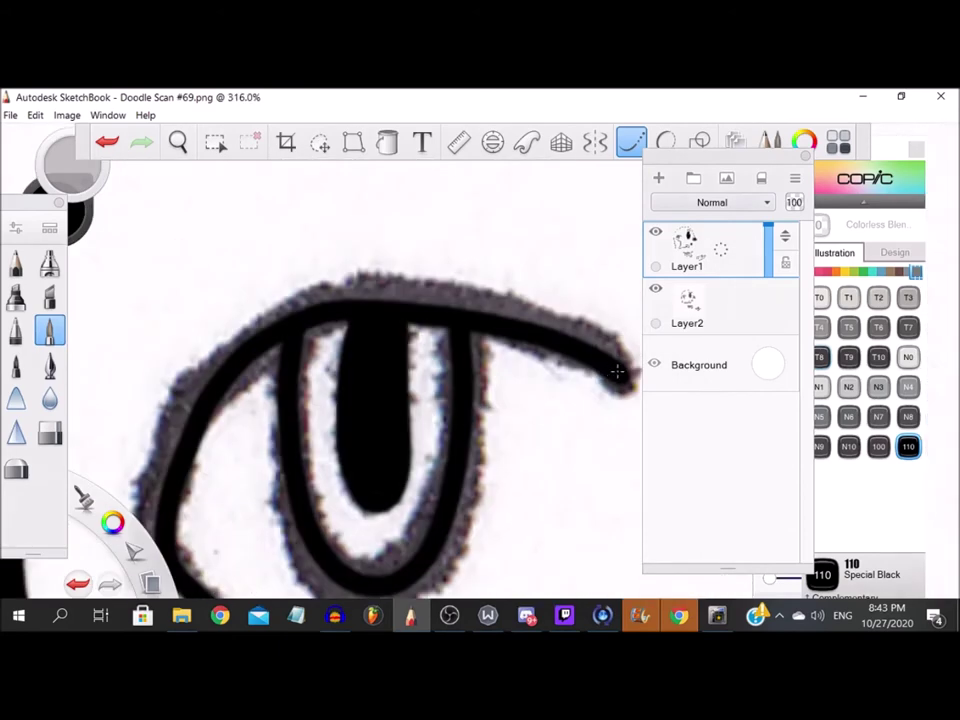
scroll(440, 323, "down", 1)
scroll(308, 258, "up", 1)
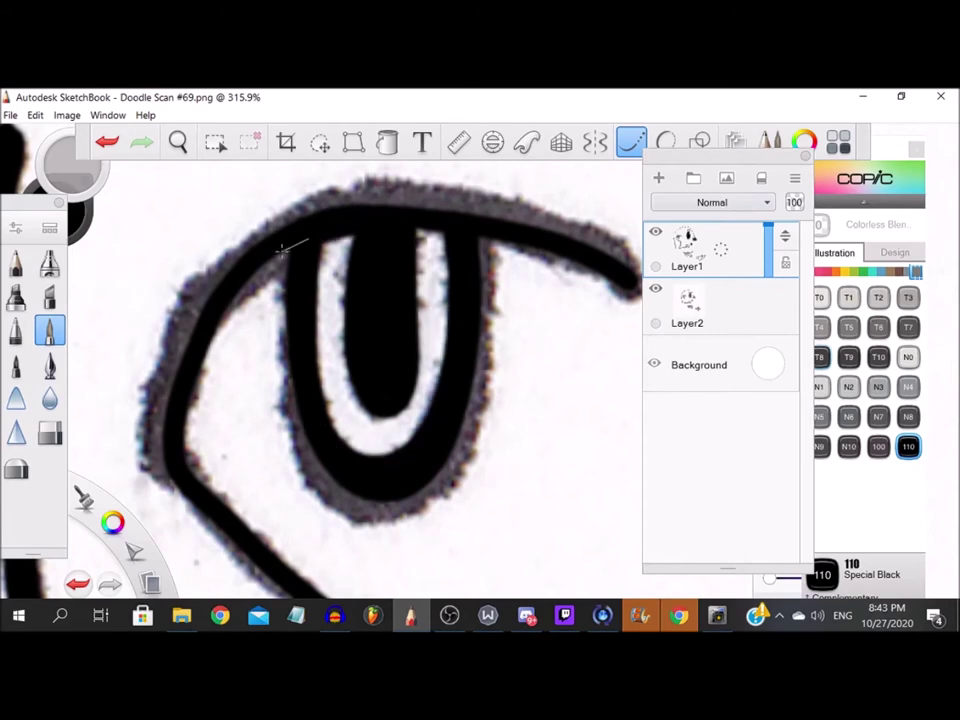
scroll(315, 267, "up", 4)
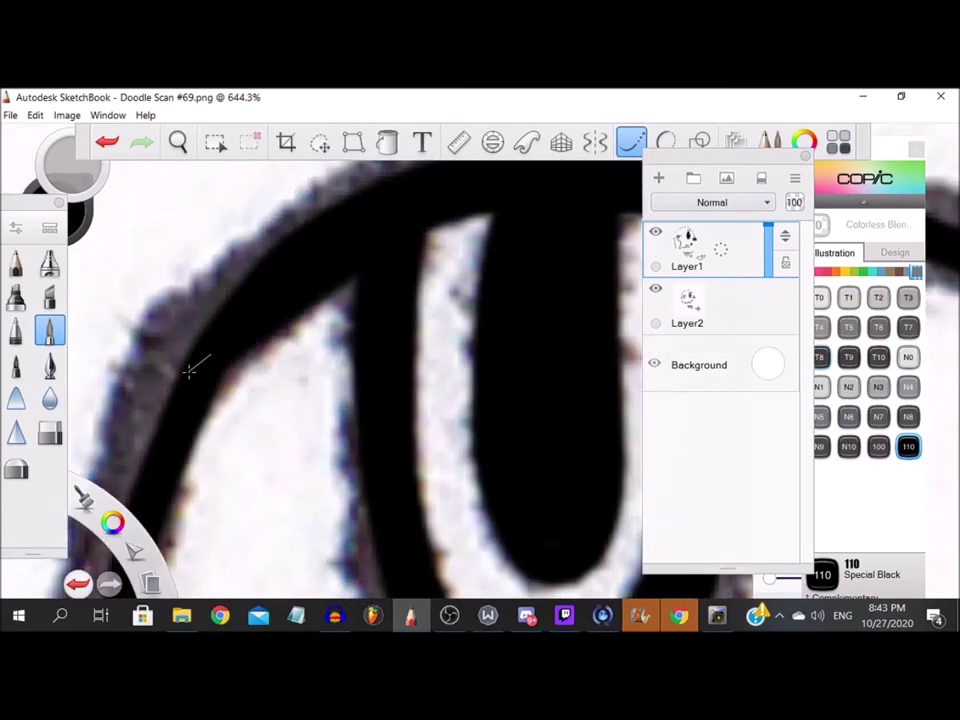
scroll(365, 348, "down", 7)
scroll(392, 399, "up", 4)
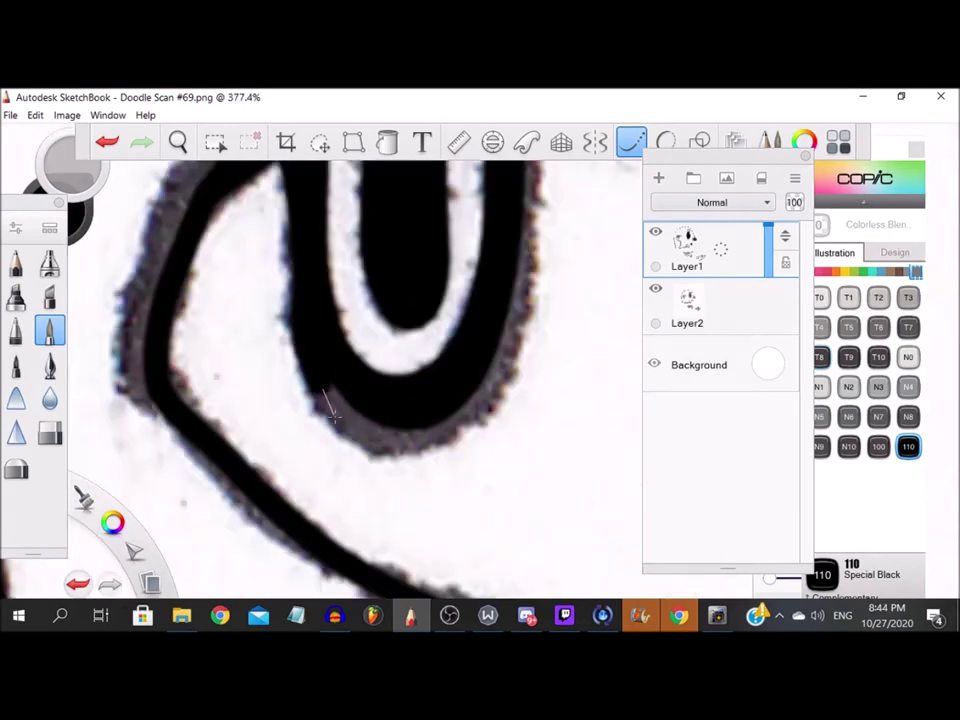
Thicken the outer edge of the left eye's iris outline around its bottom and right side
left_click_drag(460, 428, 519, 203)
left_click_drag(373, 418, 459, 412)
scroll(472, 408, "down", 5)
scroll(506, 306, "up", 5)
scroll(520, 302, "up", 2)
left_click_drag(479, 298, 440, 496)
Thicken the left eye's upper lid above and below, from its right tip around to the left curve
scroll(446, 487, "down", 6)
scroll(520, 446, "up", 4)
left_click_drag(395, 394, 530, 450)
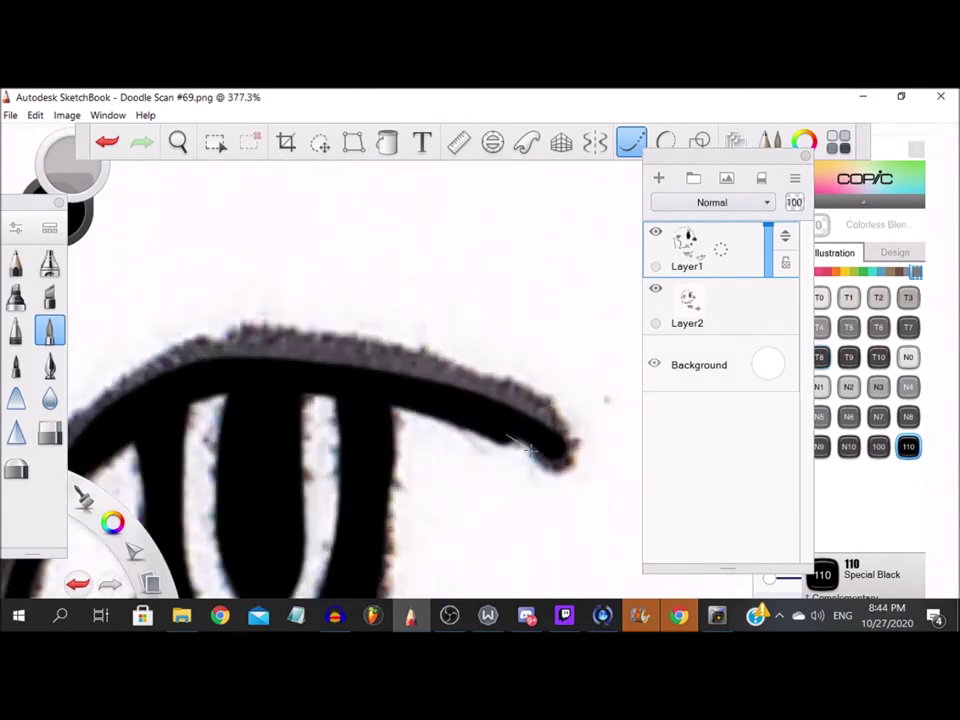
mouse_move(558, 412)
left_mouse_down()
mouse_move(365, 355)
mouse_move(196, 352)
mouse_move(343, 343)
mouse_move(497, 394)
left_mouse_up()
scroll(500, 392, "down", 5)
scroll(315, 432, "up", 5)
left_click_drag(308, 368, 316, 367)
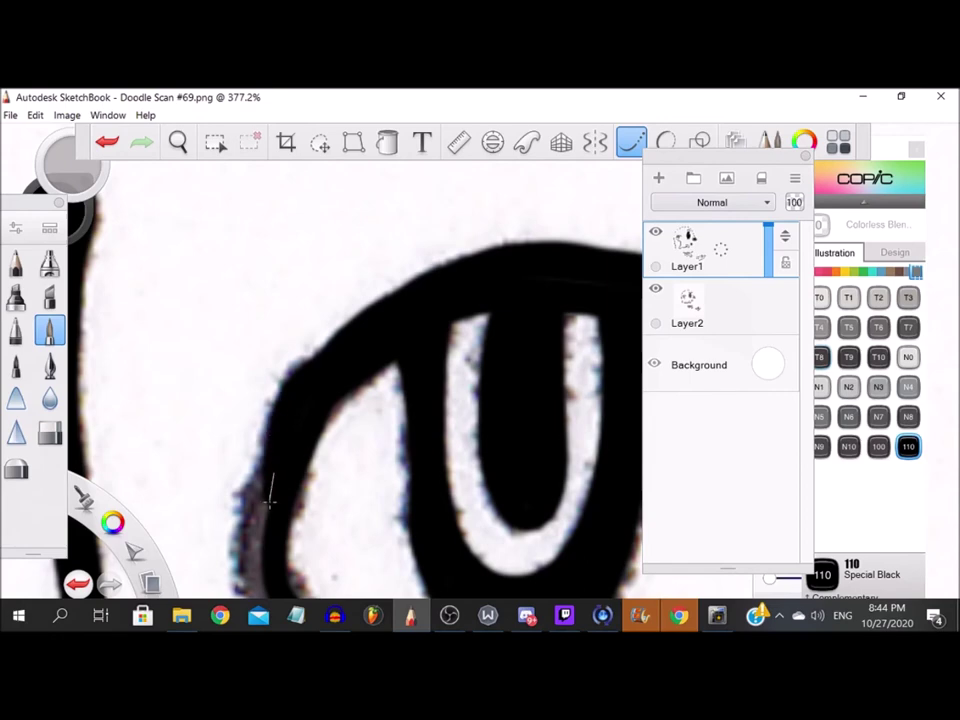
Thicken the left eye's outer corner and the lower lid line descending from it
scroll(285, 388, "up", 1)
left_click_drag(219, 322, 270, 437)
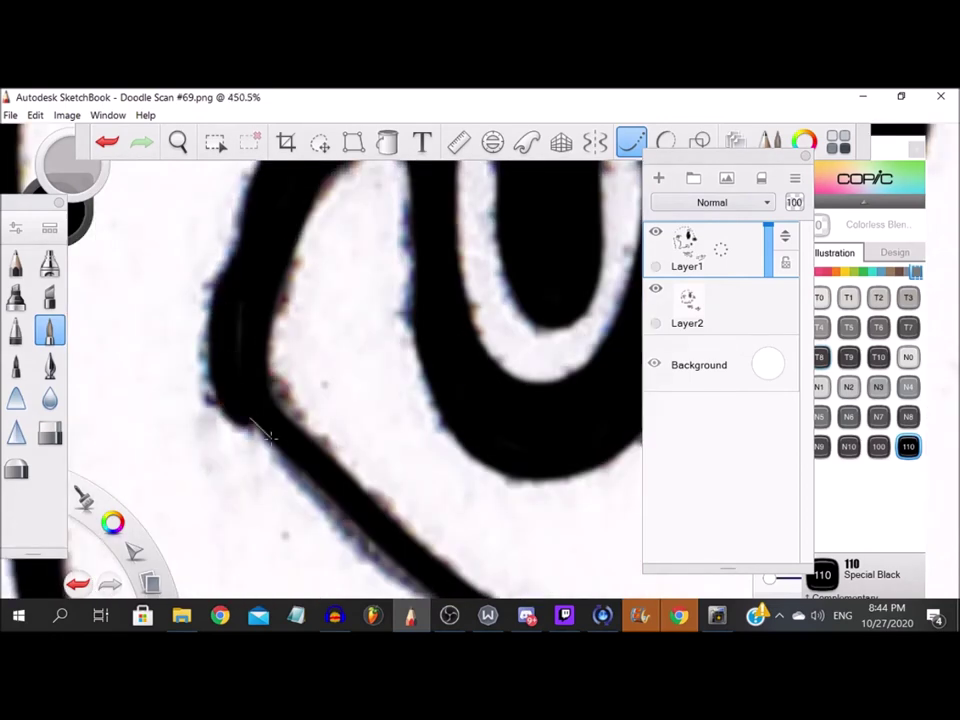
scroll(231, 369, "up", 1)
mouse_move(180, 216)
left_mouse_down()
mouse_move(261, 379)
mouse_move(407, 506)
left_mouse_up()
scroll(256, 428, "down", 2)
scroll(256, 428, "up", 2)
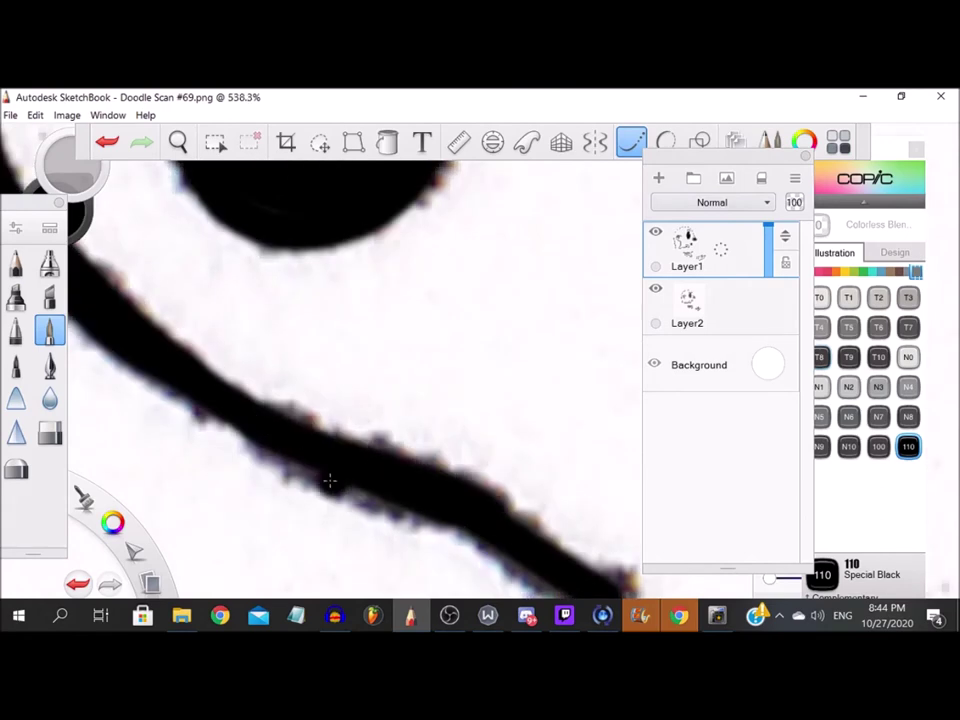
Thicken the vertical nose line below the left eye and the pointed corner at its foot
scroll(291, 420, "down", 5)
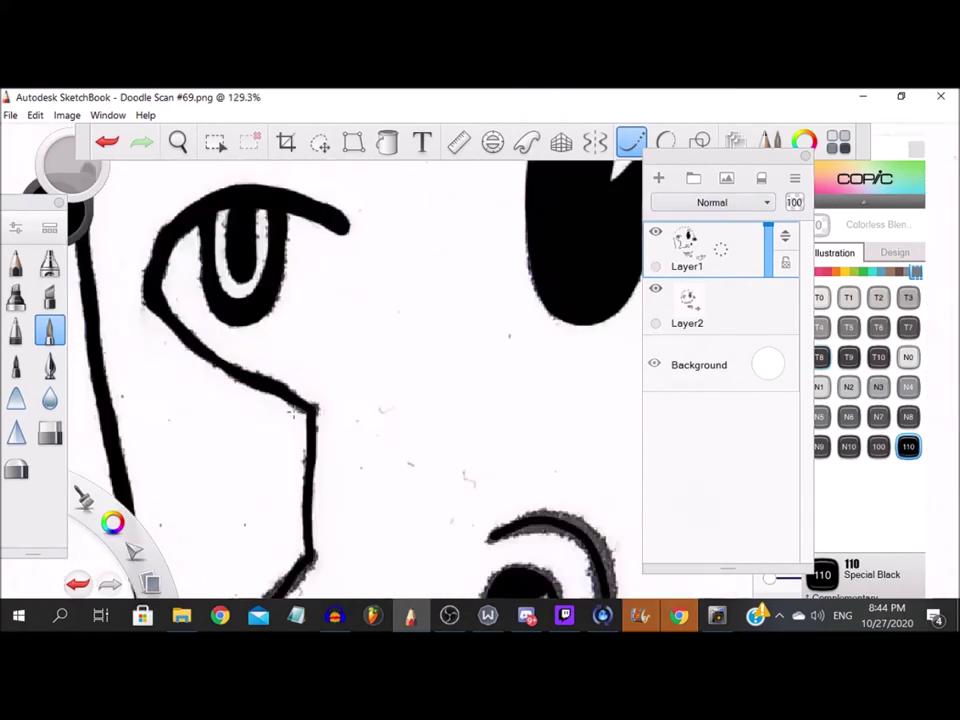
scroll(395, 232, "up", 4)
mouse_move(370, 310)
left_mouse_down()
mouse_move(326, 362)
mouse_move(322, 331)
mouse_move(192, 440)
mouse_move(322, 535)
left_mouse_up()
mouse_move(601, 468)
left_mouse_down()
mouse_move(428, 513)
mouse_move(303, 502)
mouse_move(221, 437)
left_mouse_up()
scroll(244, 491, "down", 4)
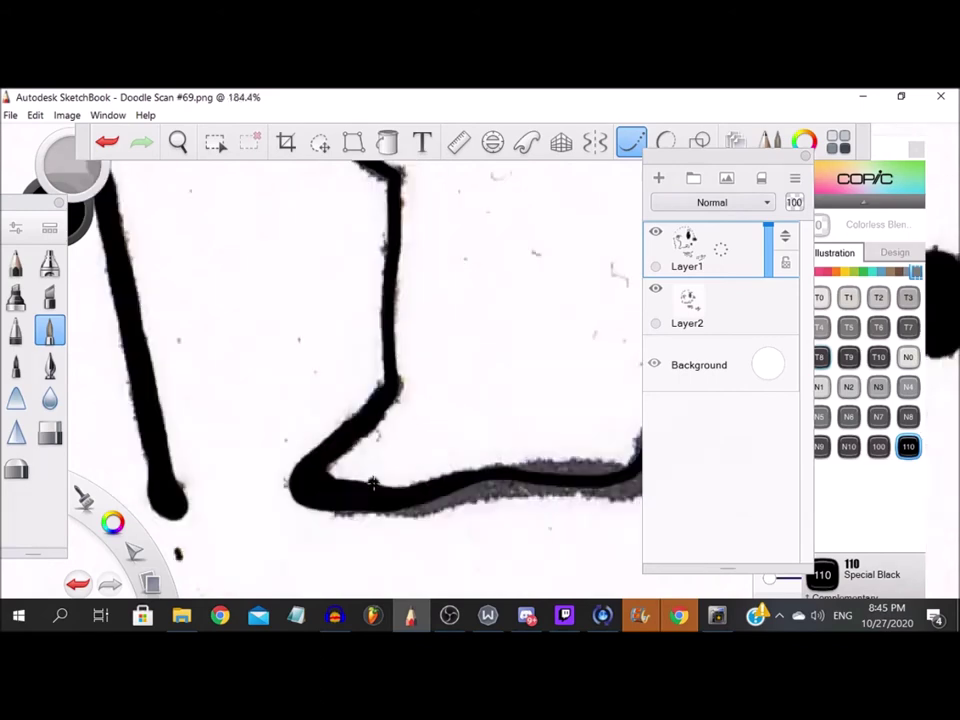
Thicken the nose's horizontal bottom line up to the nostril bump, filling the gap left inside the stroke
scroll(403, 538, "up", 4)
mouse_move(250, 508)
left_mouse_down()
mouse_move(350, 516)
mouse_move(482, 479)
mouse_move(638, 474)
mouse_move(368, 472)
left_mouse_up()
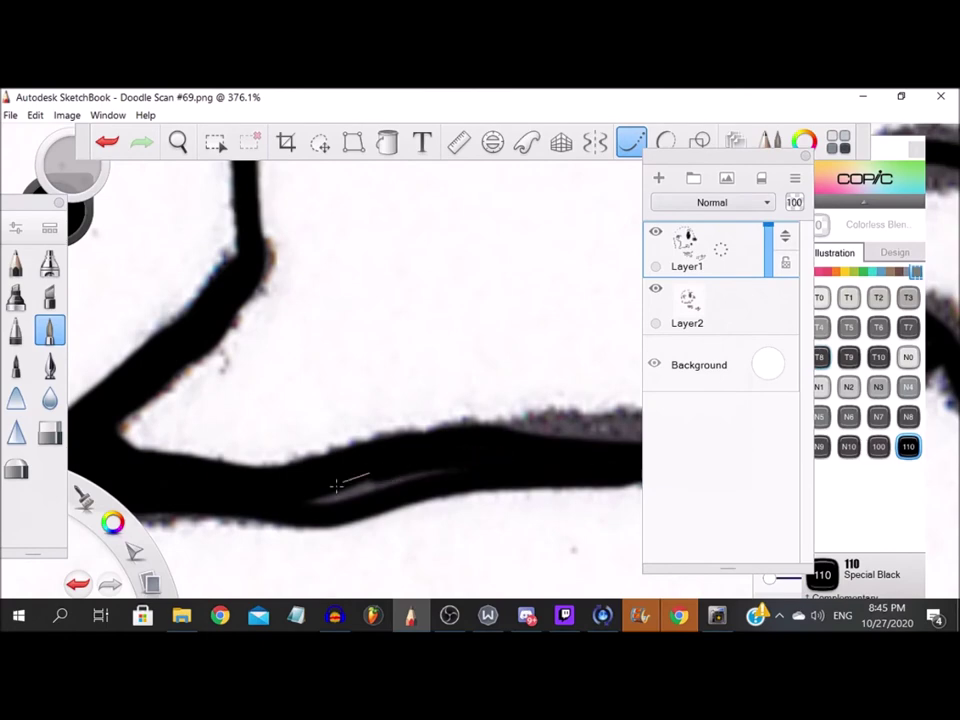
mouse_move(491, 458)
left_mouse_down()
mouse_move(568, 445)
mouse_move(311, 464)
mouse_move(394, 438)
mouse_move(547, 457)
left_mouse_up()
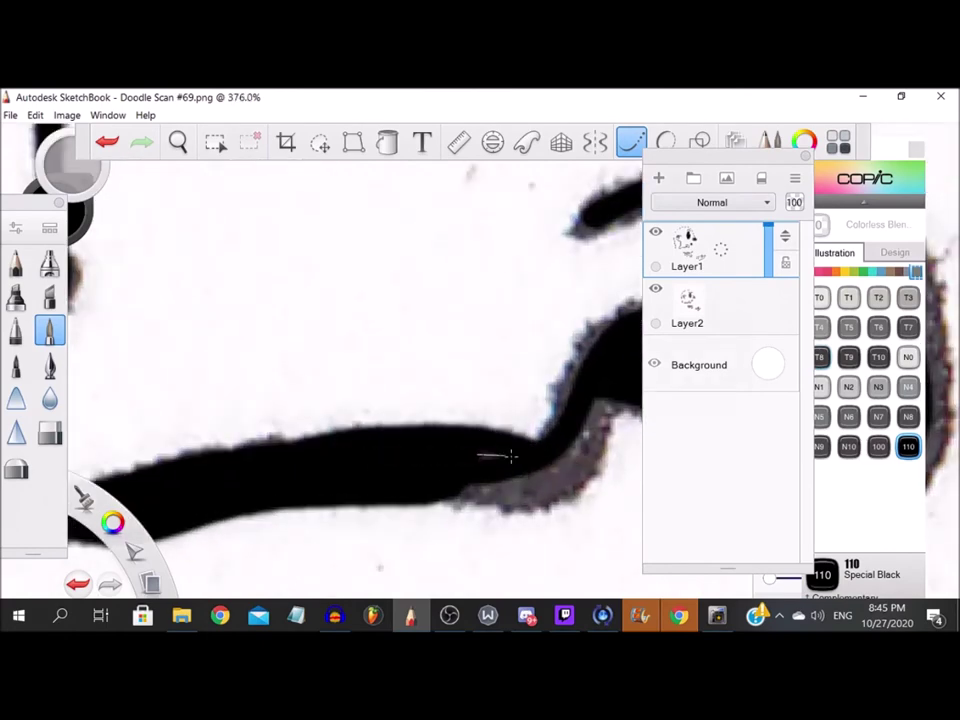
scroll(490, 455, "up", 2)
mouse_move(470, 367)
left_mouse_down()
mouse_move(380, 470)
mouse_move(197, 514)
mouse_move(439, 429)
mouse_move(526, 323)
left_mouse_up()
Thicken the nostril bump and the hooked curve around it to the scanned width
scroll(526, 323, "down", 1)
scroll(526, 323, "up", 1)
mouse_move(300, 480)
left_mouse_down()
mouse_move(353, 362)
mouse_move(451, 313)
mouse_move(544, 323)
mouse_move(601, 373)
mouse_move(594, 498)
left_mouse_up()
mouse_move(560, 403)
left_mouse_down()
mouse_move(493, 481)
mouse_move(354, 441)
left_mouse_up()
scroll(304, 488, "down", 6)
scroll(490, 490, "up", 3)
left_click_drag(184, 317, 324, 292)
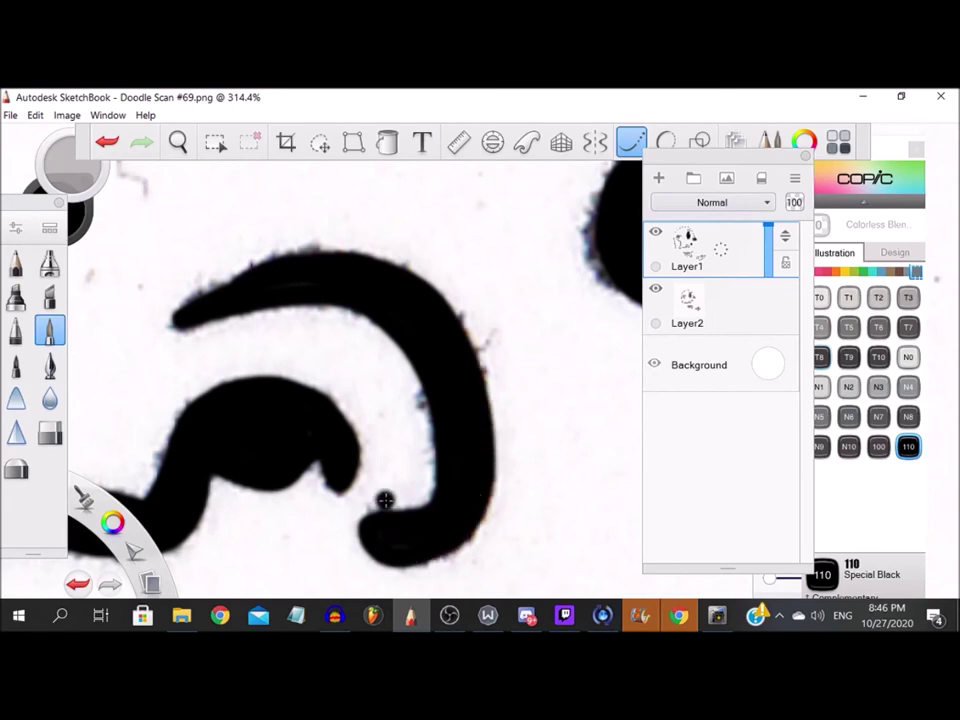
Thicken the inner edges of the mouth's pointed right end and the tooth divider beside it
scroll(397, 468, "down", 11)
scroll(457, 500, "up", 12)
mouse_move(206, 401)
left_mouse_down()
mouse_move(314, 411)
mouse_move(517, 378)
left_mouse_up()
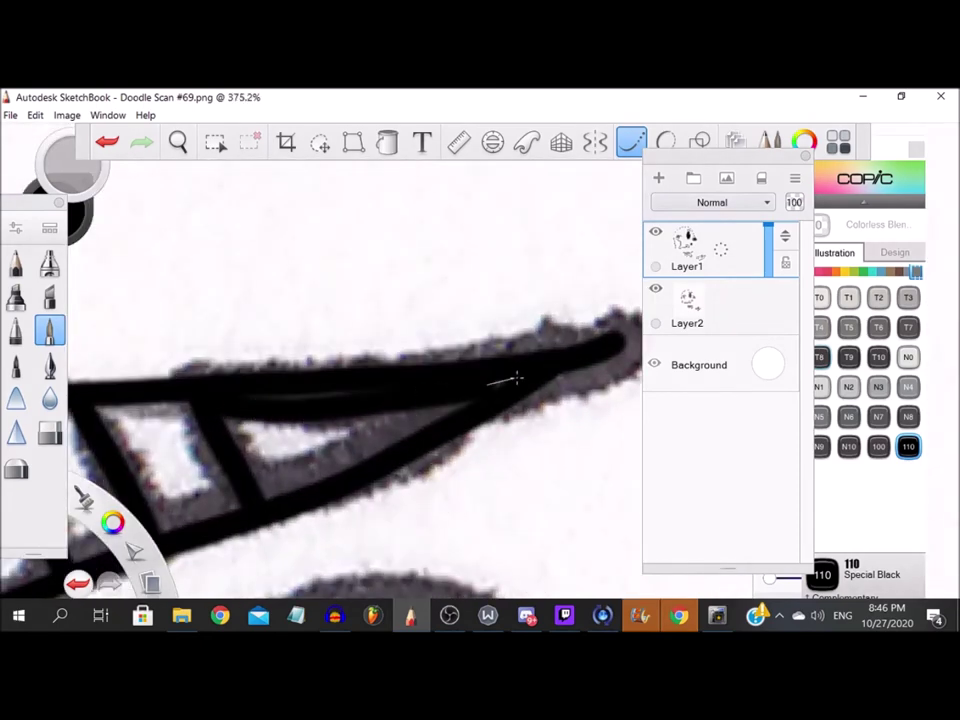
left_click_drag(254, 497, 479, 393)
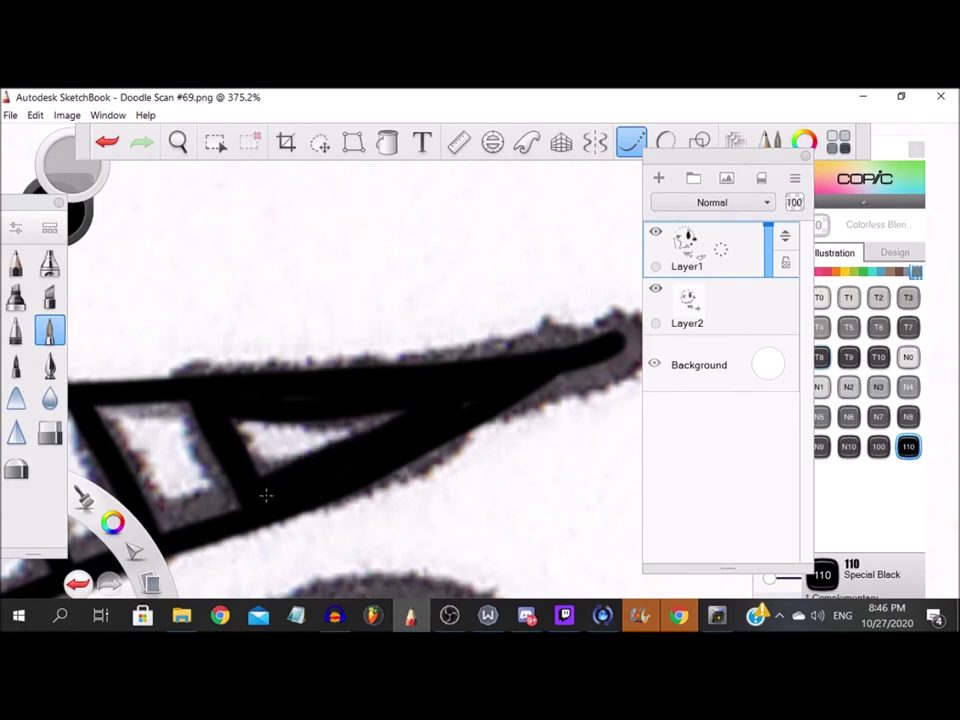
scroll(281, 486, "up", 2)
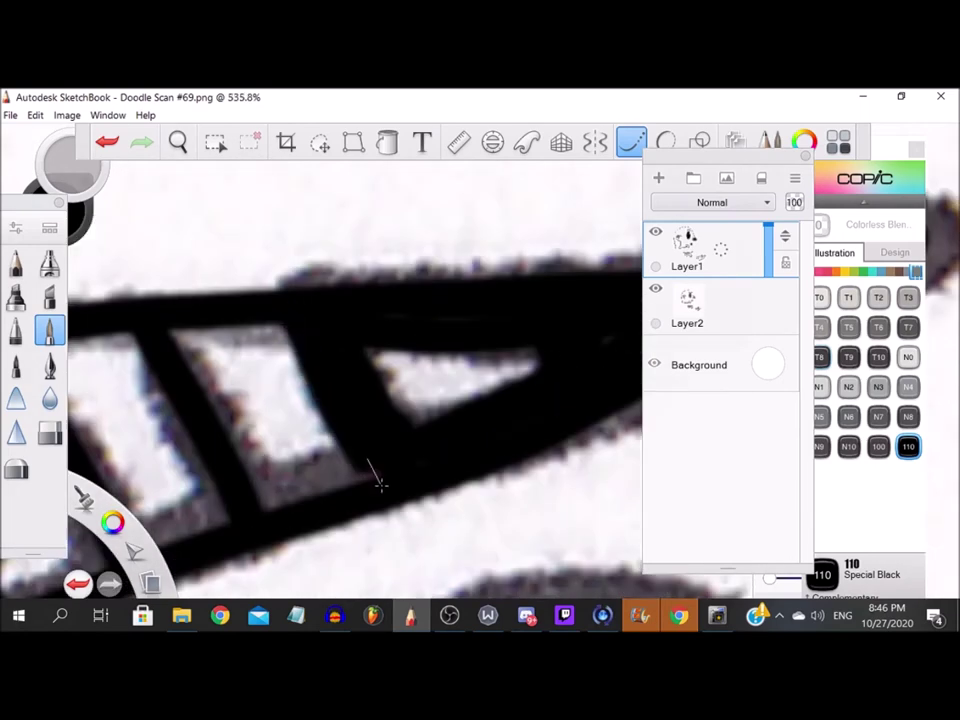
Thicken the mouth's middle tooth dividers and the adjoining stretch of its lower line
scroll(444, 446, "down", 6)
scroll(399, 306, "up", 6)
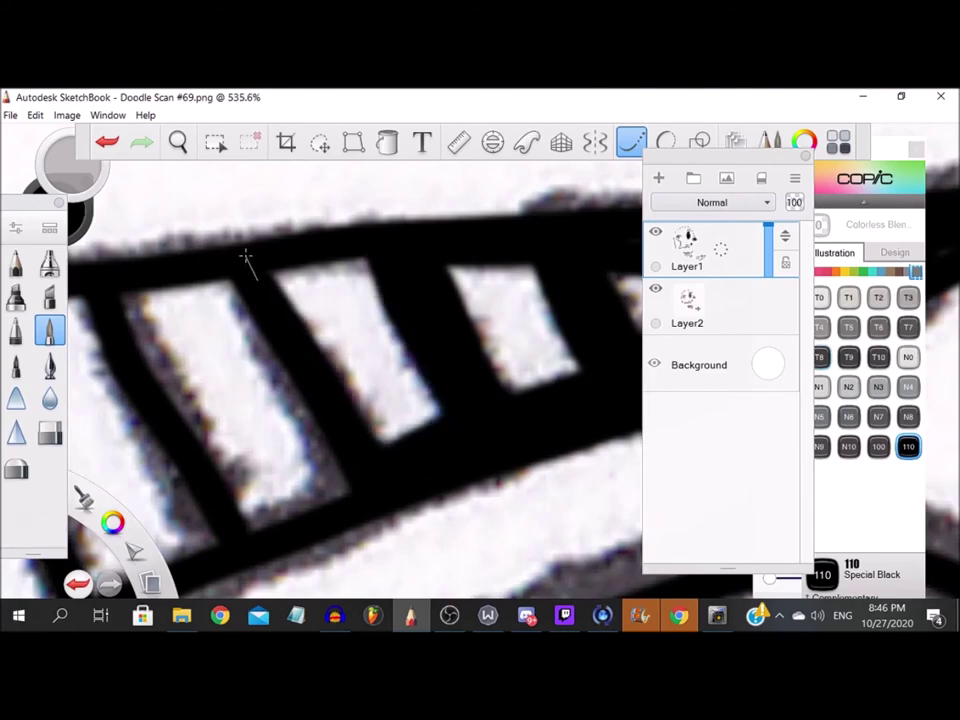
scroll(300, 450, "down", 4)
scroll(230, 380, "up", 5)
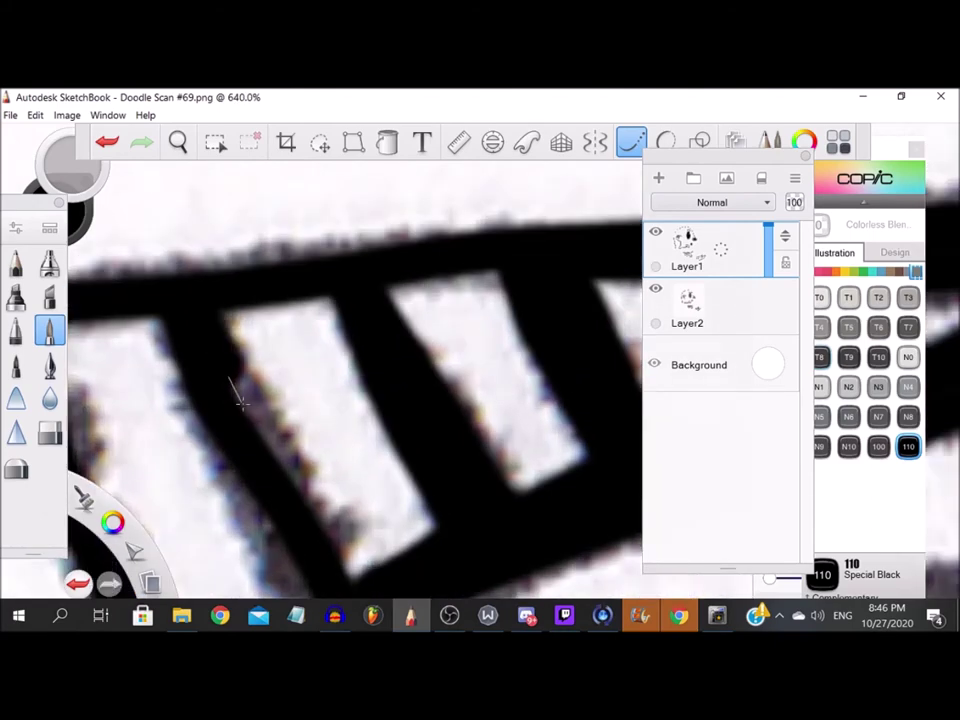
scroll(250, 410, "down", 5)
scroll(265, 435, "up", 4)
scroll(240, 380, "down", 5)
scroll(500, 340, "up", 4)
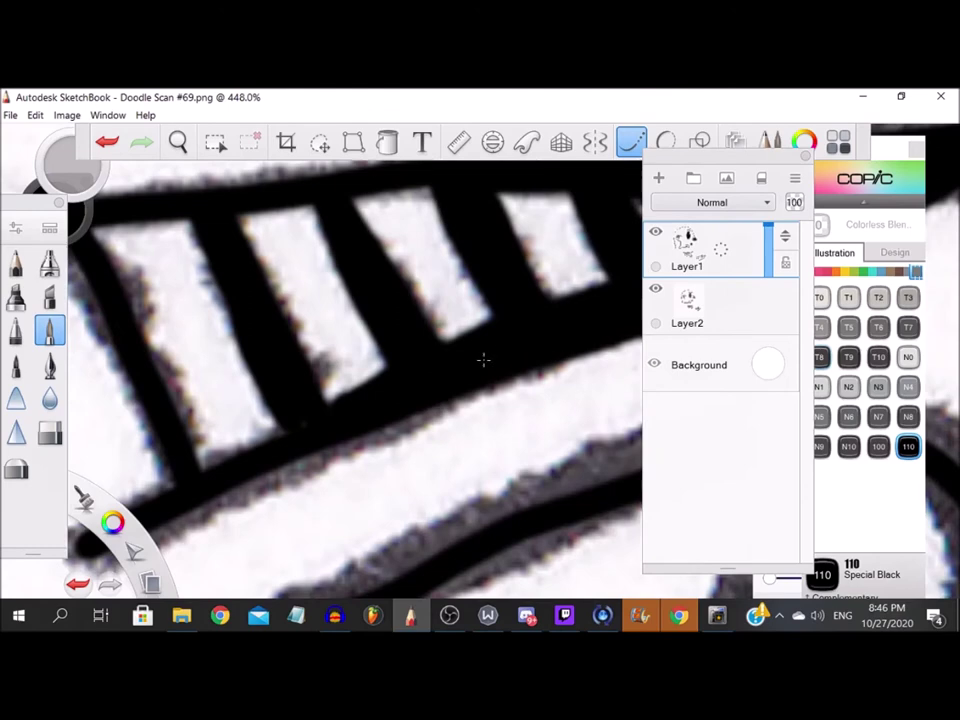
Thicken the left end of the mouth's lower line and the leftmost tooth divider
scroll(478, 376, "down", 1)
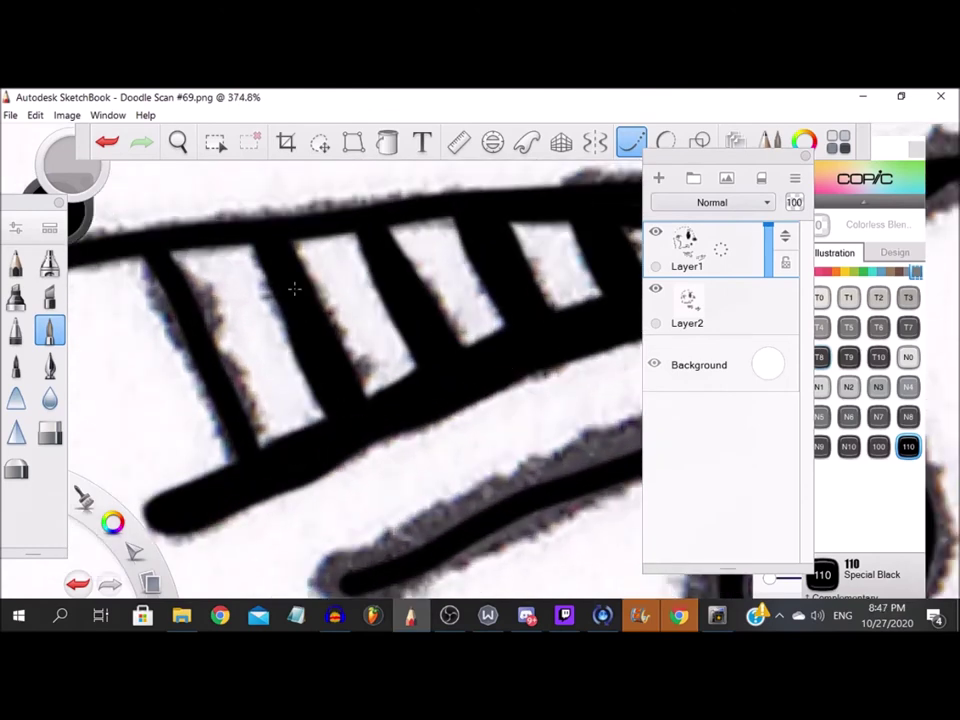
scroll(176, 268, "up", 3)
mouse_move(172, 261)
left_mouse_down()
mouse_move(214, 317)
mouse_move(332, 574)
left_mouse_up()
left_click_drag(172, 376, 170, 363)
key("ctrl+z")
left_click_drag(125, 260, 263, 530)
scroll(259, 478, "down", 8)
scroll(565, 366, "up", 5)
Fill out the mouth's right tip and thicken the upper line running back from it
mouse_move(570, 304)
left_mouse_down()
mouse_move(542, 369)
mouse_move(424, 339)
mouse_move(498, 342)
left_mouse_up()
scroll(560, 358, "down", 5)
scroll(445, 350, "up", 5)
left_click_drag(490, 368, 176, 400)
scroll(171, 377, "down", 3)
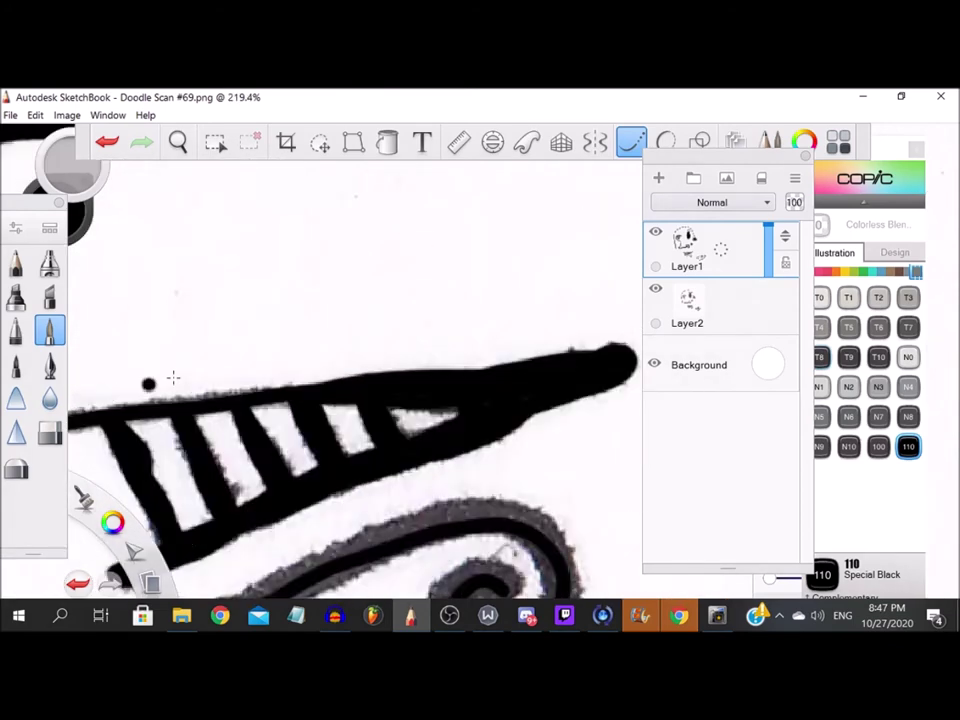
Thicken the rest of the mouth's upper line out to its left end
scroll(360, 399, "up", 4)
left_click_drag(369, 403, 100, 442)
scroll(413, 394, "down", 6)
scroll(262, 405, "up", 5)
scroll(350, 367, "down", 2)
left_click(295, 351)
scroll(294, 351, "up", 2)
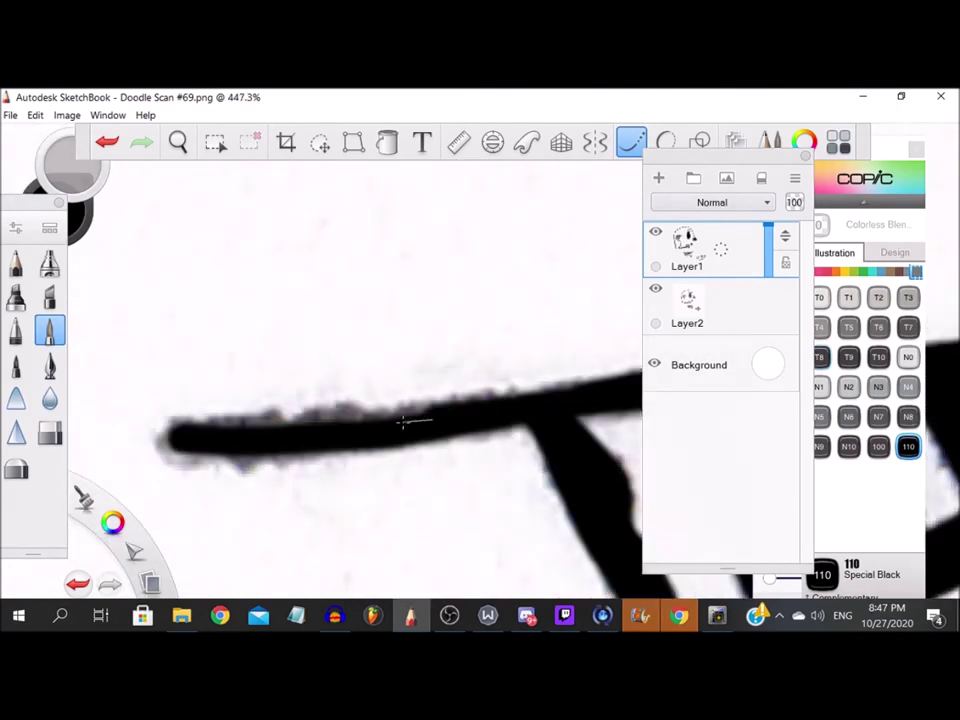
scroll(155, 441, "down", 6)
Thicken the long curved stroke below the mouth above and below to the scanned width
scroll(198, 488, "up", 4)
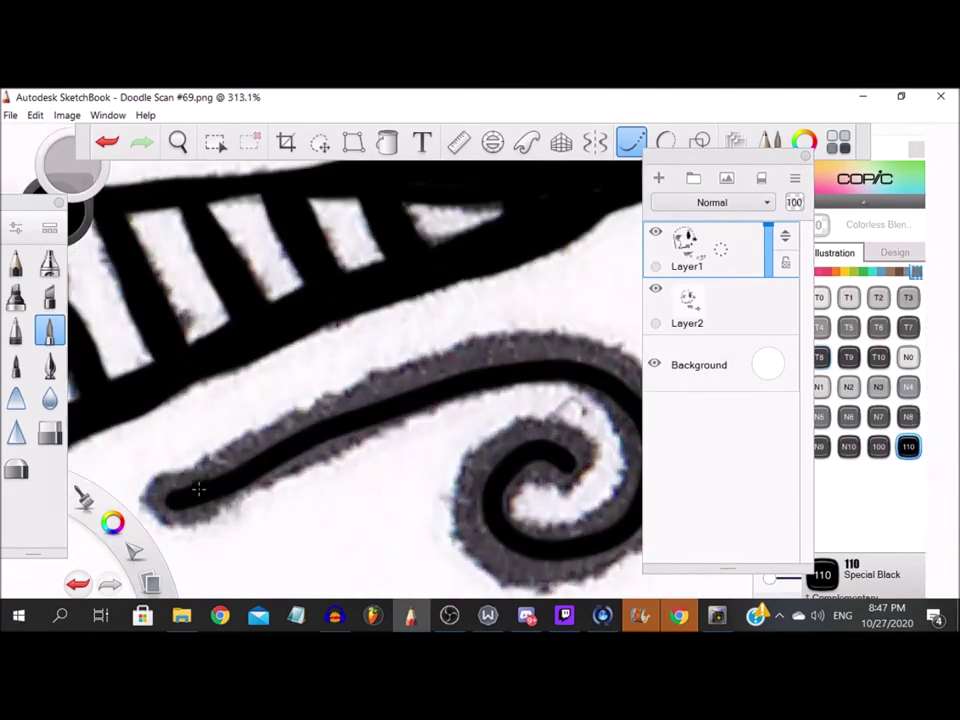
mouse_move(158, 495)
left_mouse_down()
mouse_move(229, 470)
mouse_move(312, 420)
mouse_move(519, 356)
mouse_move(627, 376)
left_mouse_up()
left_click_drag(312, 455, 304, 456)
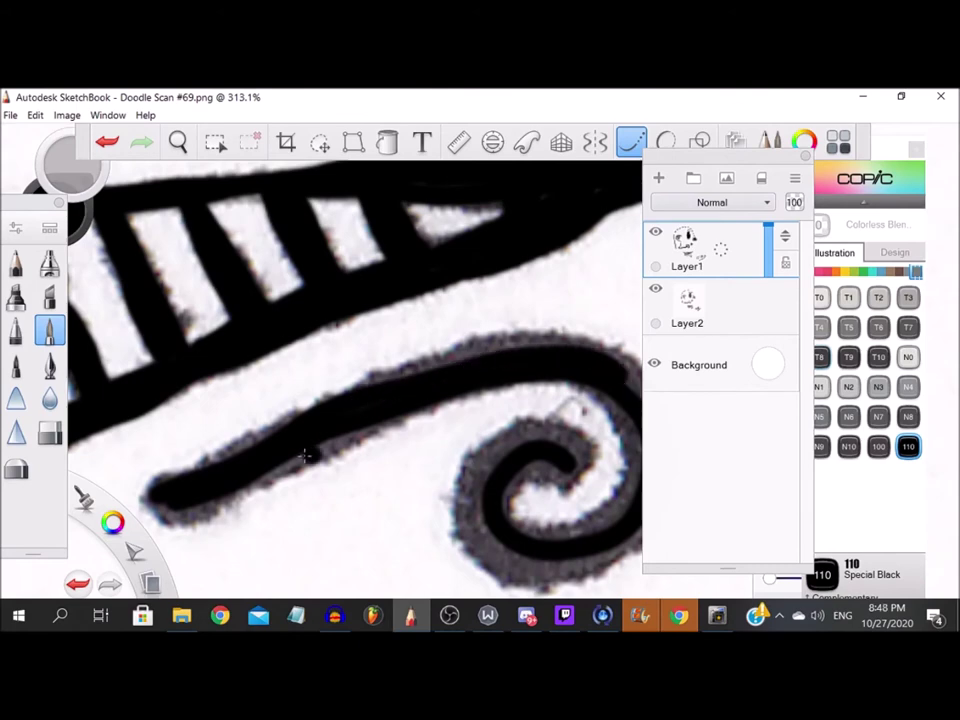
left_click_drag(436, 366, 582, 342)
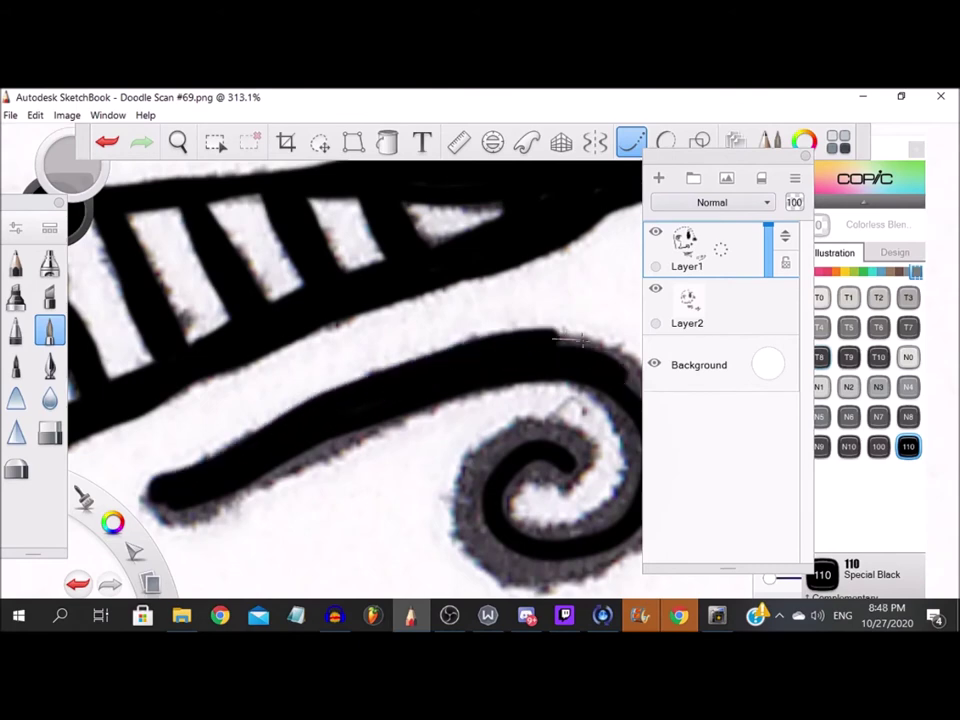
scroll(489, 381, "down", 3)
scroll(189, 399, "up", 5)
mouse_move(189, 399)
left_mouse_down()
mouse_move(250, 438)
mouse_move(307, 388)
mouse_move(536, 277)
left_mouse_up()
Thicken the spiral at the end of the stroke below the mouth to cover the scanned ink
scroll(300, 350, "down", 3)
scroll(490, 330, "up", 5)
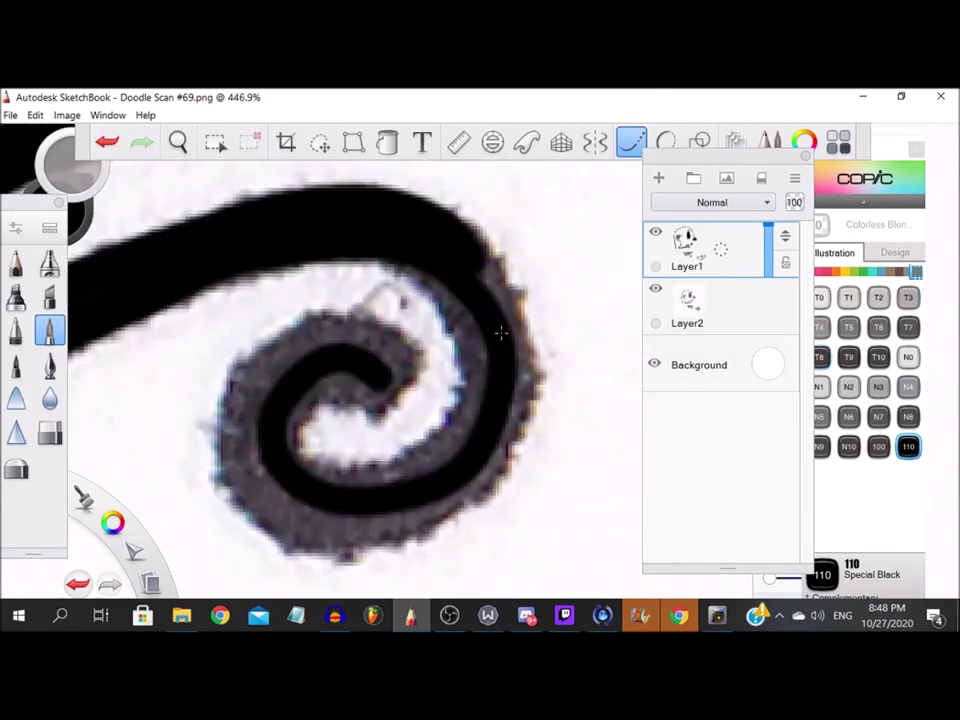
mouse_move(437, 450)
left_mouse_down()
mouse_move(326, 482)
mouse_move(278, 440)
mouse_move(344, 390)
mouse_move(413, 384)
mouse_move(361, 313)
mouse_move(254, 379)
mouse_move(251, 516)
mouse_move(408, 517)
mouse_move(510, 382)
mouse_move(389, 495)
left_mouse_up()
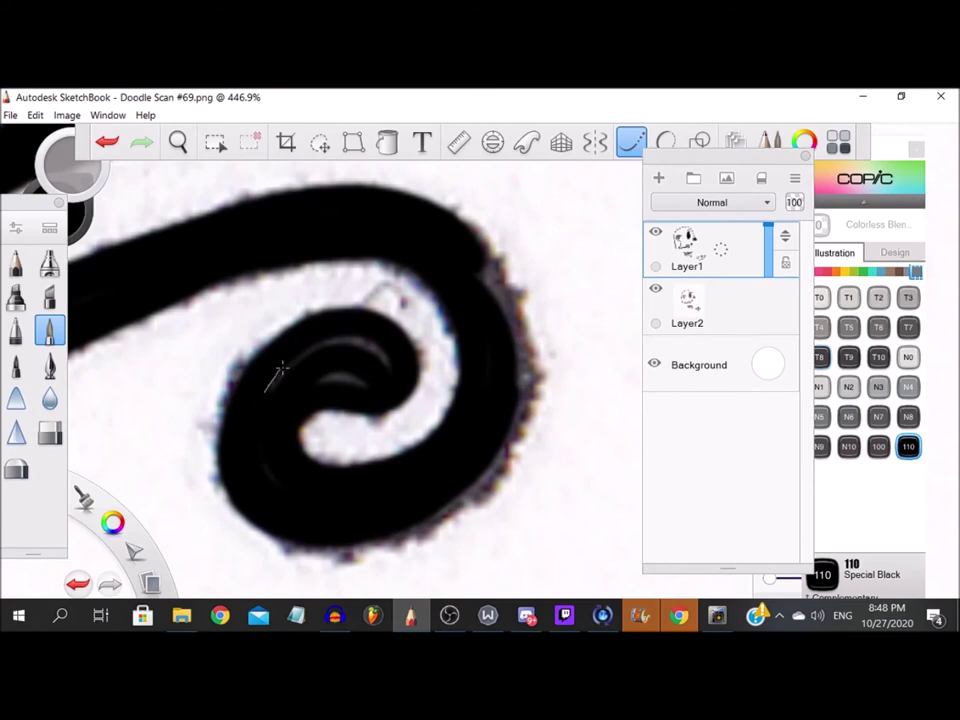
mouse_move(510, 322)
left_mouse_down()
mouse_move(522, 412)
mouse_move(485, 482)
mouse_move(416, 520)
mouse_move(342, 530)
left_mouse_up()
Thicken the signature's O inside and out, including its inner crossing curve, to cover the scanned ink
scroll(266, 436, "down", 12)
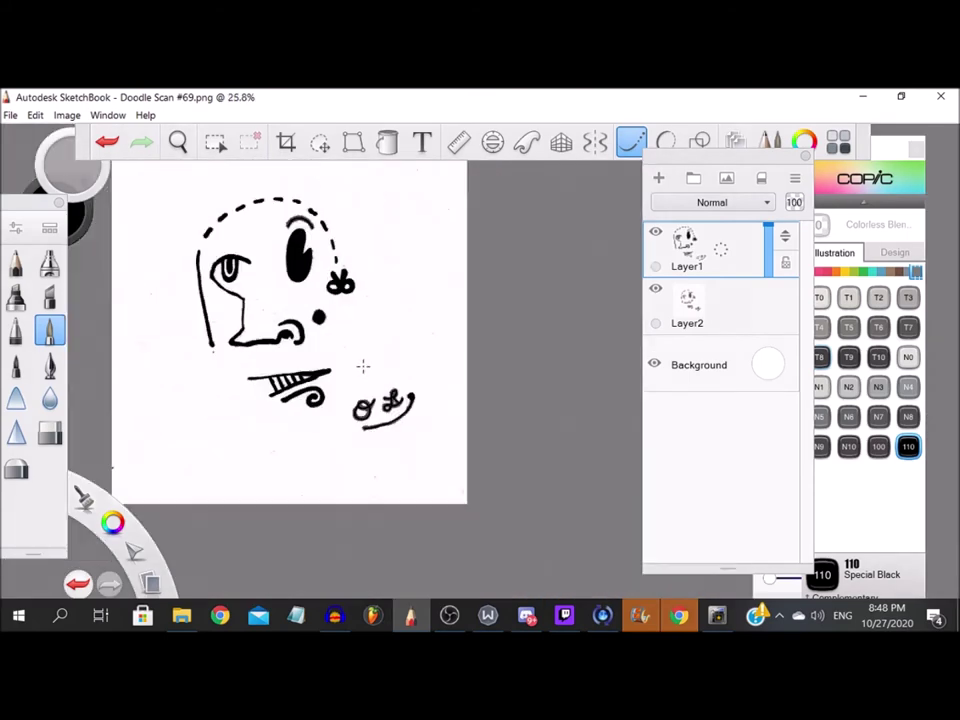
scroll(362, 366, "up", 9)
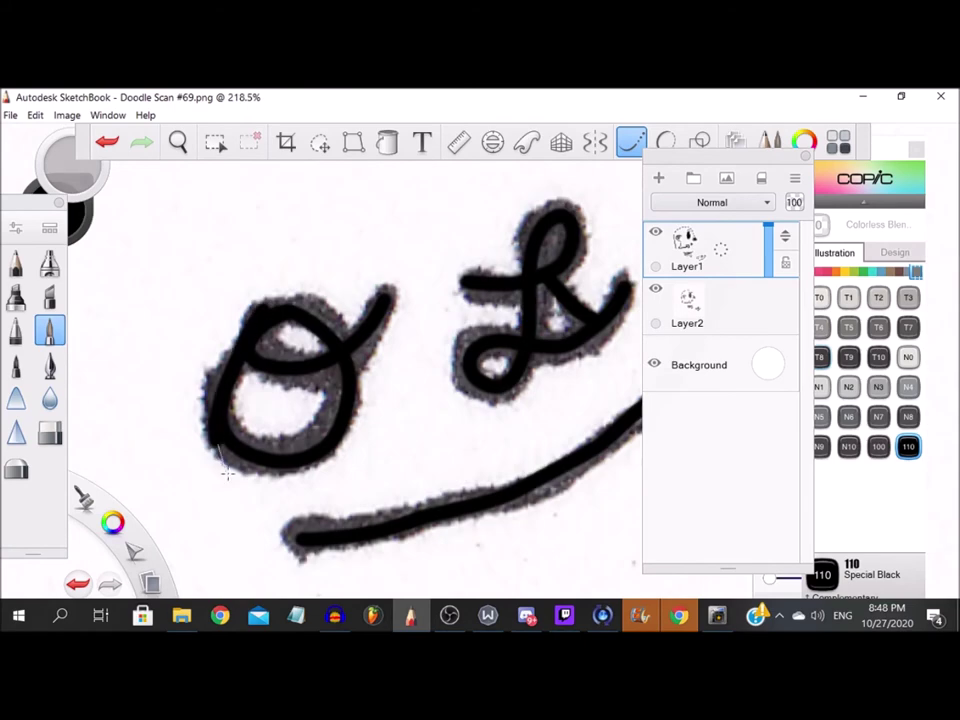
scroll(367, 330, "up", 3)
scroll(343, 364, "down", 1)
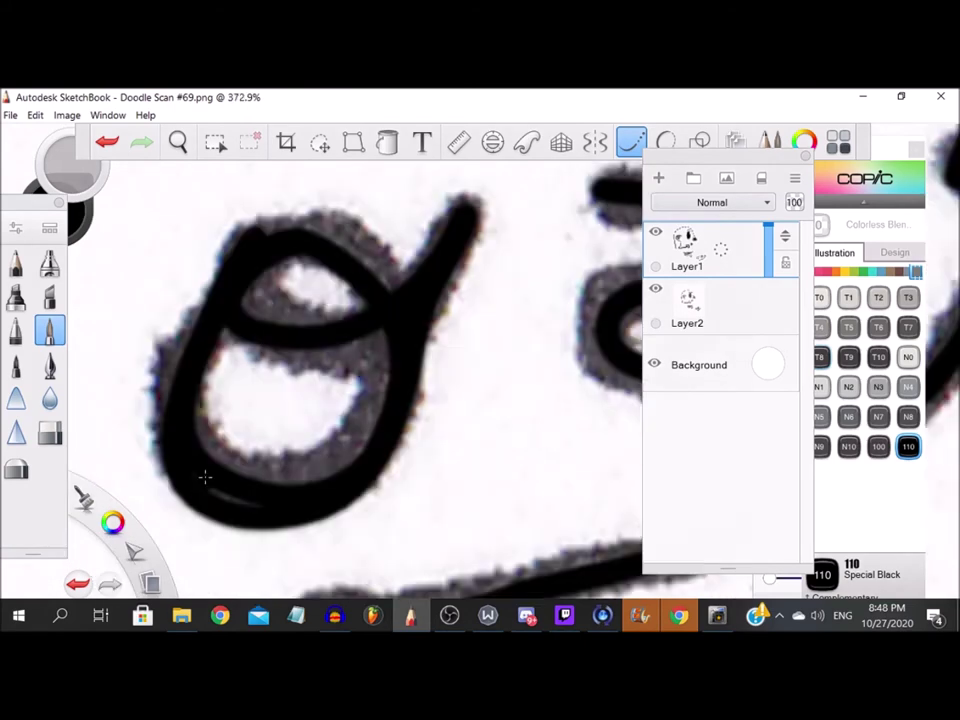
mouse_move(358, 446)
left_mouse_down()
mouse_move(387, 342)
mouse_move(337, 333)
left_mouse_up()
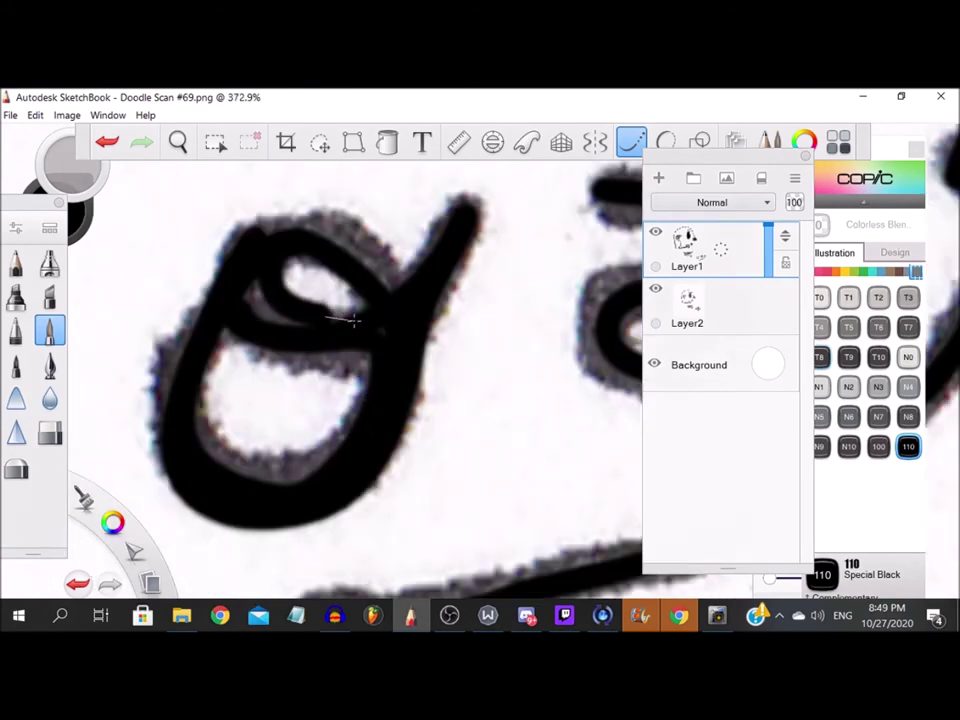
mouse_move(270, 255)
left_mouse_down()
mouse_move(354, 233)
mouse_move(395, 333)
left_mouse_up()
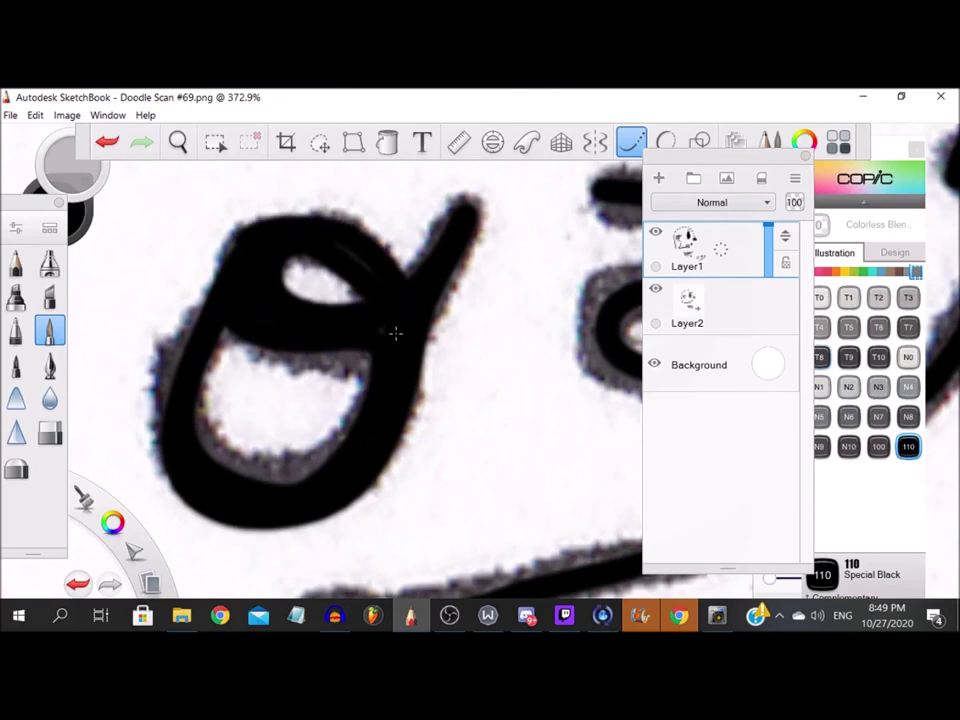
mouse_move(205, 455)
left_mouse_down()
mouse_move(281, 466)
mouse_move(357, 418)
left_mouse_up()
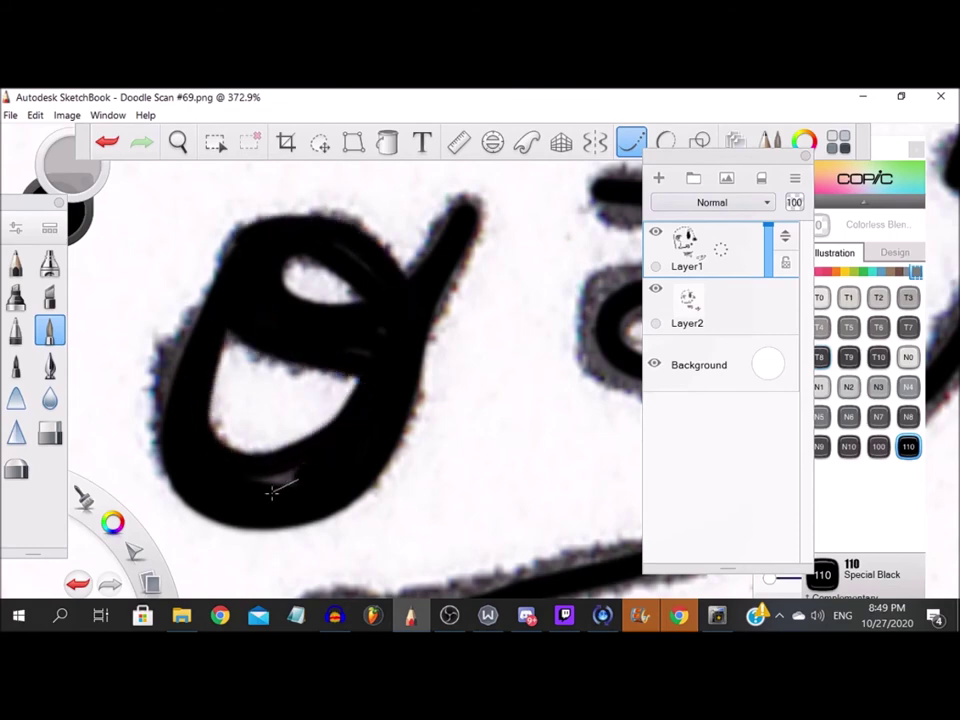
left_click_drag(169, 416, 174, 470)
Thicken the tail rising from the signature's O and touch up the O's upper curves
scroll(174, 470, "down", 5)
scroll(253, 339, "up", 9)
mouse_move(284, 335)
left_mouse_down()
mouse_move(268, 390)
mouse_move(237, 430)
left_mouse_up()
mouse_move(300, 350)
left_mouse_down()
mouse_move(330, 381)
mouse_move(250, 544)
left_mouse_up()
left_click_drag(160, 432, 65, 355)
scroll(160, 489, "down", 2)
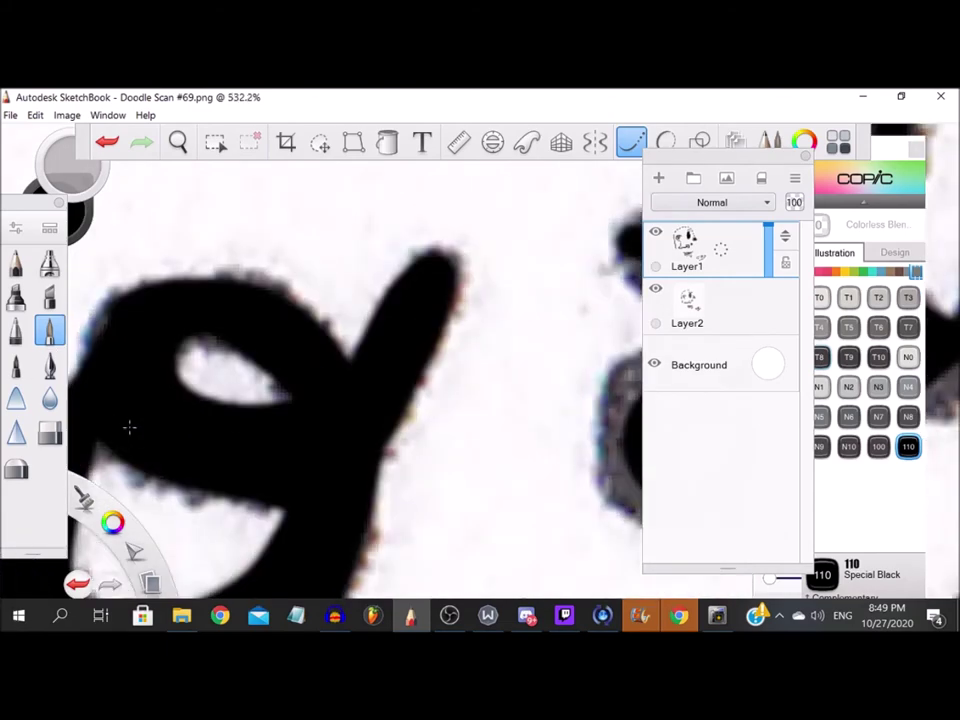
Thicken the L's short crossbar and fill out its upper loop in the signature
scroll(129, 426, "up", 3)
scroll(194, 296, "down", 4)
scroll(420, 321, "up", 1)
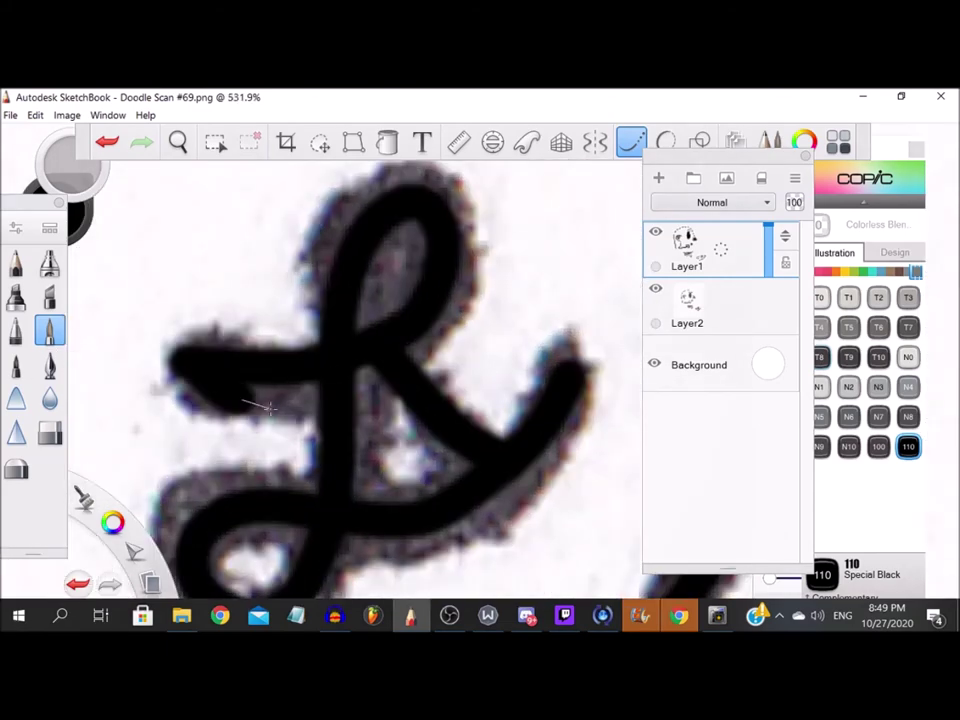
scroll(381, 300, "up", 2)
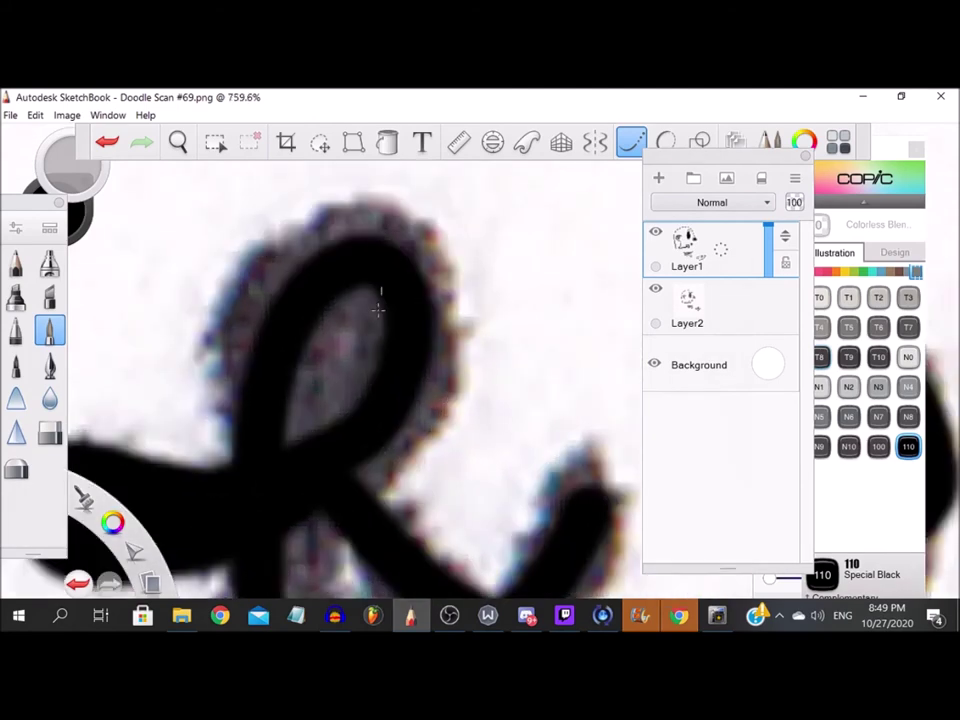
scroll(313, 332, "down", 6)
scroll(313, 332, "up", 5)
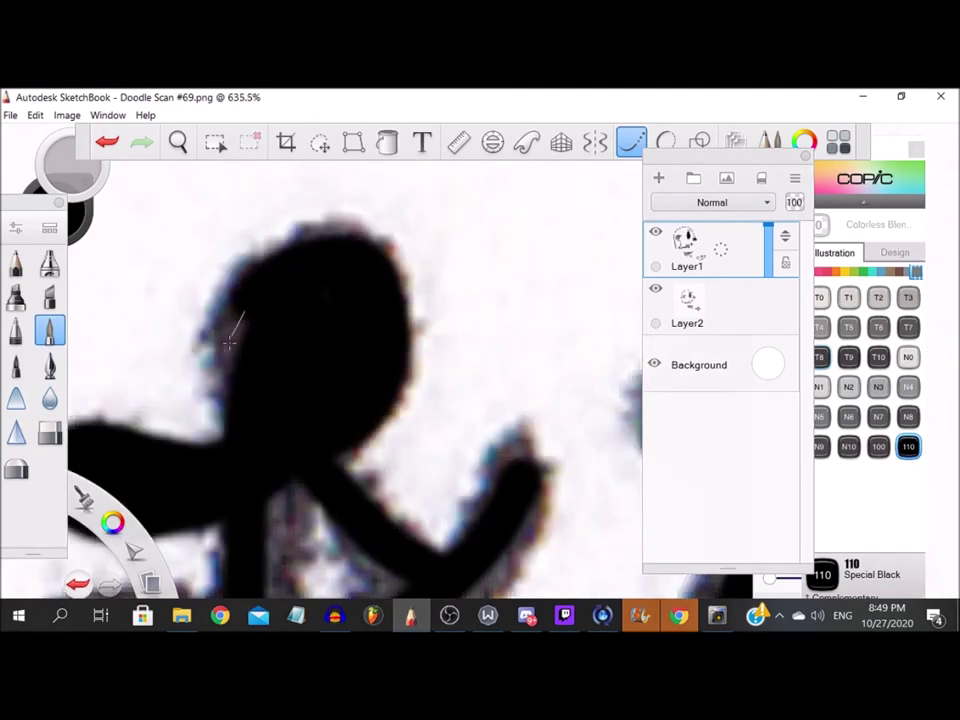
scroll(231, 332, "down", 1)
Thicken the L's stem, sweeping right stroke and lower loop to the scanned width
mouse_move(313, 452)
left_mouse_down()
mouse_move(418, 354)
mouse_move(493, 302)
mouse_move(377, 469)
mouse_move(240, 485)
left_mouse_up()
scroll(240, 485, "down", 4)
scroll(364, 345, "up", 4)
mouse_move(364, 345)
left_mouse_down()
mouse_move(218, 456)
mouse_move(377, 425)
left_mouse_up()
left_click_drag(340, 385, 260, 388)
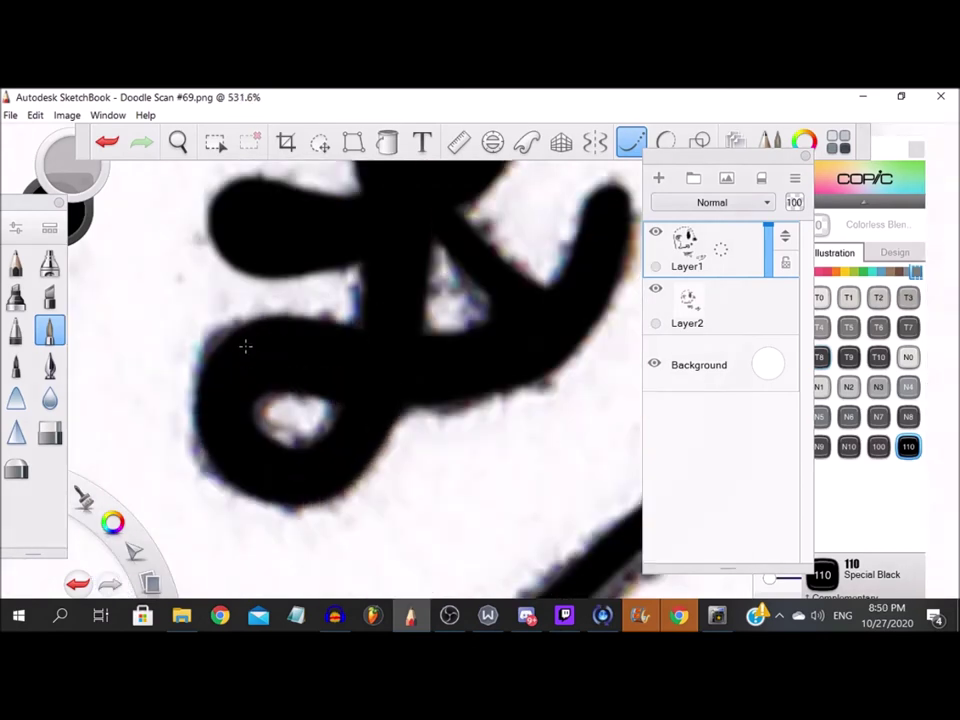
left_click_drag(328, 457, 266, 410)
Thicken the signature's underline from its left end through the middle of the curve
scroll(266, 403, "down", 6)
scroll(174, 498, "up", 3)
mouse_move(170, 472)
left_mouse_down()
mouse_move(255, 469)
mouse_move(521, 406)
left_mouse_up()
scroll(163, 478, "up", 4)
mouse_move(274, 469)
left_mouse_down()
mouse_move(162, 511)
mouse_move(330, 499)
mouse_move(503, 470)
mouse_move(622, 438)
left_mouse_up()
scroll(448, 452, "down", 5)
scroll(422, 447, "up", 3)
mouse_move(368, 460)
left_mouse_down()
mouse_move(468, 427)
mouse_move(530, 373)
left_mouse_up()
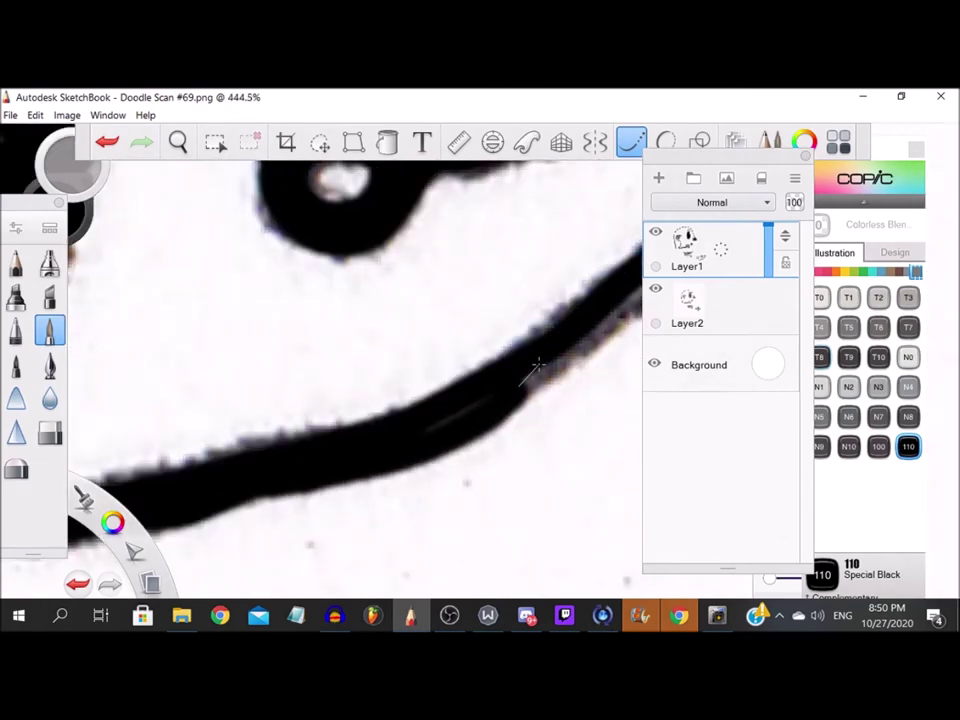
Thicken the rising right part of the signature's underline up to its tip
scroll(495, 395, "up", 1)
mouse_move(462, 352)
left_mouse_down()
mouse_move(291, 491)
mouse_move(250, 508)
left_mouse_up()
left_click_drag(534, 201, 424, 343)
mouse_move(388, 215)
left_mouse_down()
mouse_move(379, 292)
mouse_move(272, 492)
left_mouse_up()
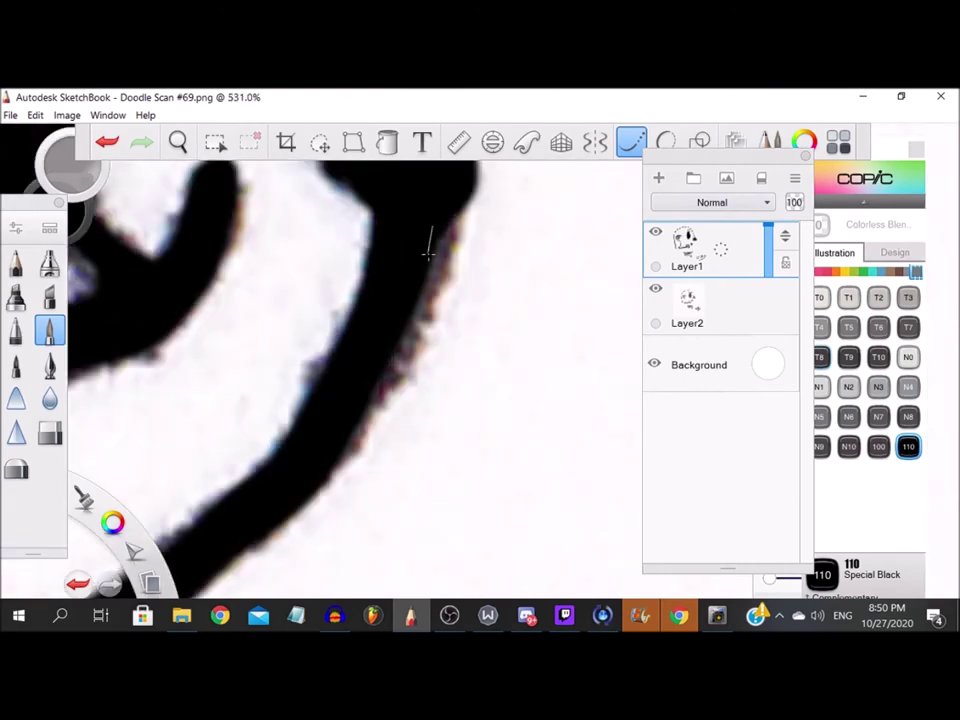
Hide the scan on Layer2 and the background so only the line art shows
scroll(470, 297, "down", 15)
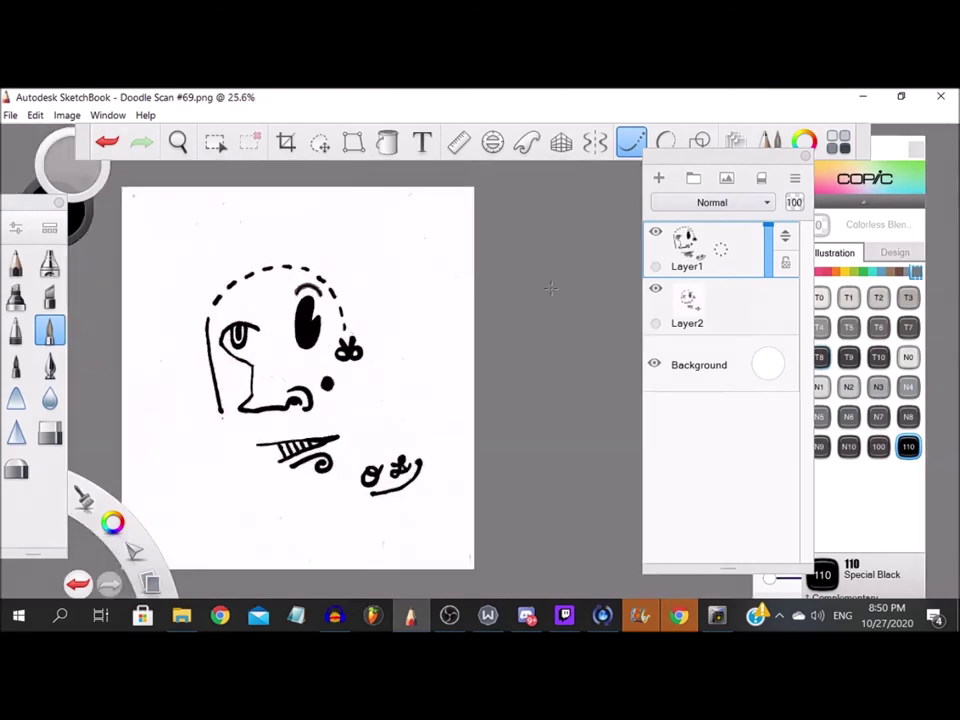
left_click(655, 289)
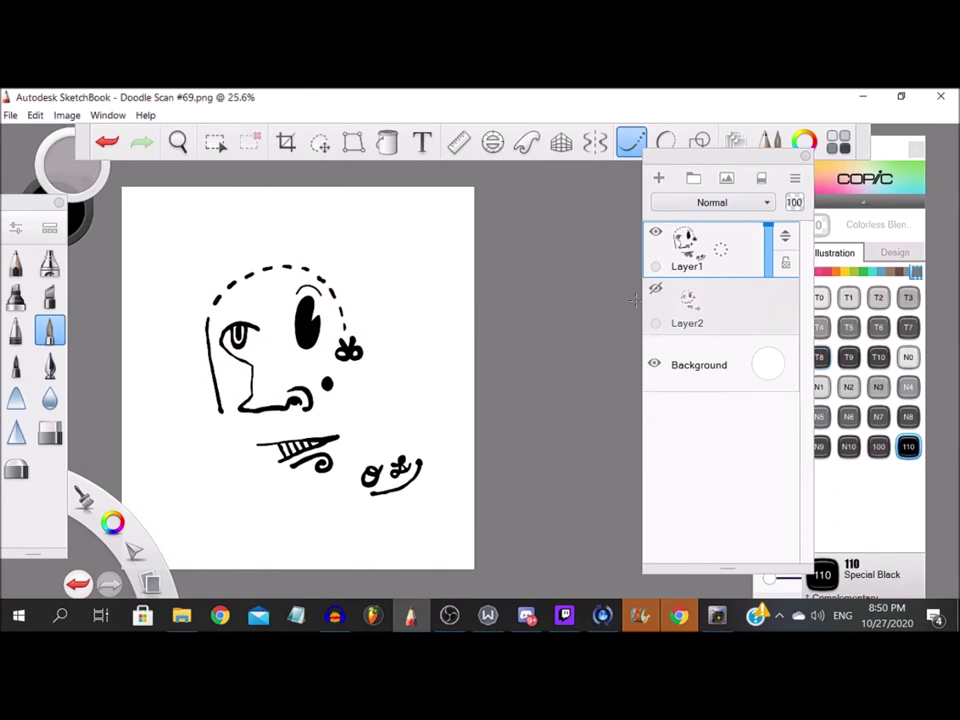
left_click(655, 364)
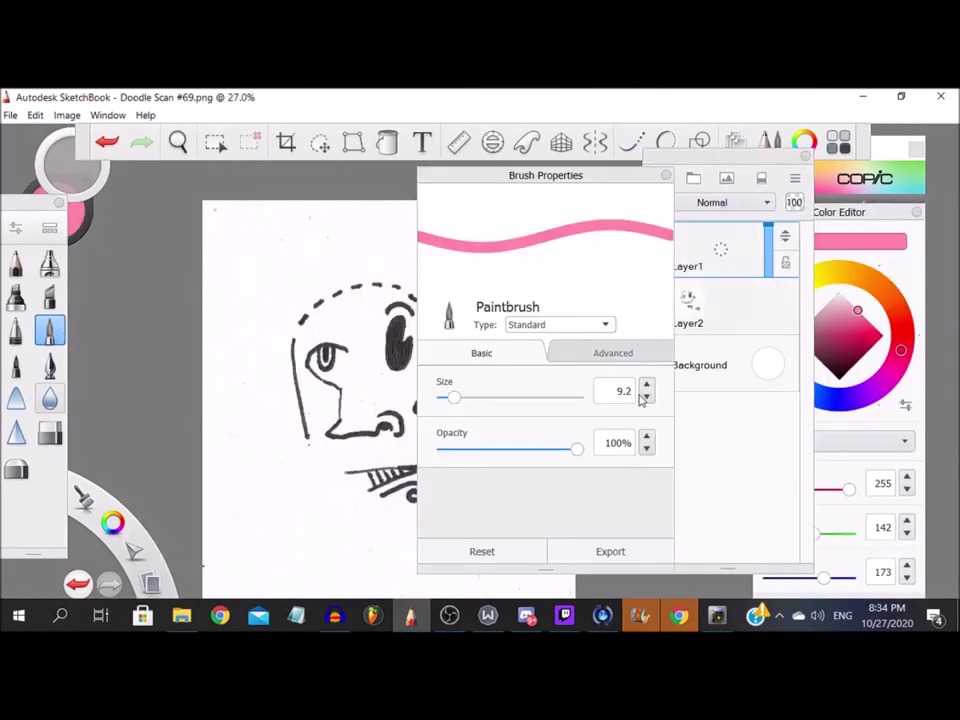
Set the Paintbrush size to 5.9 and choose the Copic colour 110 Special Black
left_click_drag(637, 394, 589, 355)
type("5.9")
left_click(710, 413)
left_click(846, 145)
left_click(847, 149)
left_click(916, 272)
left_click(908, 447)
left_click(607, 180)
left_click(665, 175)
With Steady Stroke on, trace the long line on the face's left side and the left eye's outline on Layer1
scroll(294, 397, "up", 5)
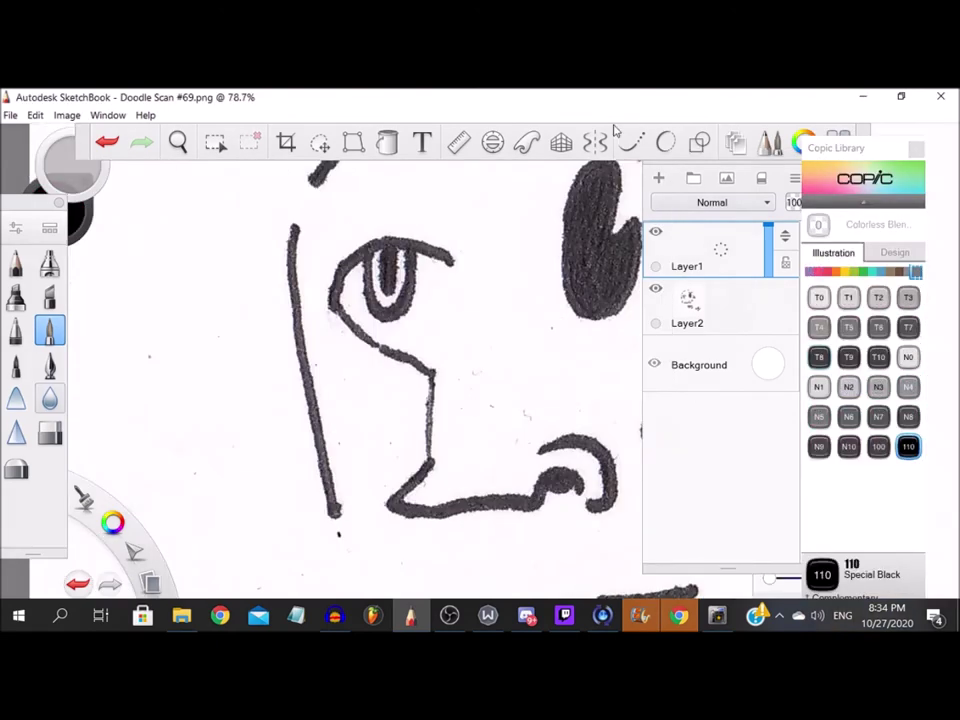
left_click(631, 142)
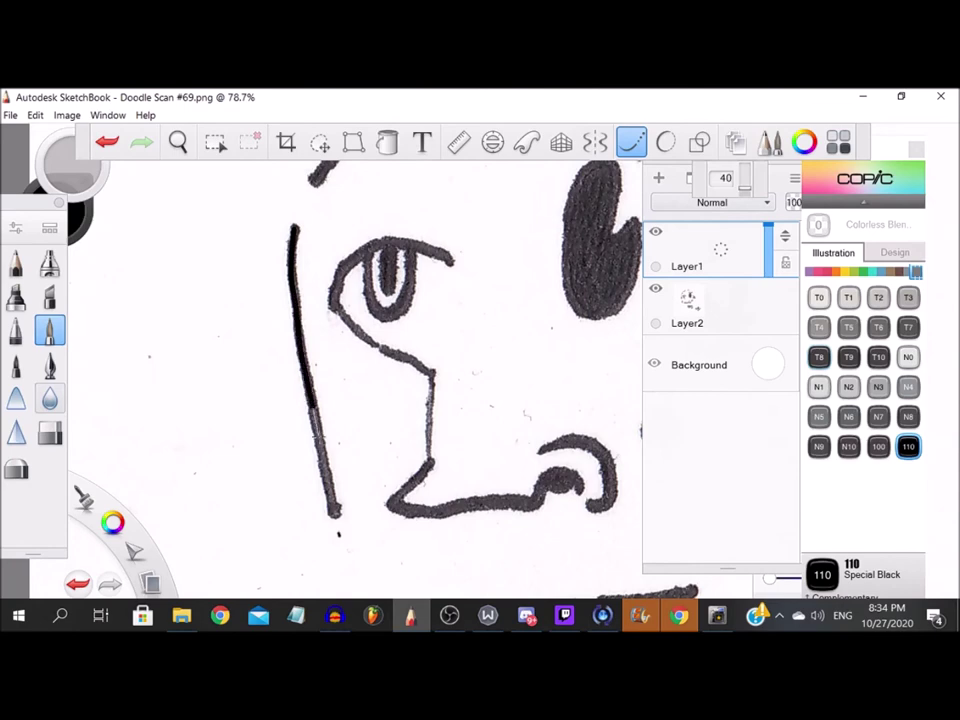
scroll(379, 204, "up", 5)
mouse_move(549, 298)
left_mouse_down()
mouse_move(520, 276)
mouse_move(385, 250)
left_mouse_up()
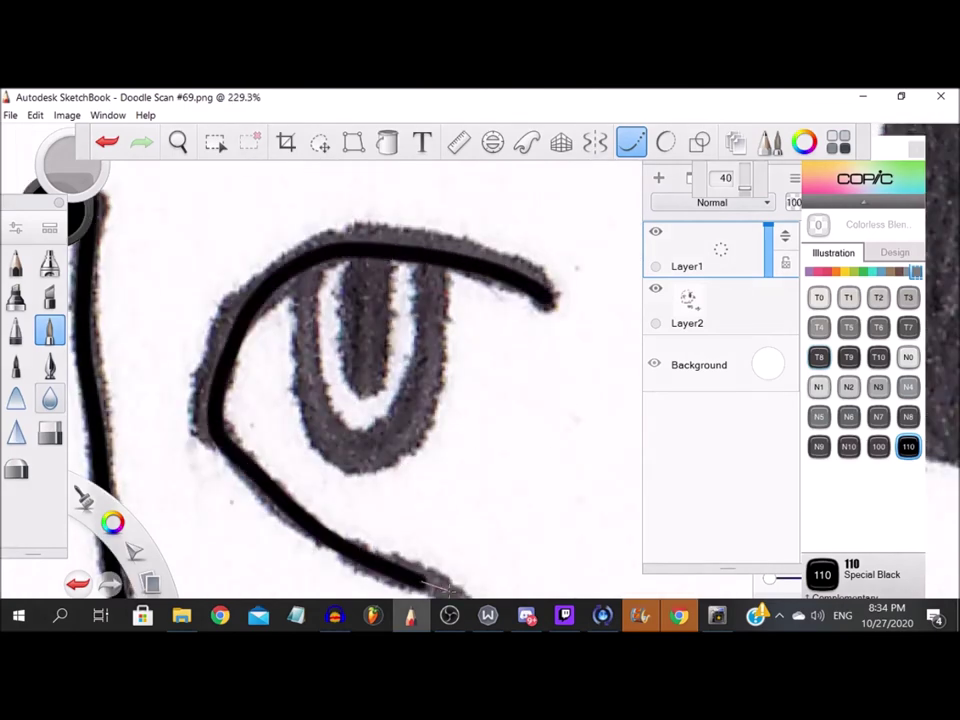
Trace the profile line from below the left eye around the corner and down its thin vertical section
scroll(430, 575, "down", 3)
scroll(281, 253, "up", 7)
mouse_move(281, 253)
left_mouse_down()
mouse_move(430, 345)
mouse_move(415, 468)
left_mouse_up()
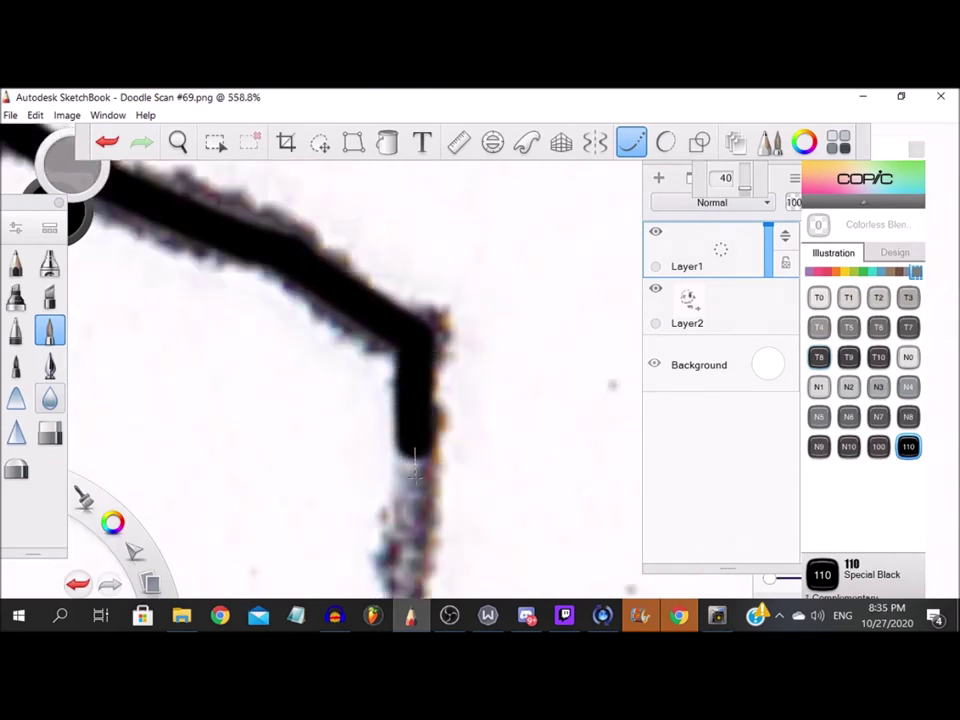
scroll(415, 468, "down", 2)
scroll(429, 281, "up", 2)
left_click_drag(429, 281, 408, 420)
scroll(404, 349, "down", 1)
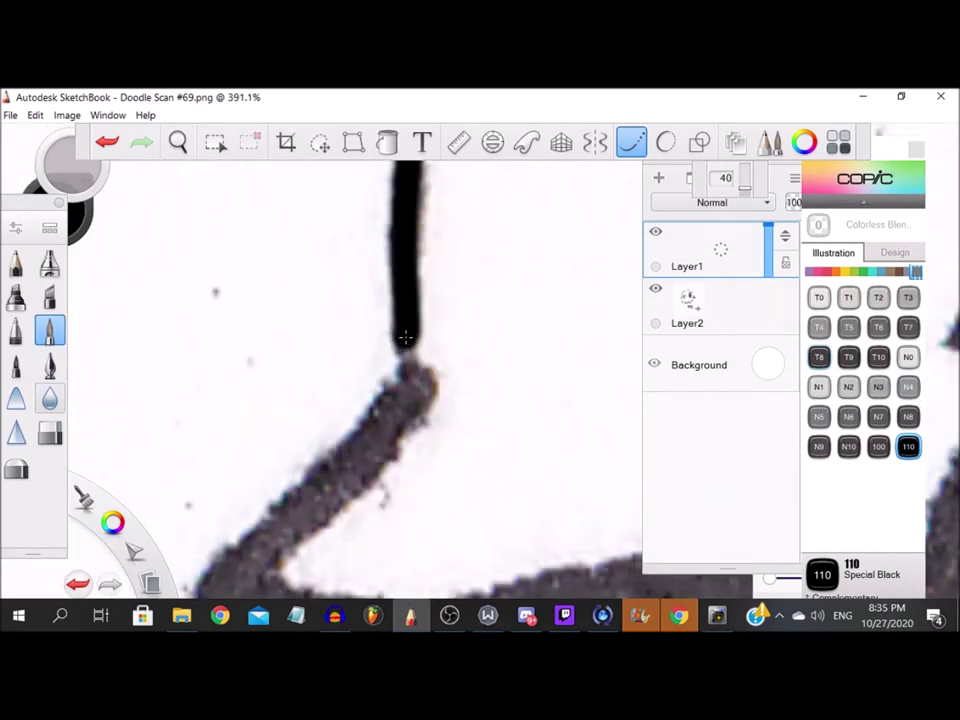
Trace the slanted nose tip and the base line running right into the dark nostril
scroll(415, 400, "down", 4)
scroll(426, 268, "up", 3)
mouse_move(426, 268)
left_mouse_down()
mouse_move(326, 390)
mouse_move(291, 468)
mouse_move(536, 450)
mouse_move(669, 428)
left_mouse_up()
scroll(669, 428, "down", 3)
scroll(279, 298, "up", 4)
mouse_move(106, 368)
left_mouse_down()
mouse_move(258, 383)
mouse_move(366, 361)
mouse_move(402, 272)
mouse_move(453, 218)
mouse_move(533, 238)
mouse_move(583, 290)
mouse_move(590, 328)
left_mouse_up()
mouse_move(481, 312)
left_mouse_down()
mouse_move(375, 294)
mouse_move(505, 285)
mouse_move(555, 259)
mouse_move(429, 243)
mouse_move(474, 296)
left_mouse_up()
Trace the curved arc over the nostril
scroll(474, 296, "down", 4)
scroll(474, 296, "up", 4)
mouse_move(266, 281)
left_mouse_down()
mouse_move(347, 250)
mouse_move(436, 268)
mouse_move(513, 354)
mouse_move(536, 459)
mouse_move(428, 518)
left_mouse_up()
Outline the round dot beside the nose and fill it solid black with brush strokes
scroll(428, 518, "down", 3)
scroll(440, 300, "up", 4)
mouse_move(365, 250)
left_mouse_down()
mouse_move(325, 291)
mouse_move(293, 414)
mouse_move(377, 489)
mouse_move(465, 442)
mouse_move(469, 316)
mouse_move(337, 272)
mouse_move(341, 440)
mouse_move(443, 444)
mouse_move(447, 316)
mouse_move(349, 284)
mouse_move(347, 426)
mouse_move(443, 405)
mouse_move(386, 282)
mouse_move(343, 388)
mouse_move(421, 414)
mouse_move(359, 302)
mouse_move(380, 423)
mouse_move(400, 327)
mouse_move(363, 381)
left_mouse_up()
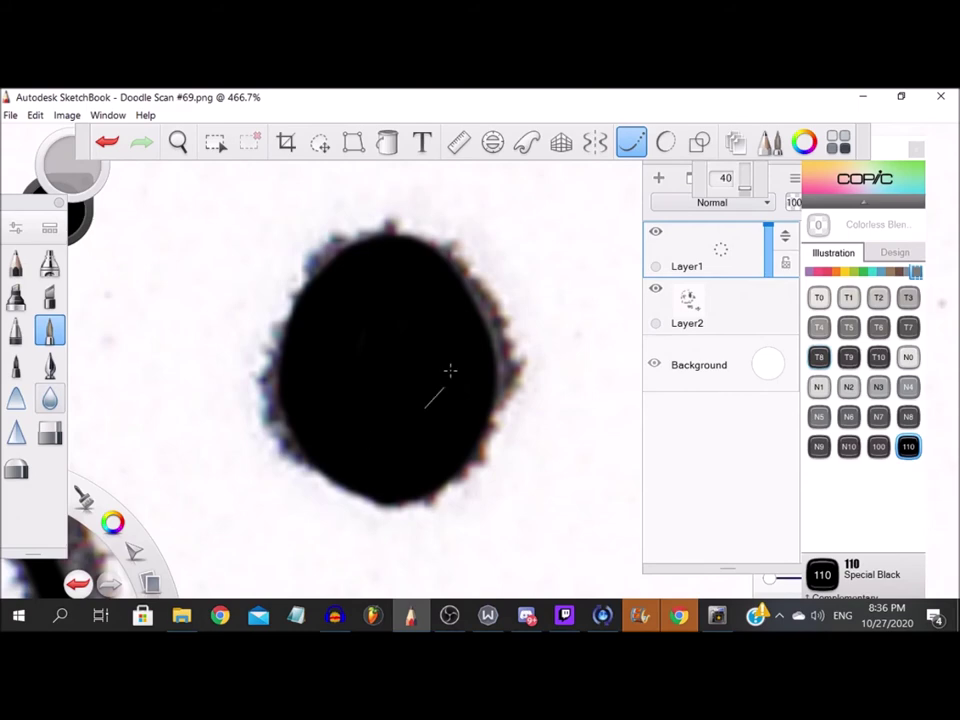
left_click_drag(450, 371, 340, 357)
Trace the scissors' two blades and both round handle loops
scroll(411, 394, "down", 9)
scroll(415, 266, "up", 8)
mouse_move(268, 197)
left_mouse_down()
mouse_move(306, 245)
mouse_move(380, 378)
mouse_move(413, 352)
mouse_move(447, 206)
left_mouse_up()
mouse_move(314, 352)
left_mouse_down()
mouse_move(206, 450)
mouse_move(343, 504)
mouse_move(358, 362)
left_mouse_up()
mouse_move(509, 341)
left_mouse_down()
mouse_move(392, 392)
mouse_move(447, 490)
mouse_move(560, 458)
mouse_move(513, 333)
left_mouse_up()
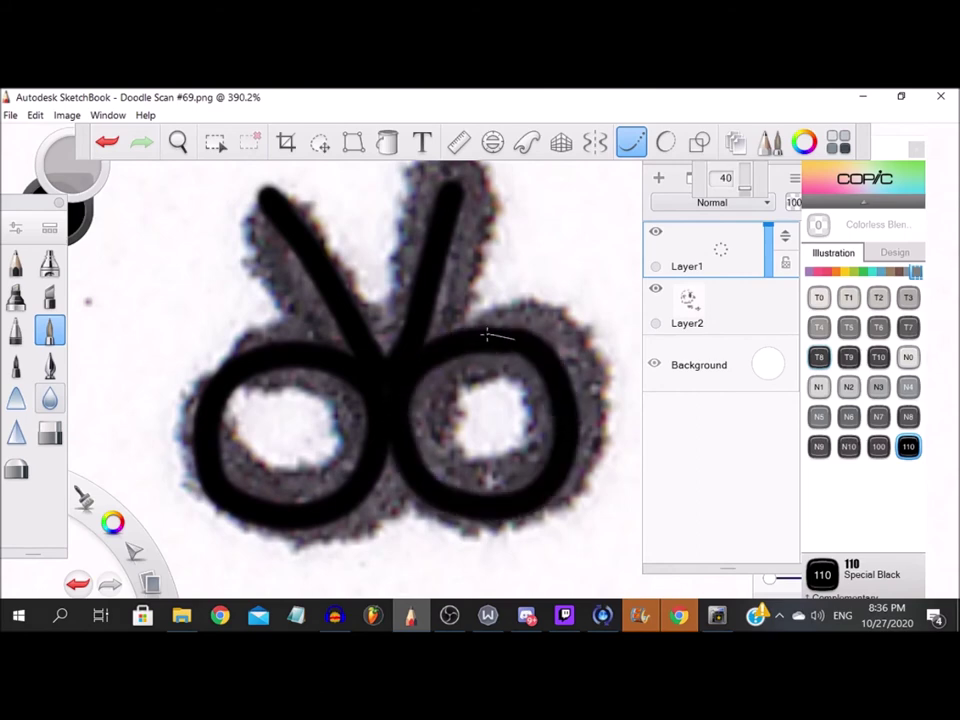
Trace the dashes of the head outline from above the scissors up the right side towards the crown
scroll(455, 355, "down", 7)
scroll(410, 245, "up", 8)
left_click_drag(382, 309, 393, 424)
scroll(396, 442, "down", 6)
scroll(370, 290, "up", 7)
left_click_drag(361, 293, 399, 454)
scroll(399, 454, "down", 6)
scroll(300, 305, "up", 6)
left_click_drag(301, 296, 400, 453)
scroll(398, 450, "down", 6)
scroll(353, 450, "up", 7)
left_click_drag(287, 346, 440, 462)
scroll(440, 462, "down", 6)
scroll(251, 367, "up", 7)
left_click_drag(172, 343, 358, 397)
Trace the remaining dashes of the head outline from the crown down the left side
scroll(358, 397, "down", 6)
scroll(165, 352, "up", 5)
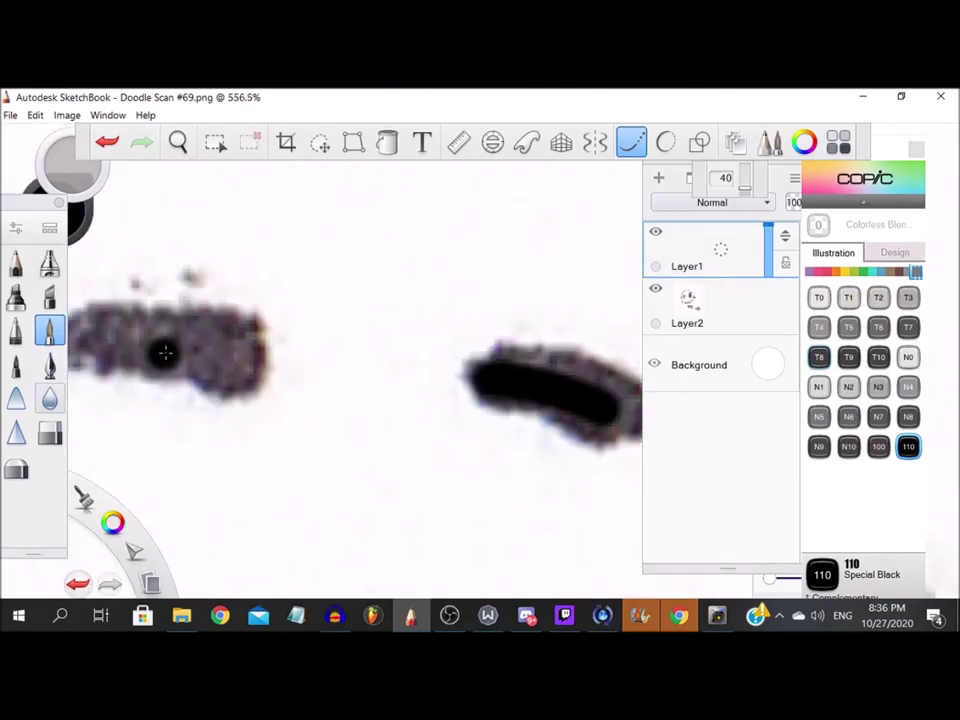
left_click_drag(236, 356, 79, 333)
scroll(79, 333, "down", 6)
scroll(294, 366, "up", 6)
left_click_drag(380, 325, 188, 376)
scroll(200, 377, "down", 6)
scroll(130, 417, "up", 9)
mouse_move(400, 243)
left_mouse_down()
mouse_move(333, 295)
mouse_move(222, 356)
left_mouse_up()
scroll(222, 356, "down", 9)
scroll(118, 393, "up", 7)
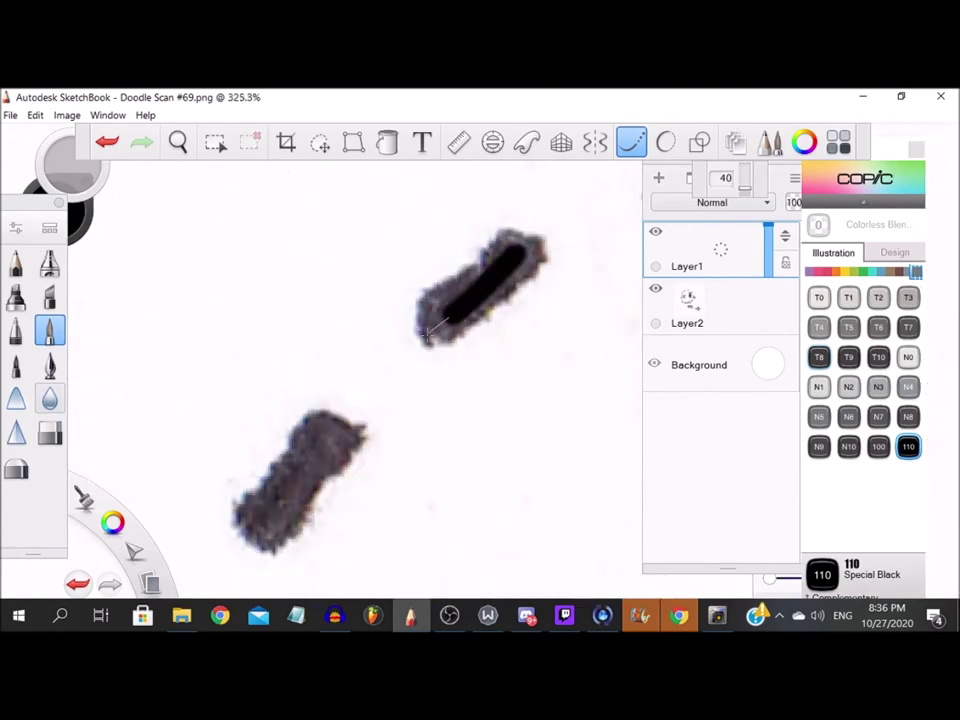
left_click_drag(322, 442, 279, 480)
Trace the U-shaped iris of the left eye and fill its pupil solid black
scroll(279, 480, "down", 10)
scroll(260, 207, "up", 10)
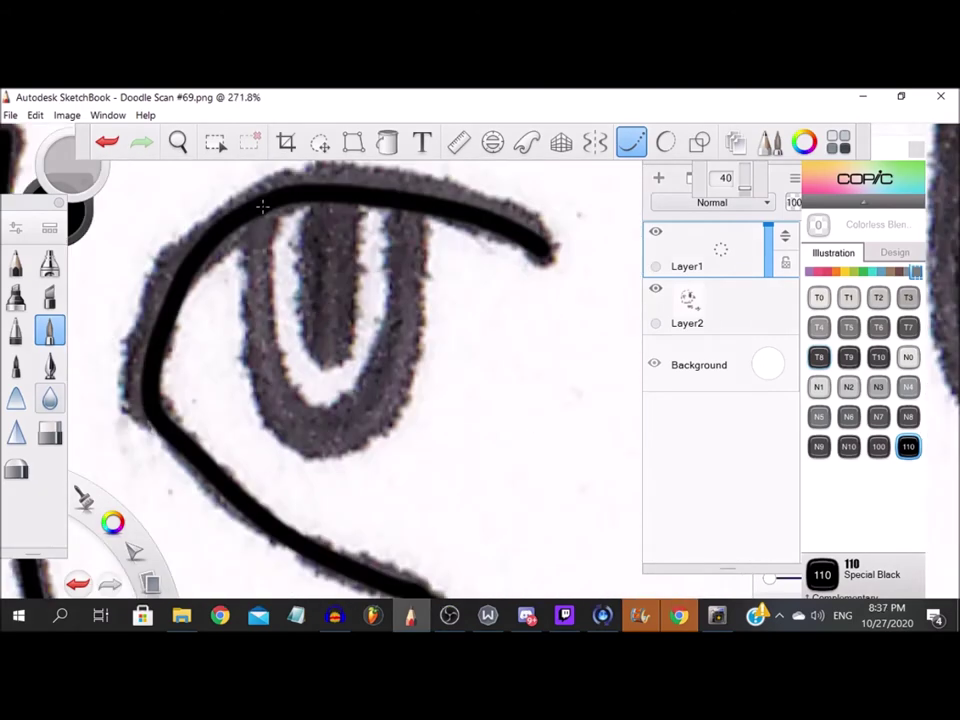
left_click_drag(258, 311, 327, 437)
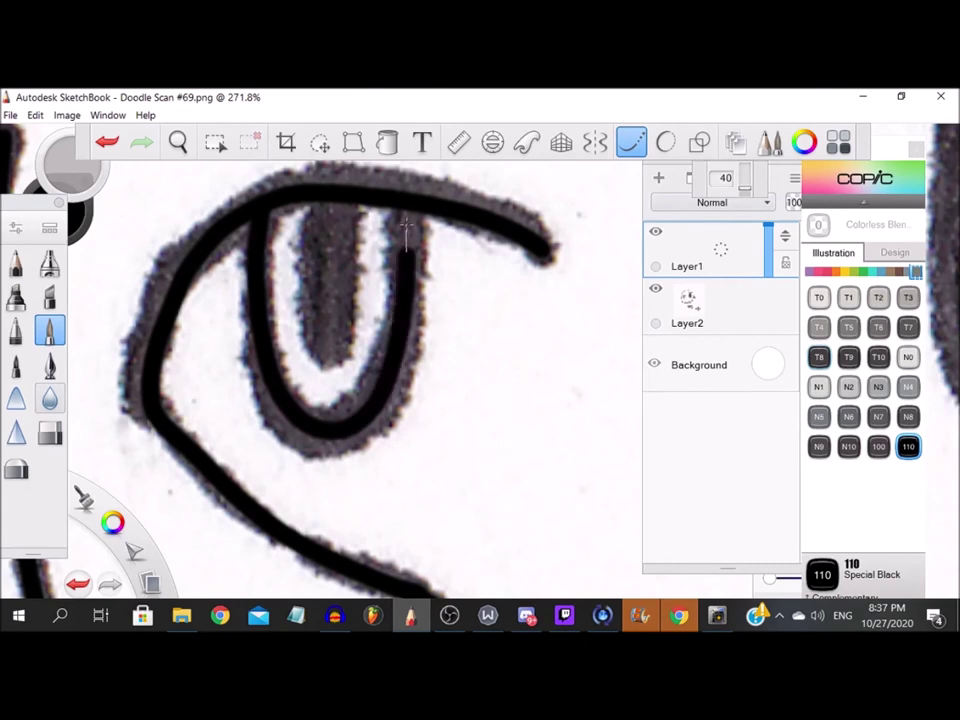
scroll(296, 221, "up", 3)
mouse_move(274, 246)
left_mouse_down()
mouse_move(282, 465)
mouse_move(343, 383)
mouse_move(314, 260)
mouse_move(297, 469)
left_mouse_up()
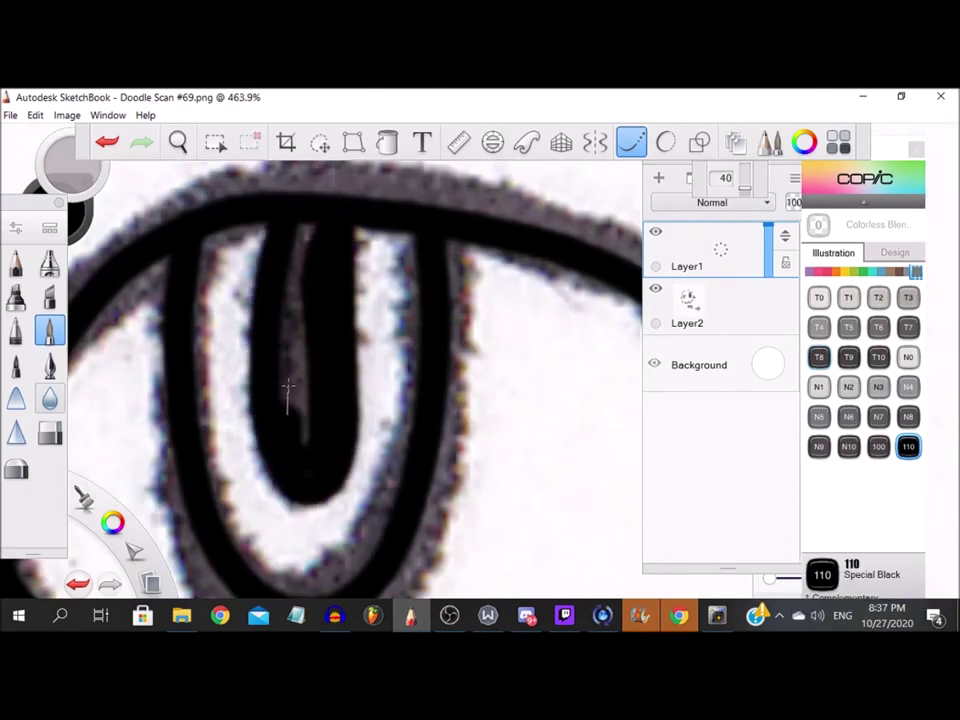
left_click_drag(287, 404, 309, 219)
Trace the arched eyebrow above the right eye
scroll(301, 465, "down", 8)
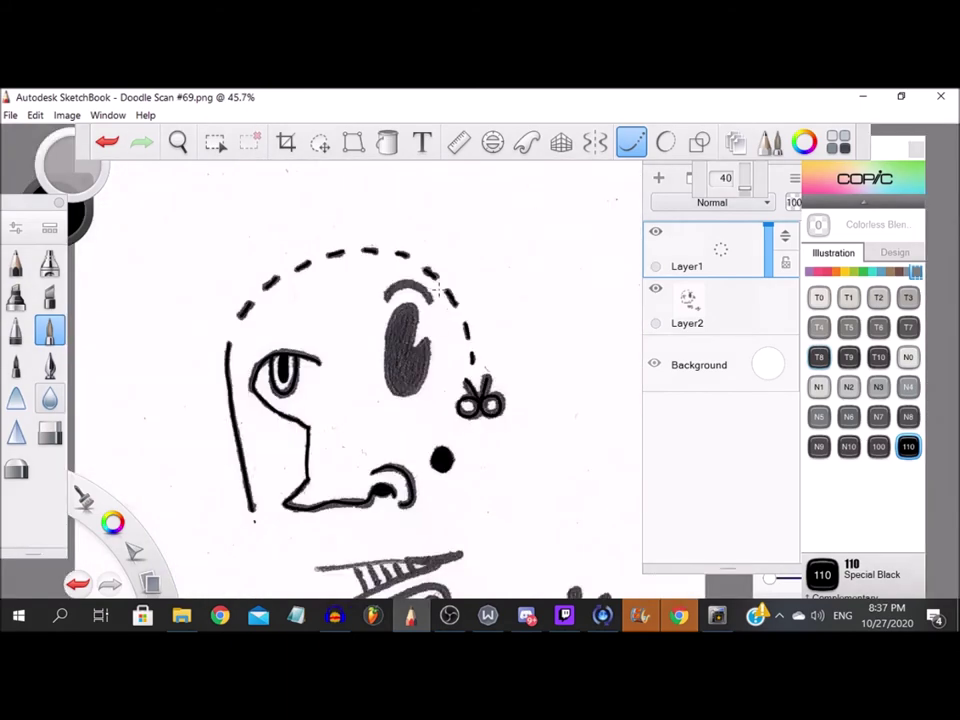
scroll(407, 368, "up", 6)
mouse_move(407, 368)
left_mouse_down()
mouse_move(252, 262)
mouse_move(150, 358)
left_mouse_up()
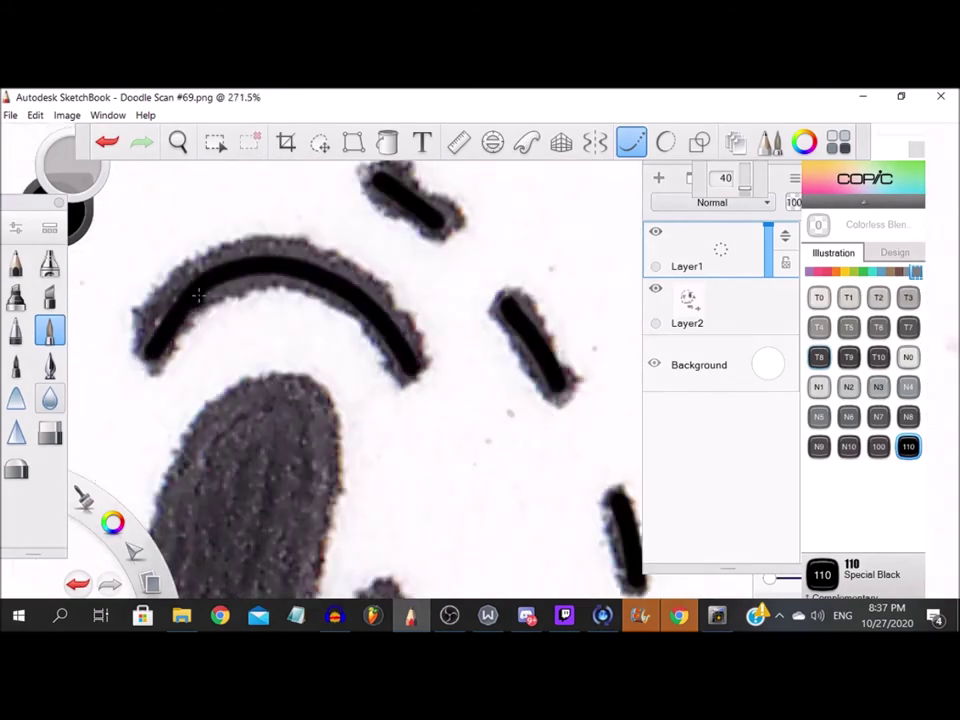
Outline the notched right eye and flood-fill it with solid black
scroll(172, 328, "down", 2)
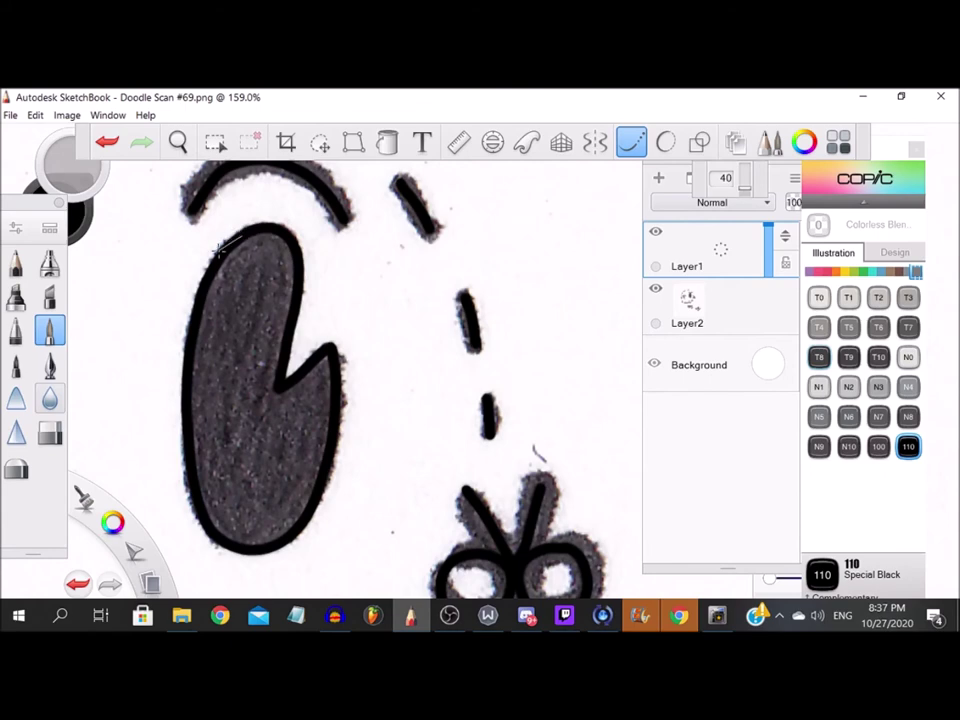
left_click(387, 142)
left_click(257, 332)
Paint over the thin gaps between the right eye's outline and its black fill with the brush
scroll(207, 421, "up", 3)
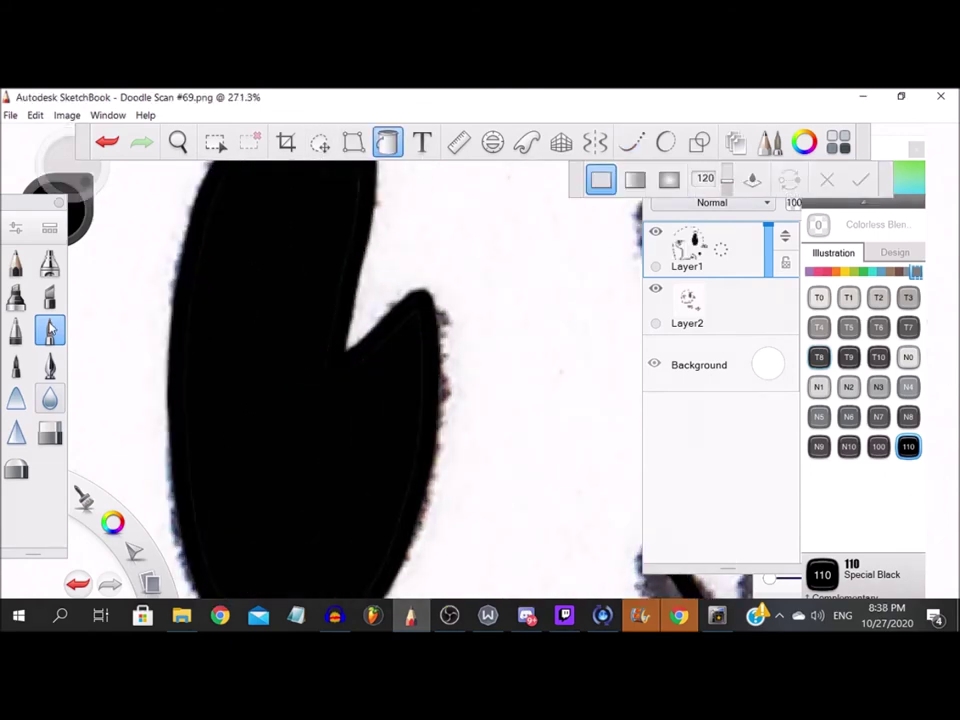
left_click(50, 330)
scroll(182, 269, "up", 2)
scroll(156, 369, "down", 2)
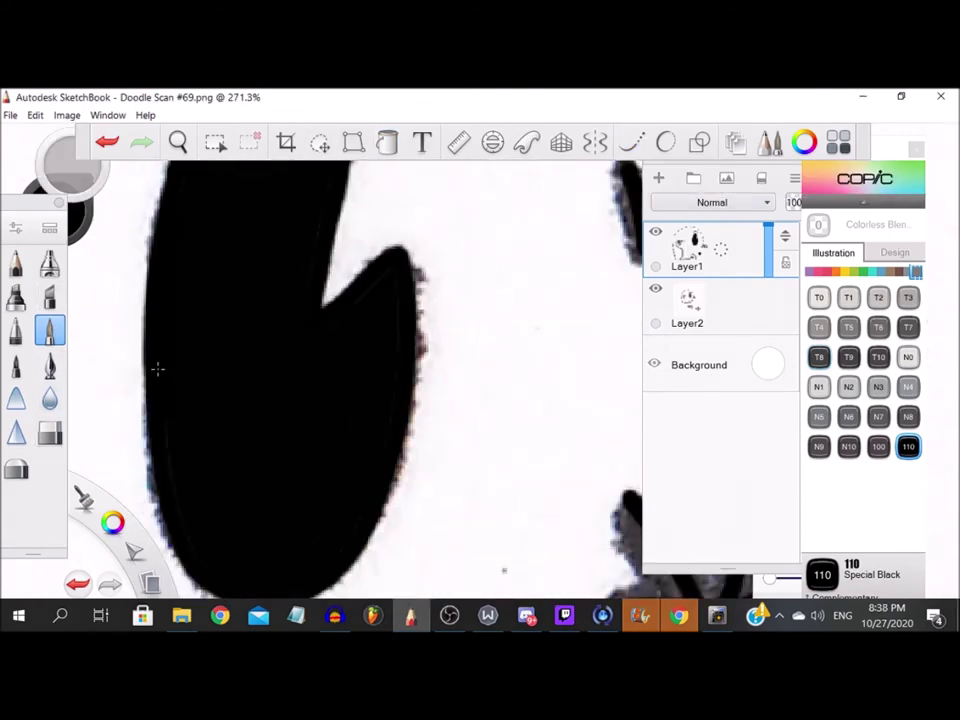
scroll(176, 508, "up", 4)
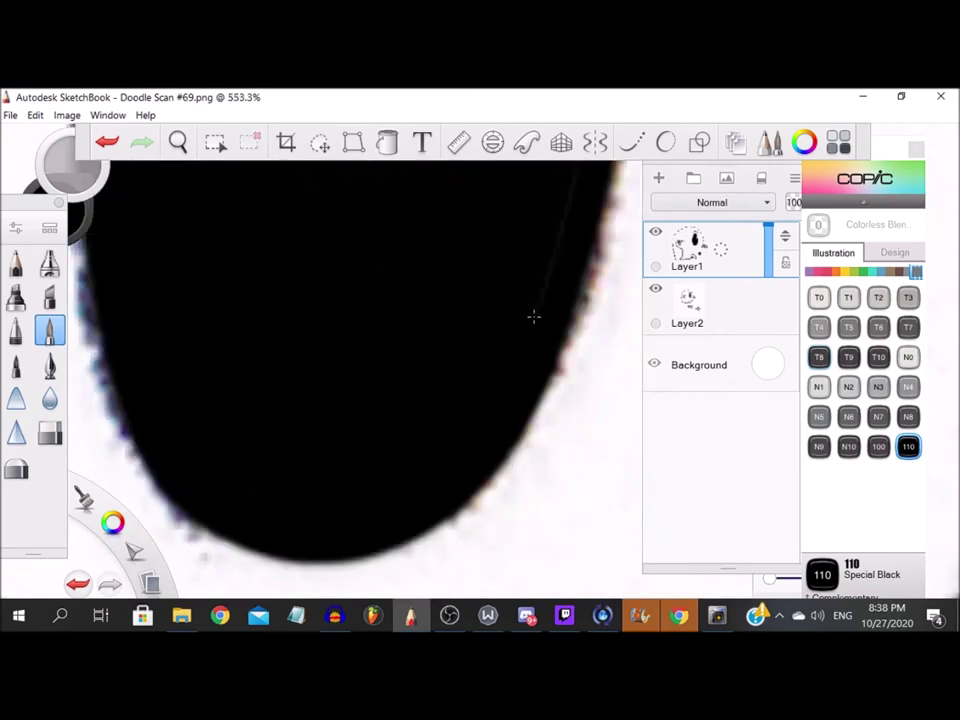
scroll(557, 197, "down", 1)
scroll(514, 467, "up", 3)
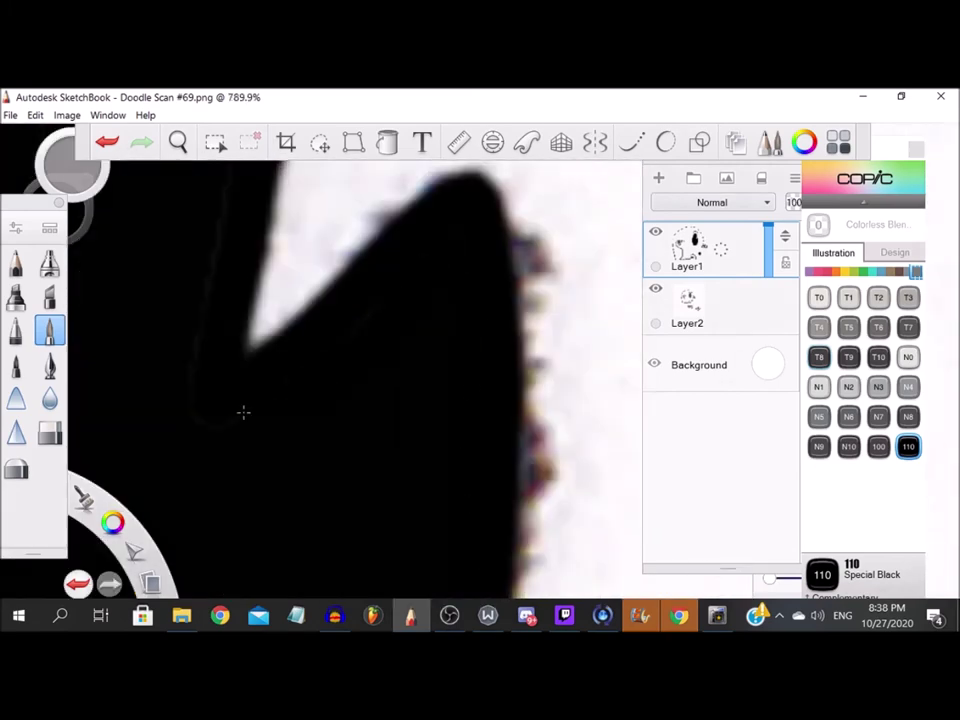
scroll(243, 412, "down", 6)
scroll(216, 309, "up", 5)
scroll(272, 318, "down", 5)
scroll(262, 235, "up", 6)
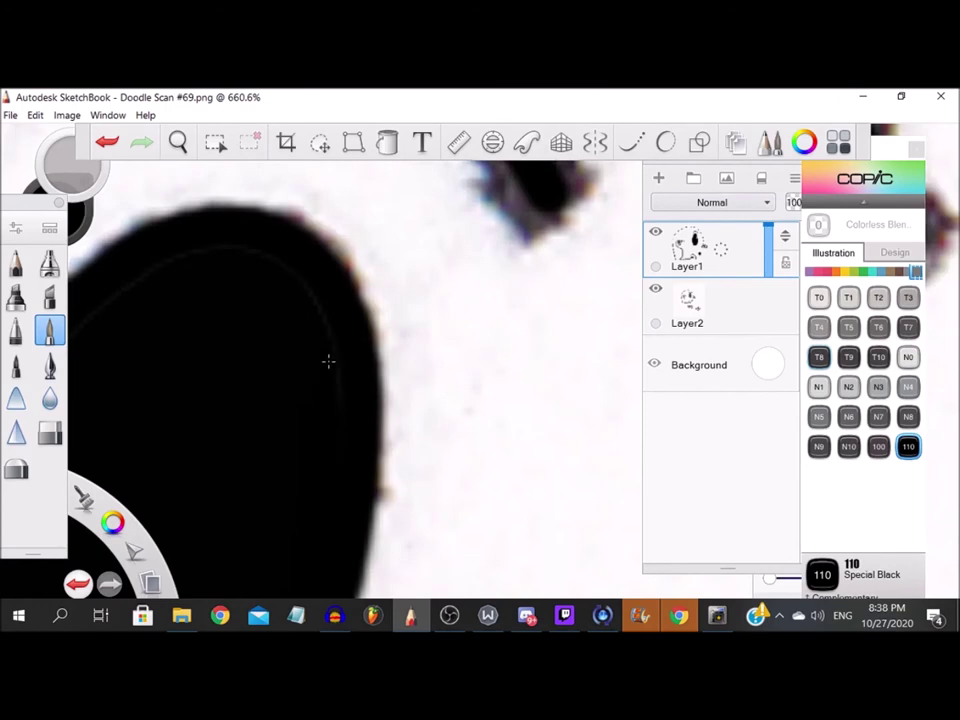
scroll(167, 312, "down", 5)
scroll(105, 355, "up", 5)
scroll(160, 330, "down", 5)
scroll(190, 285, "up", 6)
scroll(214, 364, "down", 2)
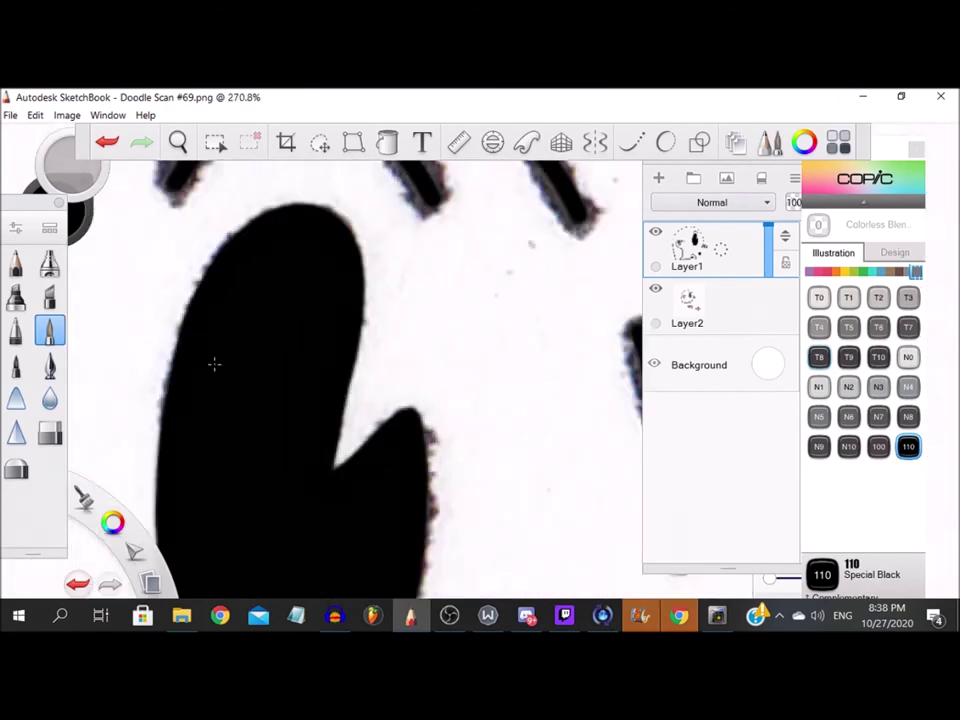
Trace the two converging lines of the mouth
scroll(300, 231, "down", 6)
scroll(245, 429, "up", 6)
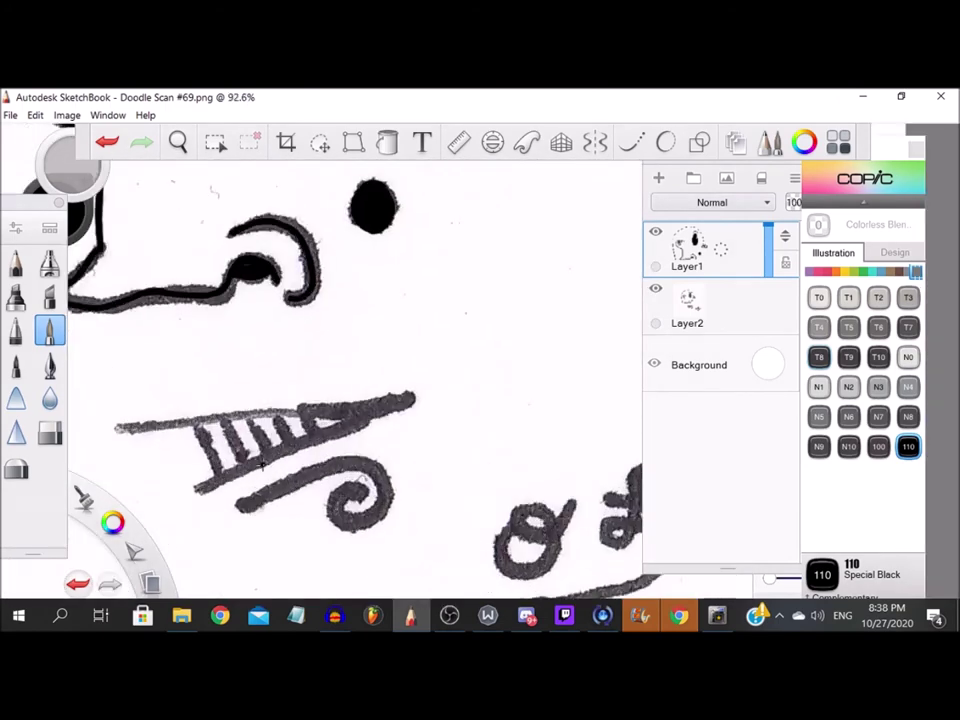
key("ctrl+z")
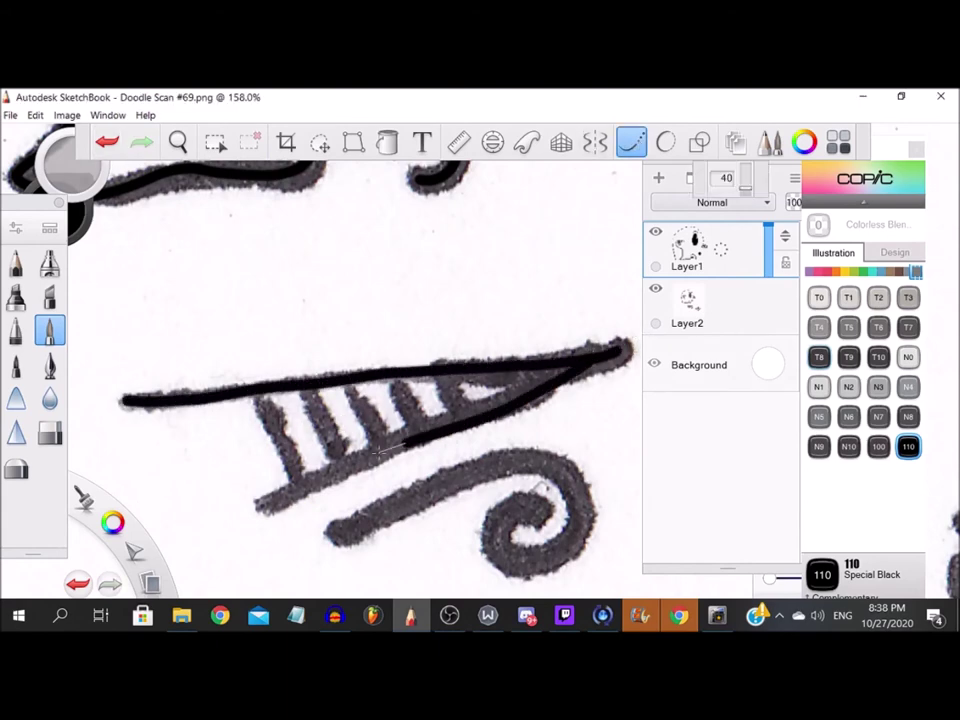
scroll(253, 508, "up", 3)
Trace the slanted tooth strokes between the two mouth lines
left_click_drag(292, 285, 358, 405)
left_click_drag(142, 295, 223, 446)
scroll(242, 392, "down", 1)
scroll(150, 320, "up", 2)
left_click_drag(143, 298, 264, 520)
scroll(220, 420, "down", 1)
left_click_drag(160, 336, 292, 531)
scroll(278, 421, "down", 5)
scroll(200, 440, "up", 5)
left_click_drag(149, 303, 277, 576)
Trace the spiral curl beneath the mouth
scroll(429, 482, "down", 3)
mouse_move(145, 390)
left_mouse_down()
mouse_move(372, 299)
mouse_move(492, 272)
mouse_move(572, 328)
mouse_move(545, 420)
mouse_move(445, 425)
mouse_move(441, 348)
left_mouse_up()
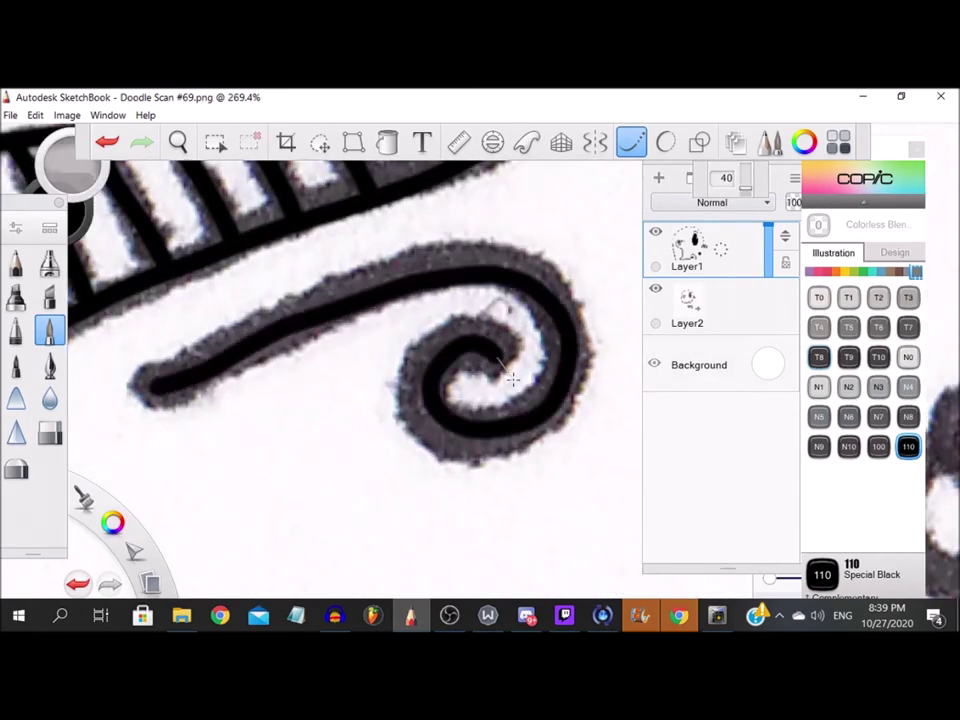
scroll(512, 378, "down", 5)
scroll(476, 373, "up", 2)
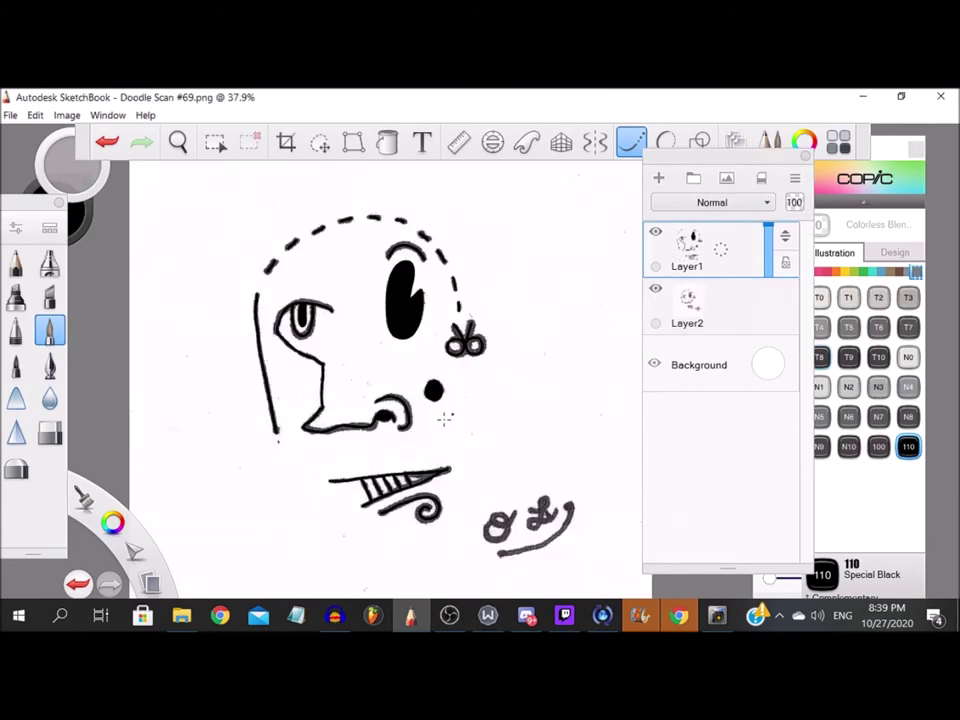
Trace the two looped letters of the signature
scroll(343, 364, "up", 5)
scroll(330, 380, "down", 4)
scroll(316, 393, "up", 2)
scroll(316, 393, "up", 1)
left_click_drag(295, 322, 248, 348)
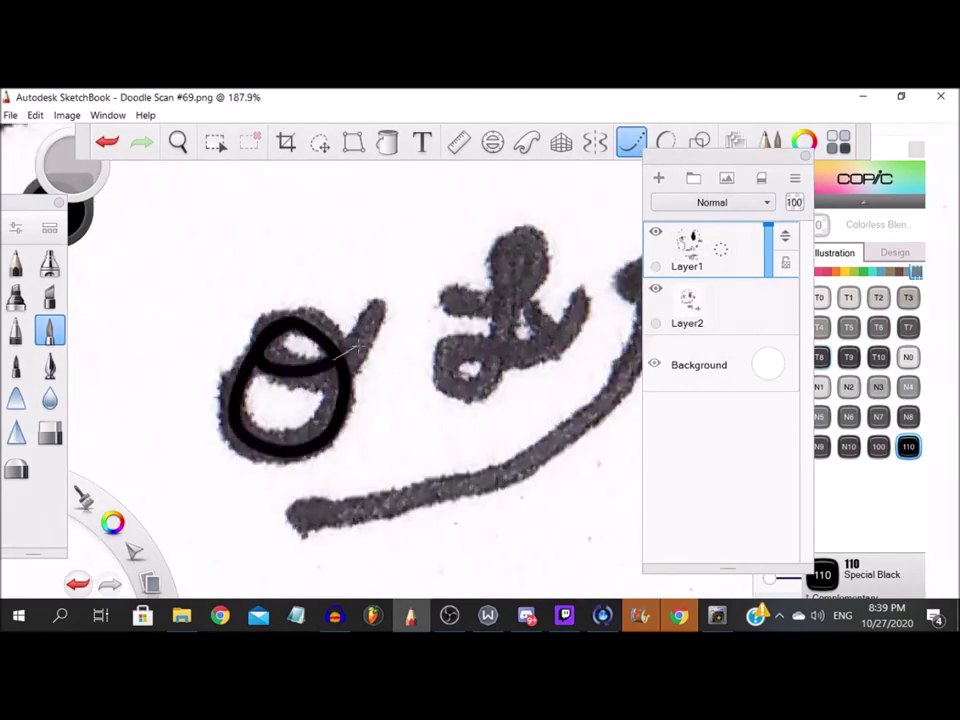
scroll(358, 345, "down", 4)
scroll(350, 360, "up", 6)
mouse_move(225, 352)
left_mouse_down()
mouse_move(365, 275)
mouse_move(315, 293)
mouse_move(310, 400)
mouse_move(226, 440)
left_mouse_up()
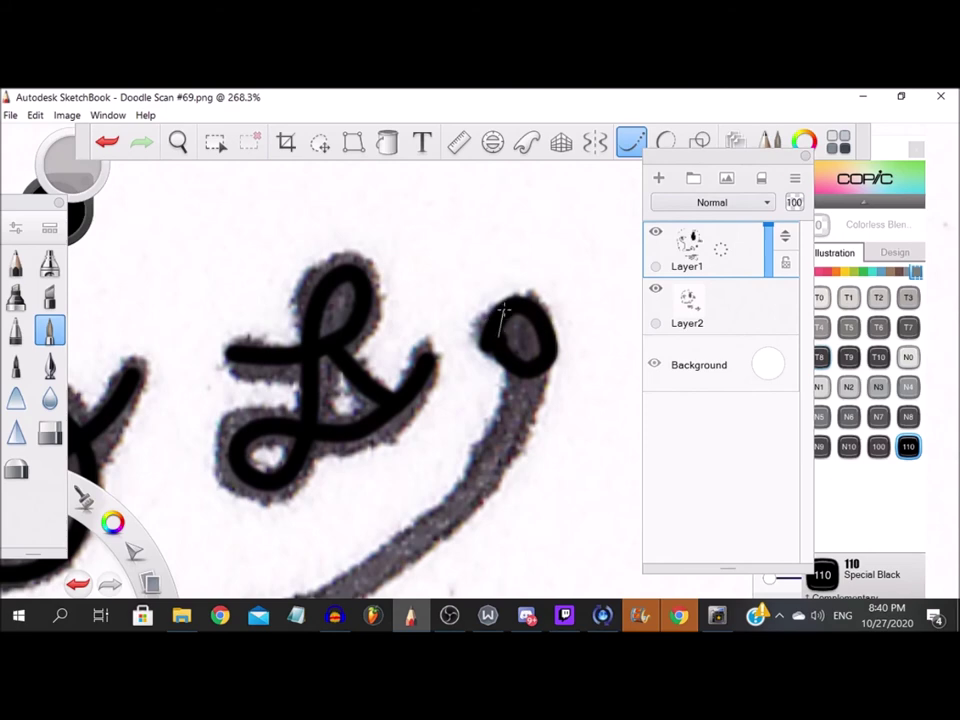
Complete the signature's solid end dot and trace its curved underline
scroll(442, 520, "down", 3)
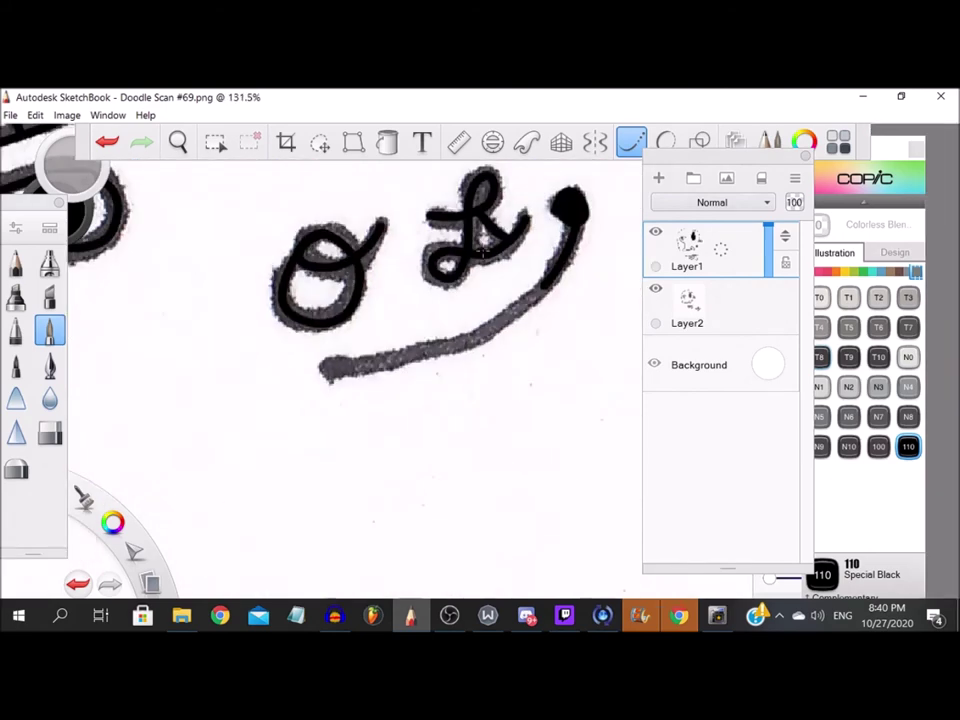
scroll(446, 300, "up", 2)
left_click_drag(321, 441, 300, 446)
scroll(267, 460, "up", 4)
mouse_move(399, 421)
left_mouse_down()
mouse_move(262, 456)
mouse_move(156, 454)
left_mouse_up()
scroll(242, 432, "down", 14)
scroll(618, 311, "down", 1)
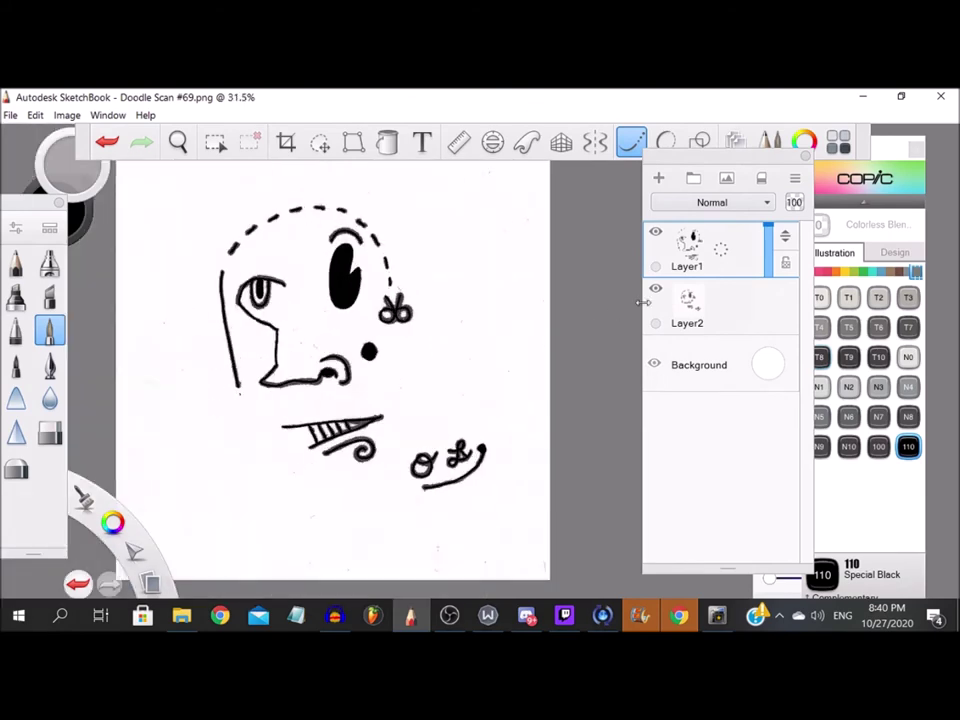
Toggle the visibility of the scan on Layer2 to examine the traced line art on its own
left_click(656, 291)
scroll(280, 390, "down", 1)
scroll(257, 289, "up", 13)
scroll(329, 374, "down", 8)
scroll(349, 478, "down", 4)
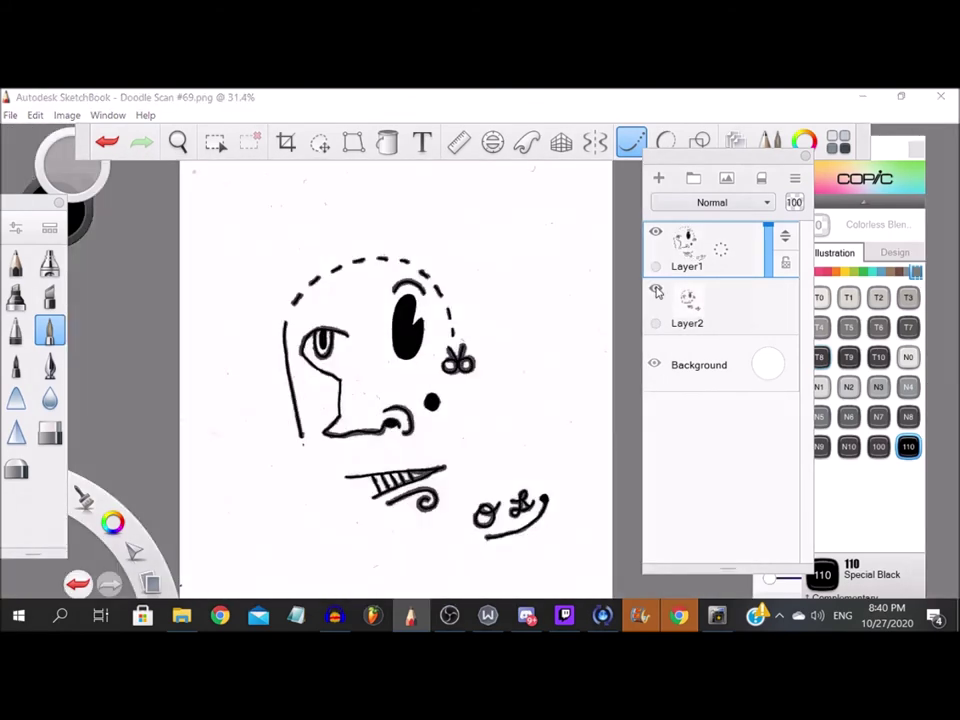
Thicken the scissors' right blade and right handle loop to cover the scanned ink
scroll(506, 343, "up", 2)
scroll(448, 355, "up", 12)
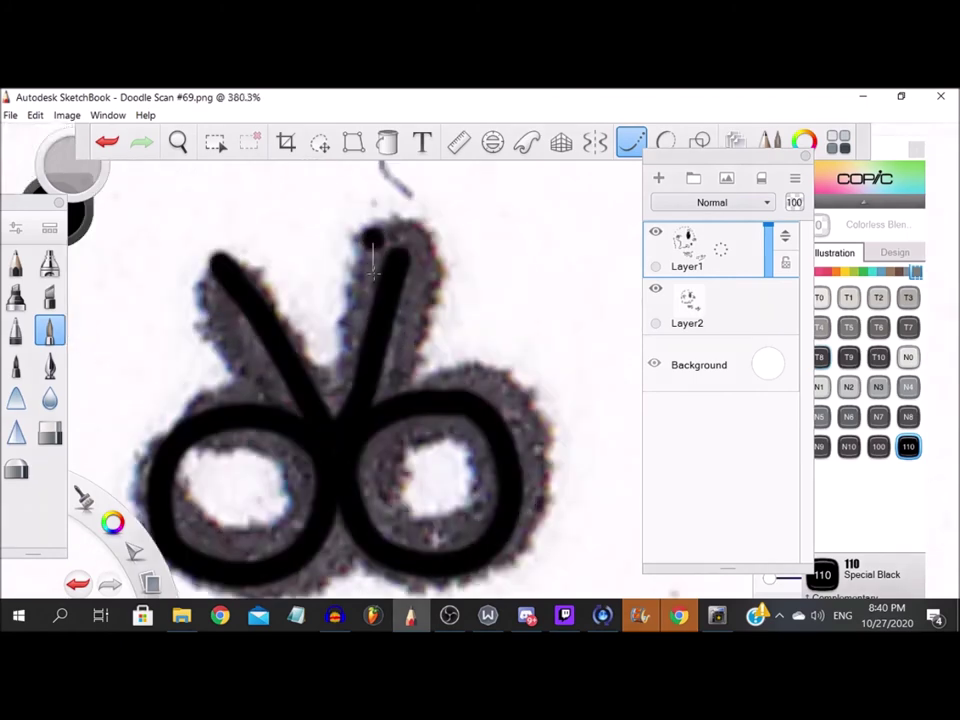
left_click_drag(373, 247, 332, 452)
left_click_drag(436, 240, 413, 335)
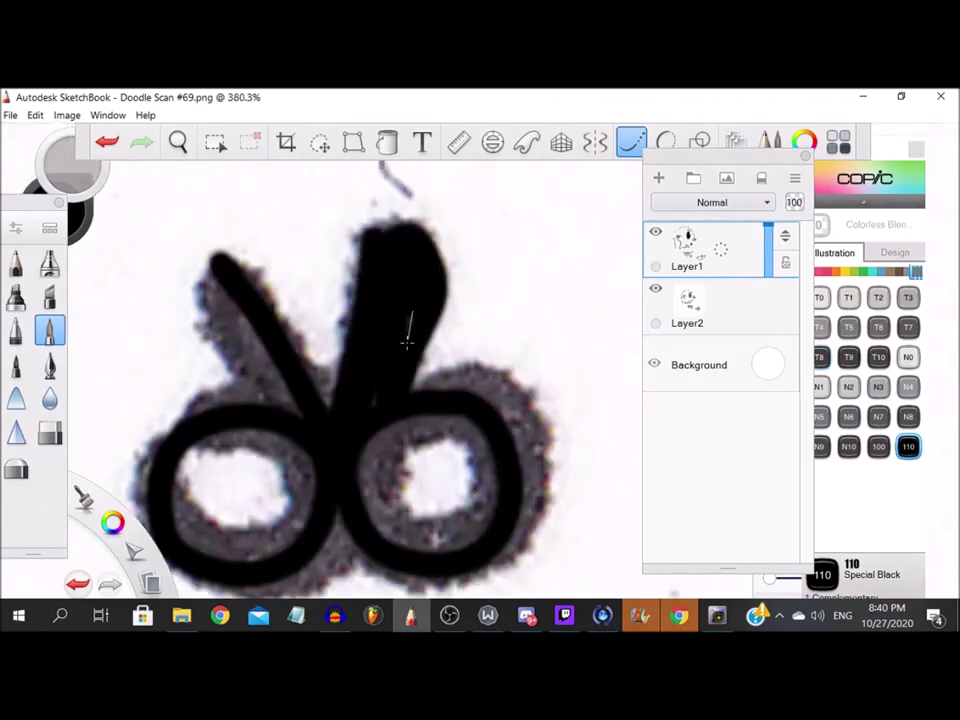
mouse_move(407, 401)
left_mouse_down()
mouse_move(499, 374)
mouse_move(537, 438)
mouse_move(532, 523)
mouse_move(458, 575)
mouse_move(381, 568)
left_mouse_up()
mouse_move(418, 433)
left_mouse_down()
mouse_move(385, 521)
mouse_move(457, 533)
mouse_move(492, 485)
mouse_move(457, 427)
mouse_move(398, 448)
left_mouse_up()
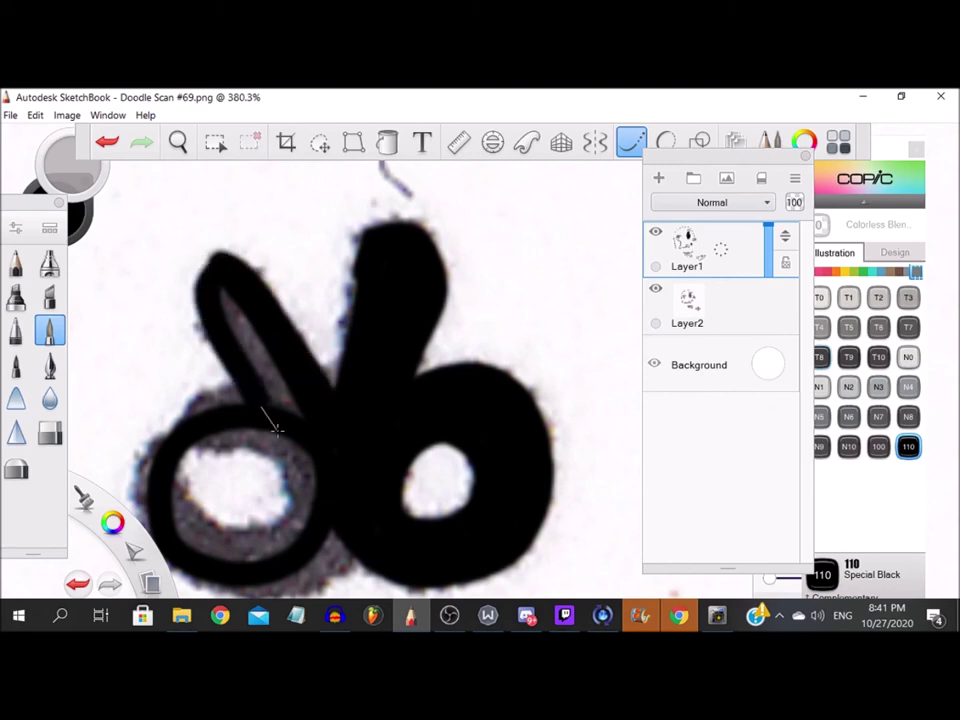
Thicken the scissors' left blade and left handle loop, filling the remaining gaps with black
left_click_drag(276, 428, 214, 277)
left_click_drag(310, 408, 322, 426)
scroll(310, 420, "down", 2)
scroll(222, 440, "up", 5)
mouse_move(351, 341)
left_mouse_down()
mouse_move(265, 363)
mouse_move(192, 445)
mouse_move(160, 525)
left_mouse_up()
scroll(190, 460, "down", 5)
scroll(208, 422, "up", 5)
left_click_drag(147, 324, 167, 375)
mouse_move(282, 463)
left_mouse_down()
mouse_move(338, 487)
mouse_move(430, 482)
mouse_move(493, 447)
mouse_move(512, 396)
mouse_move(423, 489)
mouse_move(408, 461)
mouse_move(424, 302)
mouse_move(366, 249)
mouse_move(237, 242)
mouse_move(179, 303)
mouse_move(220, 366)
mouse_move(316, 396)
mouse_move(422, 378)
mouse_move(445, 280)
mouse_move(287, 222)
mouse_move(182, 345)
mouse_move(282, 416)
mouse_move(396, 423)
left_mouse_up()
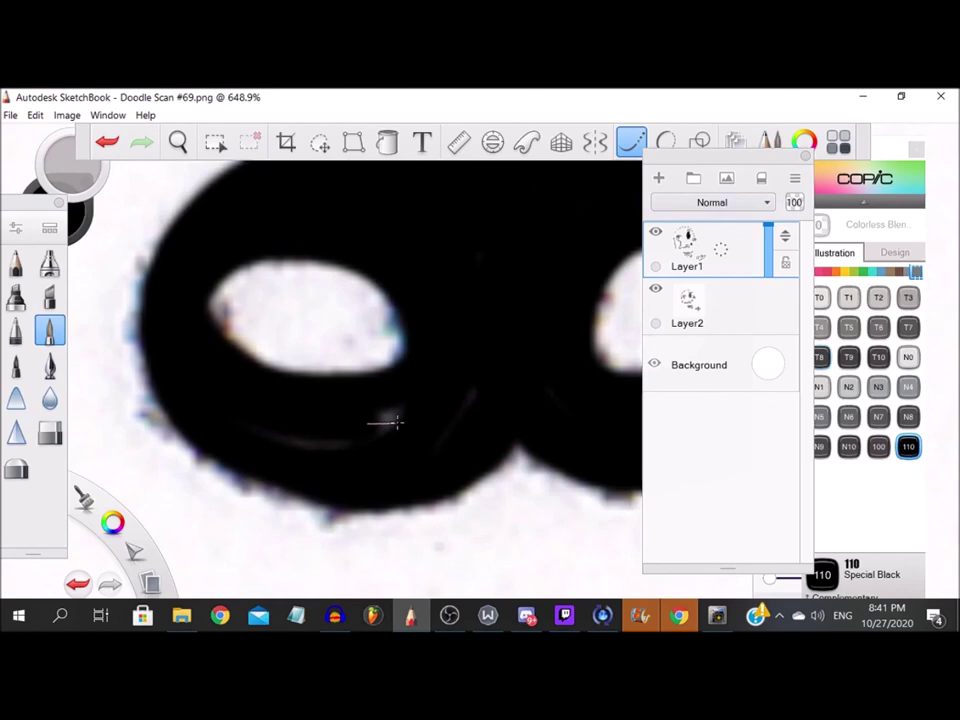
left_click_drag(315, 443, 272, 434)
Thicken the lower dashes of the head outline just above the scissors to match the scanned ink
scroll(305, 406, "down", 10)
scroll(326, 227, "up", 6)
scroll(303, 335, "up", 5)
mouse_move(318, 330)
left_mouse_down()
mouse_move(318, 422)
mouse_move(304, 504)
left_mouse_up()
scroll(308, 476, "down", 6)
left_click_drag(263, 337, 260, 321)
Thicken the head outline's dashes around the upper right, beside and above the right eyebrow
scroll(257, 319, "up", 5)
scroll(283, 358, "down", 3)
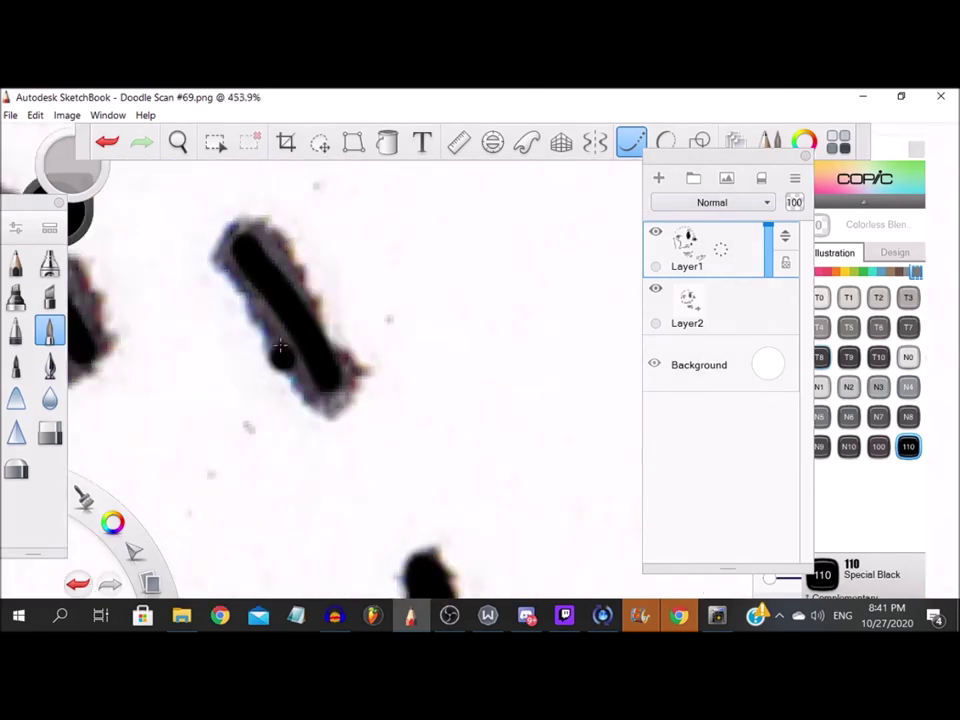
scroll(314, 259, "up", 3)
mouse_move(313, 258)
left_mouse_down()
mouse_move(440, 516)
mouse_move(425, 569)
mouse_move(375, 518)
mouse_move(230, 243)
mouse_move(289, 277)
mouse_move(393, 403)
mouse_move(517, 448)
mouse_move(436, 519)
mouse_move(307, 431)
mouse_move(187, 330)
mouse_move(358, 373)
mouse_move(429, 461)
left_mouse_up()
scroll(342, 373, "down", 2)
scroll(312, 371, "up", 3)
scroll(270, 426, "down", 12)
scroll(156, 347, "up", 9)
scroll(289, 379, "down", 4)
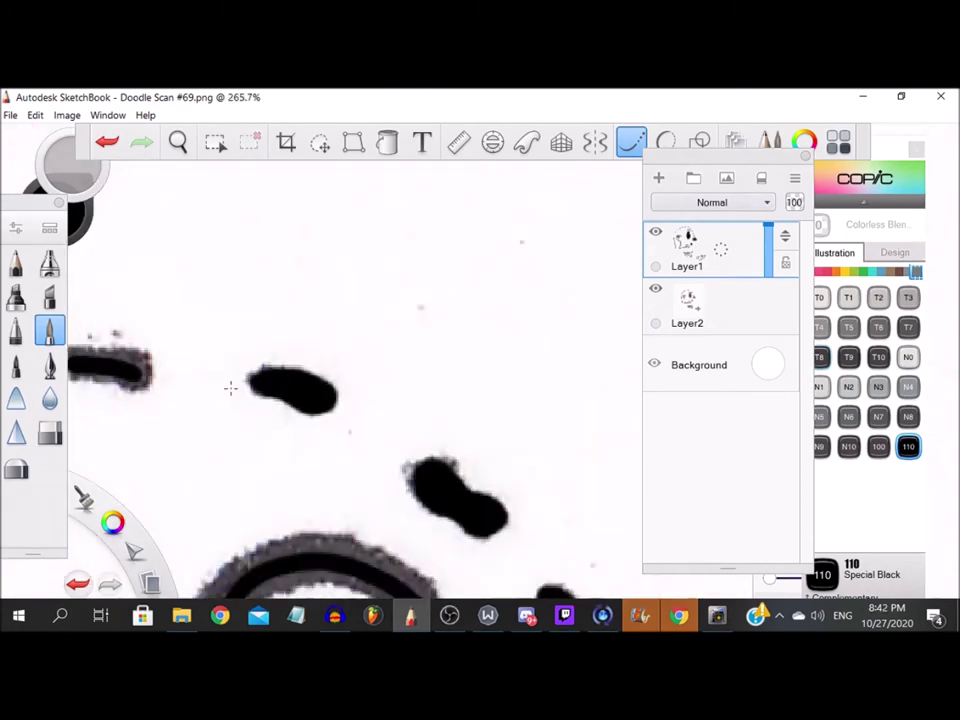
Thicken the head outline's dashes across the crown to the width of the scanned ink
scroll(171, 368, "up", 4)
mouse_move(171, 368)
left_mouse_down()
mouse_move(350, 408)
mouse_move(429, 336)
left_mouse_up()
scroll(272, 341, "down", 4)
scroll(76, 373, "up", 2)
scroll(76, 373, "up", 2)
mouse_move(521, 324)
left_mouse_down()
mouse_move(192, 384)
mouse_move(168, 456)
mouse_move(306, 438)
mouse_move(521, 378)
mouse_move(565, 326)
mouse_move(471, 346)
mouse_move(491, 313)
mouse_move(316, 424)
mouse_move(383, 429)
mouse_move(521, 331)
left_mouse_up()
Thicken the slanted dashes on the upper left of the head outline
scroll(565, 323, "down", 2)
scroll(521, 331, "up", 1)
mouse_move(452, 328)
left_mouse_down()
mouse_move(339, 381)
mouse_move(399, 444)
mouse_move(492, 274)
left_mouse_up()
scroll(492, 274, "down", 3)
scroll(365, 330, "up", 4)
mouse_move(365, 330)
left_mouse_down()
mouse_move(343, 542)
mouse_move(465, 234)
left_mouse_up()
Thicken the long solid line on the left side of the head down to its rounded lower end
scroll(467, 235, "down", 5)
scroll(405, 248, "up", 2)
mouse_move(402, 250)
left_mouse_down()
mouse_move(392, 321)
mouse_move(386, 238)
mouse_move(347, 492)
left_mouse_up()
scroll(348, 490, "down", 3)
scroll(375, 253, "up", 2)
left_click_drag(375, 253, 395, 485)
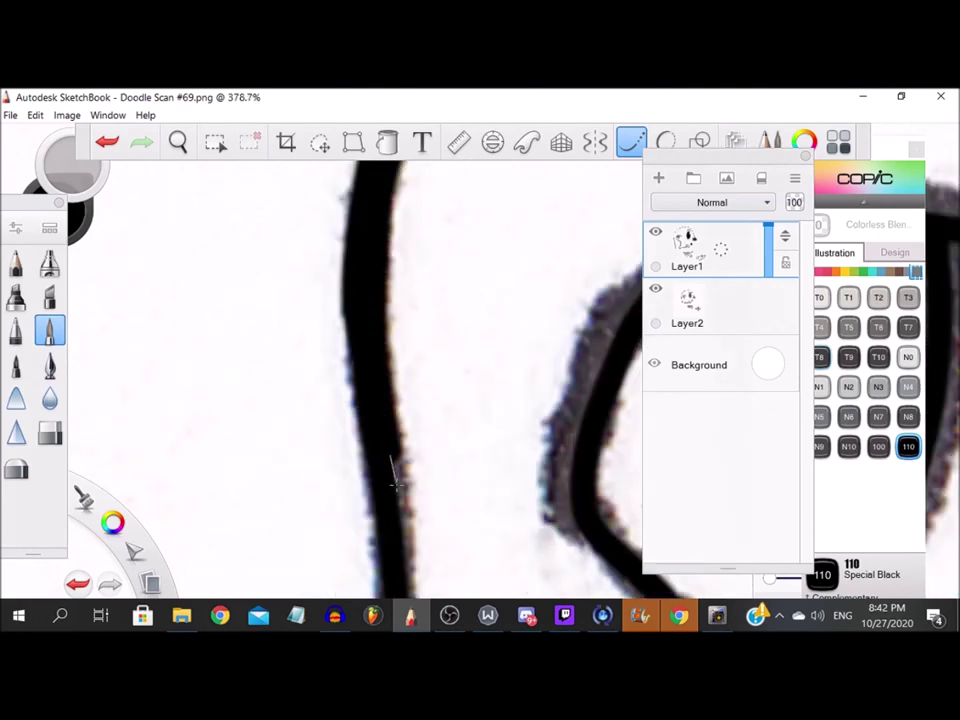
scroll(366, 262, "down", 3)
left_click_drag(374, 262, 374, 288)
scroll(405, 490, "down", 3)
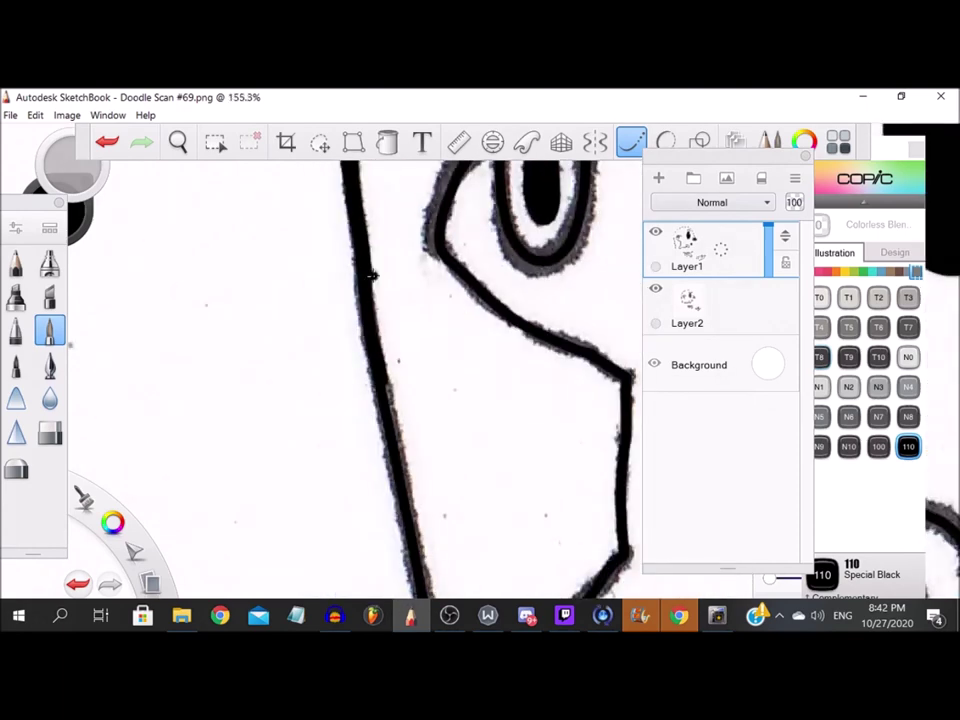
scroll(356, 216, "up", 3)
scroll(337, 274, "down", 1)
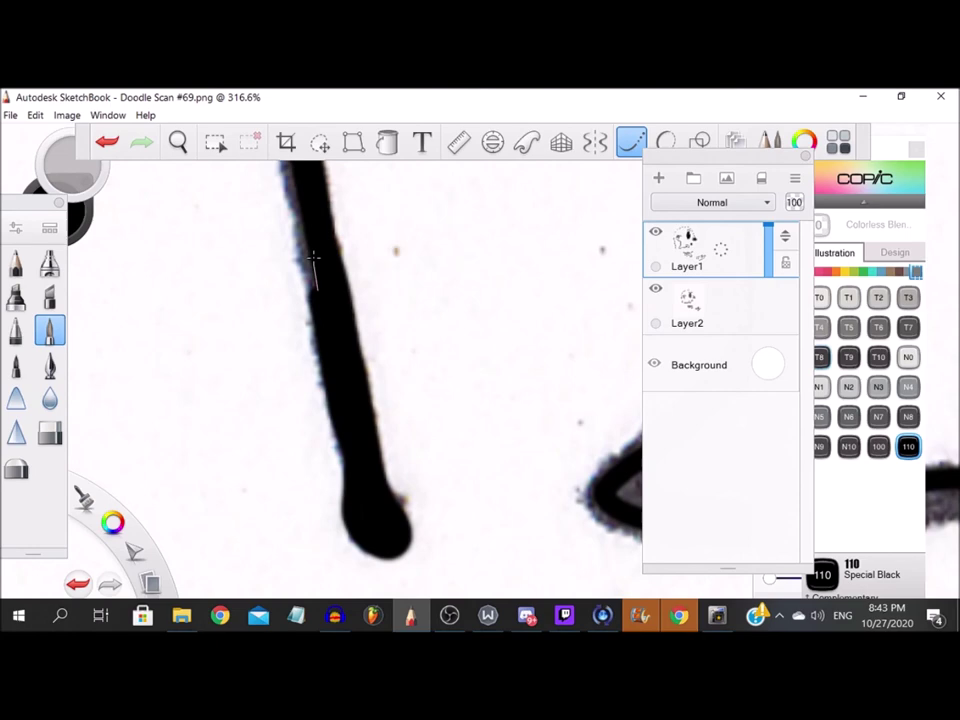
scroll(320, 300, "up", 1)
scroll(380, 450, "down", 1)
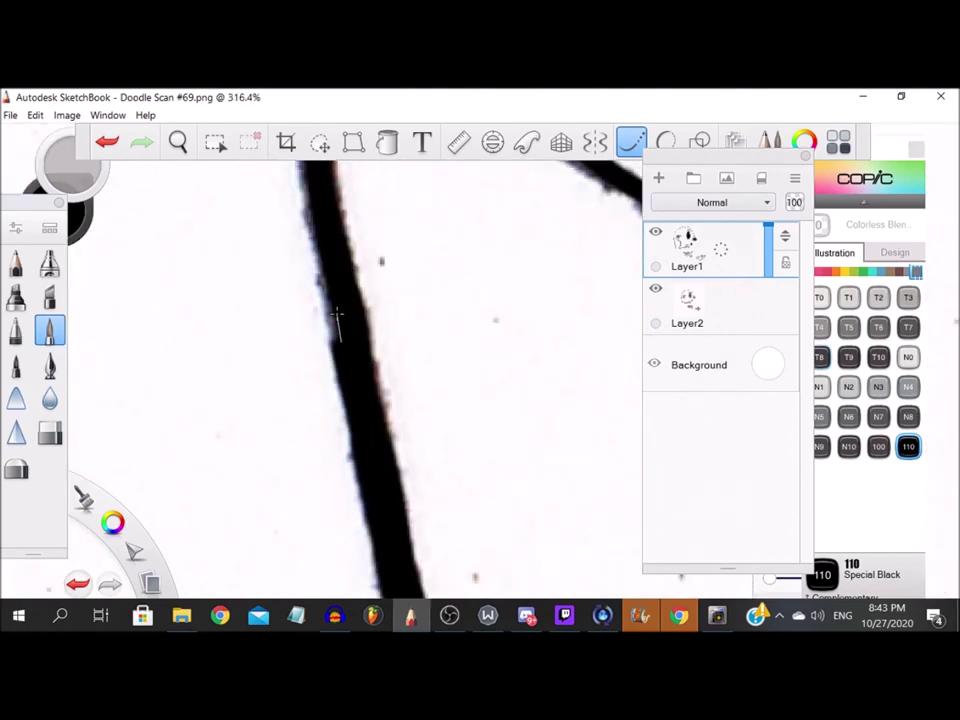
scroll(350, 420, "up", 1)
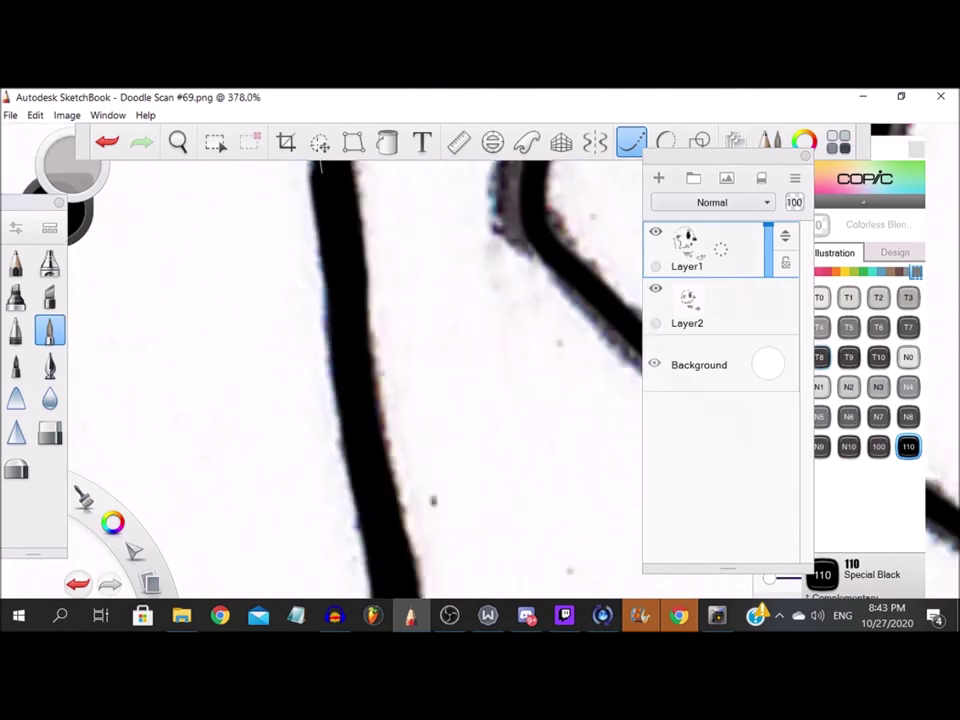
Thicken the traced outline of the left eye to match the scanned ink
scroll(330, 200, "down", 12)
scroll(320, 230, "up", 11)
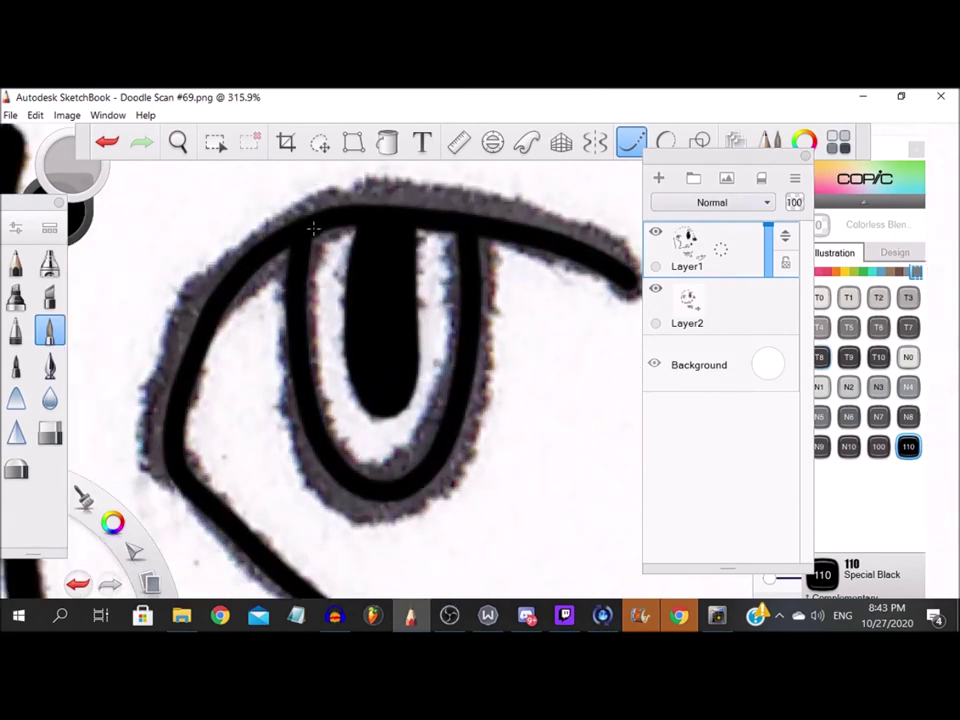